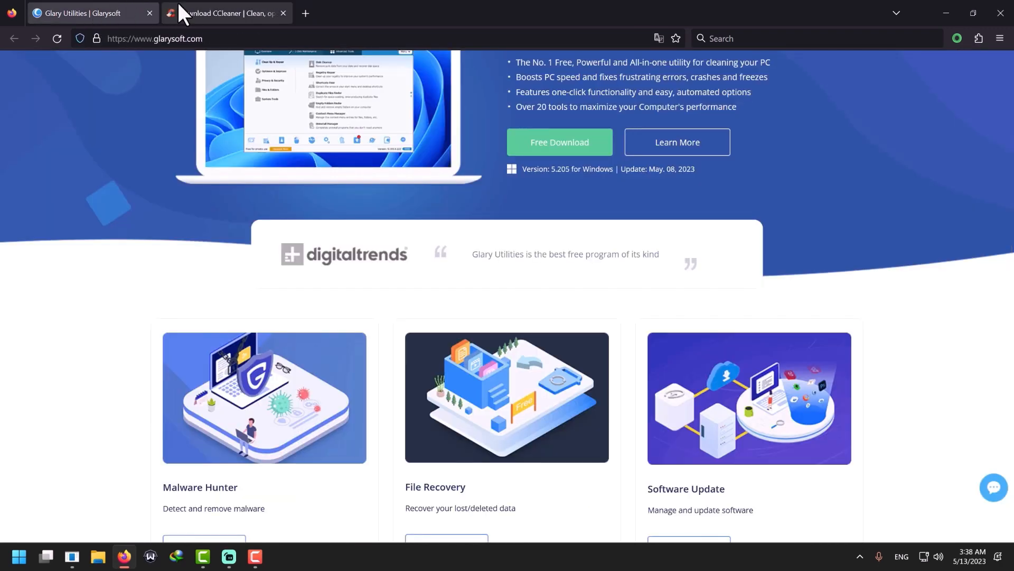
# Look through the CCleaner download page, including its plan comparison table, prices and system requirements.
pyautogui.click(177, 8)
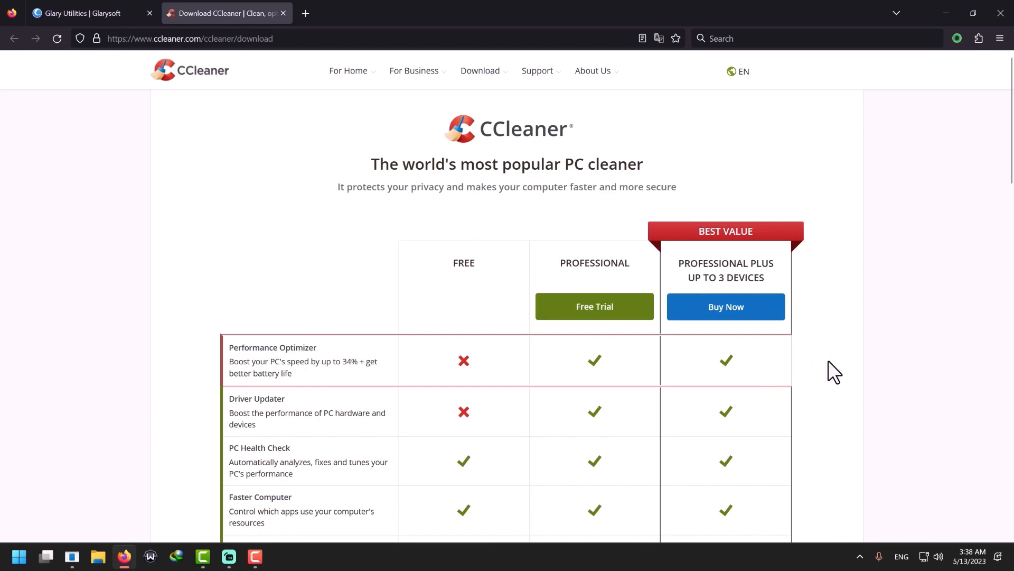
pyautogui.scroll(-9, 828, 361)
pyautogui.scroll(7, 828, 361)
pyautogui.scroll(3, 828, 362)
pyautogui.scroll(-8, 578, 132)
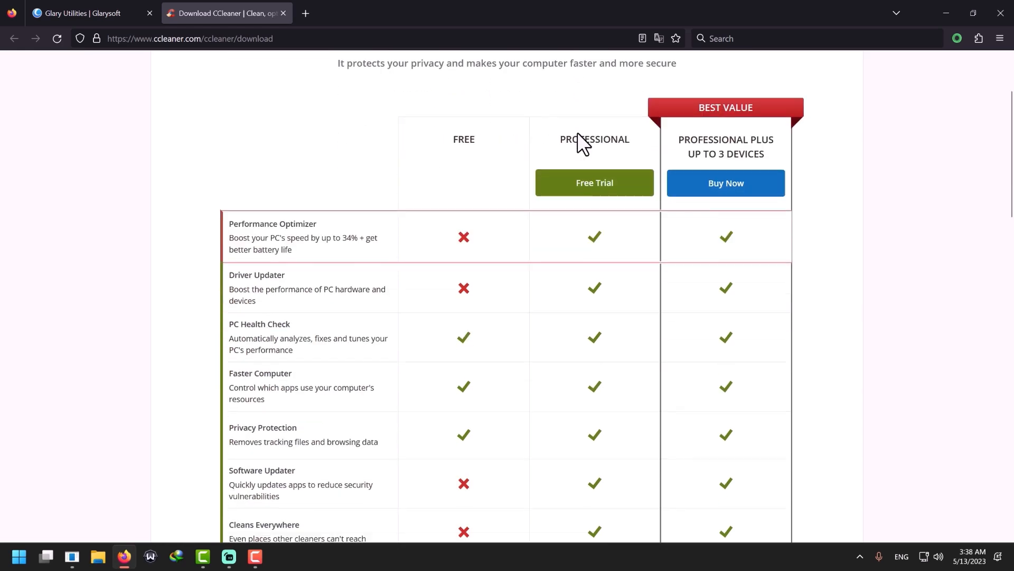
pyautogui.scroll(6, 606, 214)
pyautogui.scroll(-15, 601, 223)
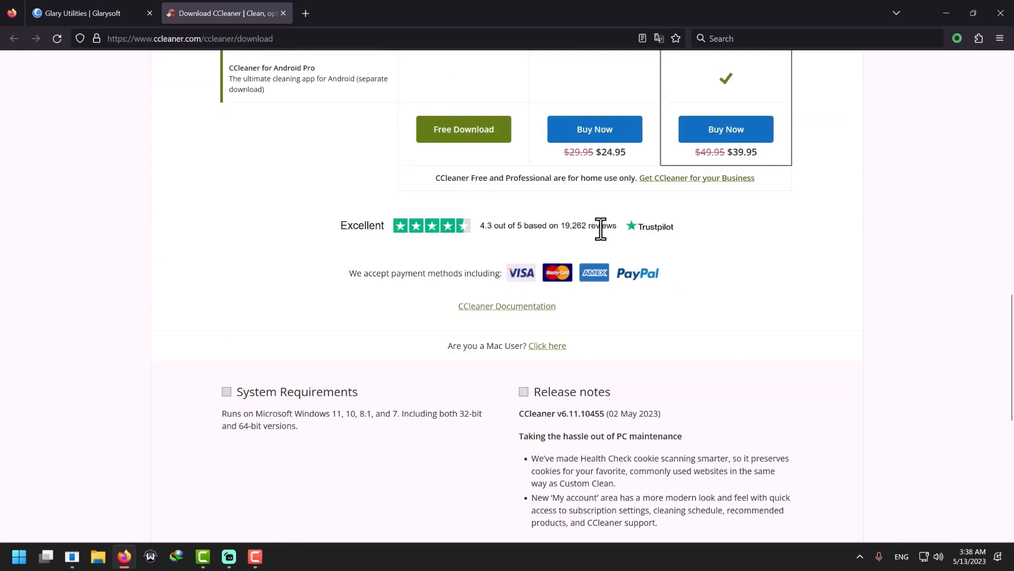
# Download the free Glary Utilities installer gu5setup.exe from the Glarysoft website.
pyautogui.click(61, 12)
pyautogui.scroll(3, 328, 312)
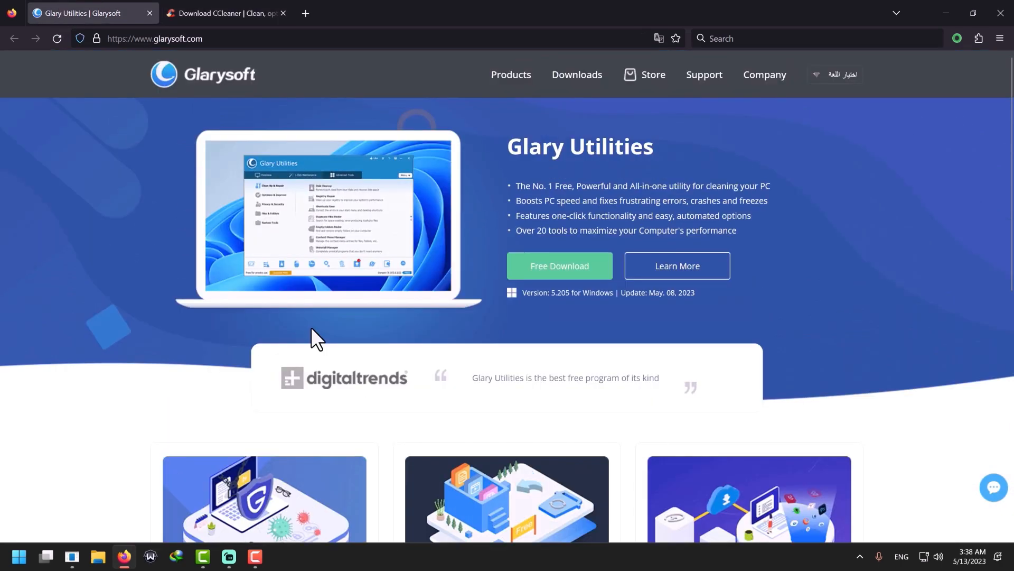
pyautogui.doubleClick(204, 41)
pyautogui.click(225, 38)
pyautogui.moveTo(236, 37); pyautogui.dragTo(223, 54)
pyautogui.click(125, 199)
pyautogui.click(562, 268)
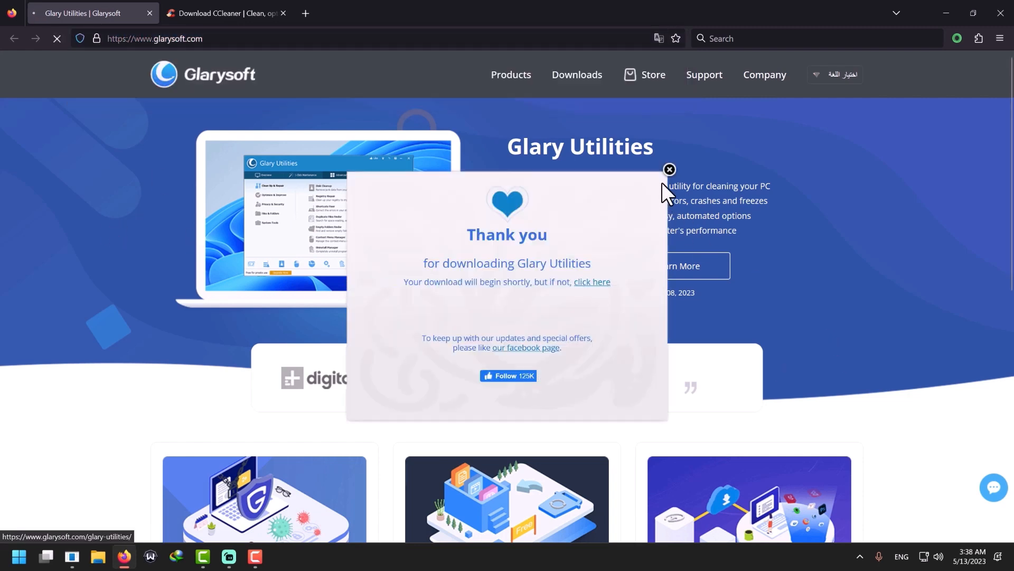
pyautogui.click(669, 169)
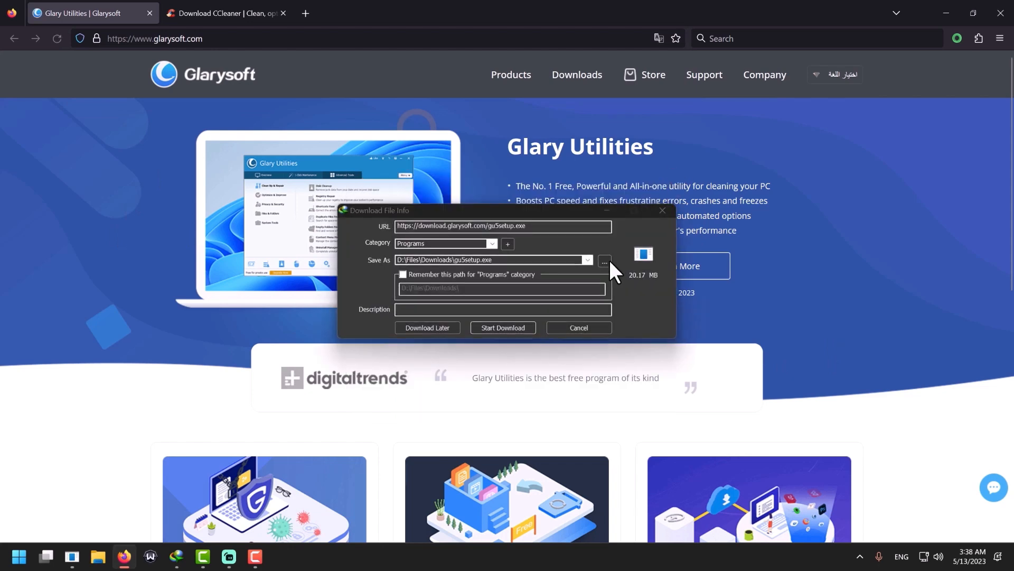
pyautogui.click(557, 312)
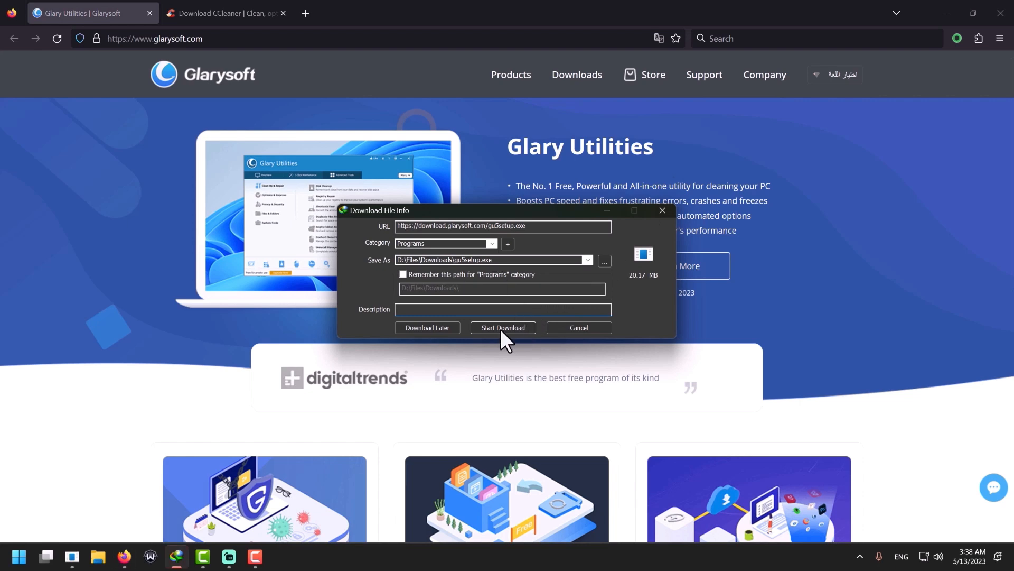
pyautogui.click(494, 328)
# Compare the features of the Free, Professional and Professional Plus editions on the CCleaner page.
pyautogui.click(249, 11)
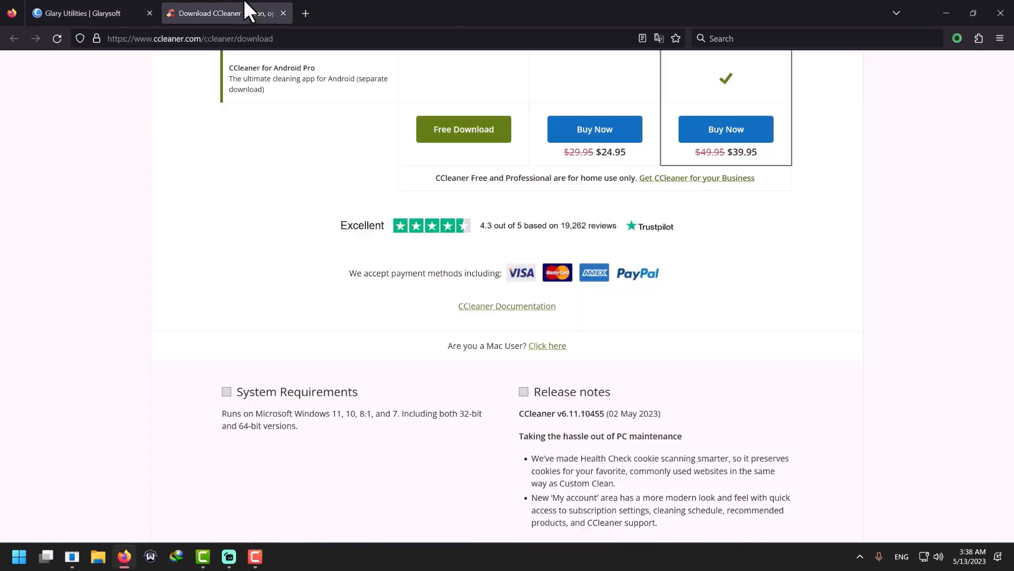
pyautogui.scroll(3, 503, 188)
pyautogui.scroll(-1, 503, 189)
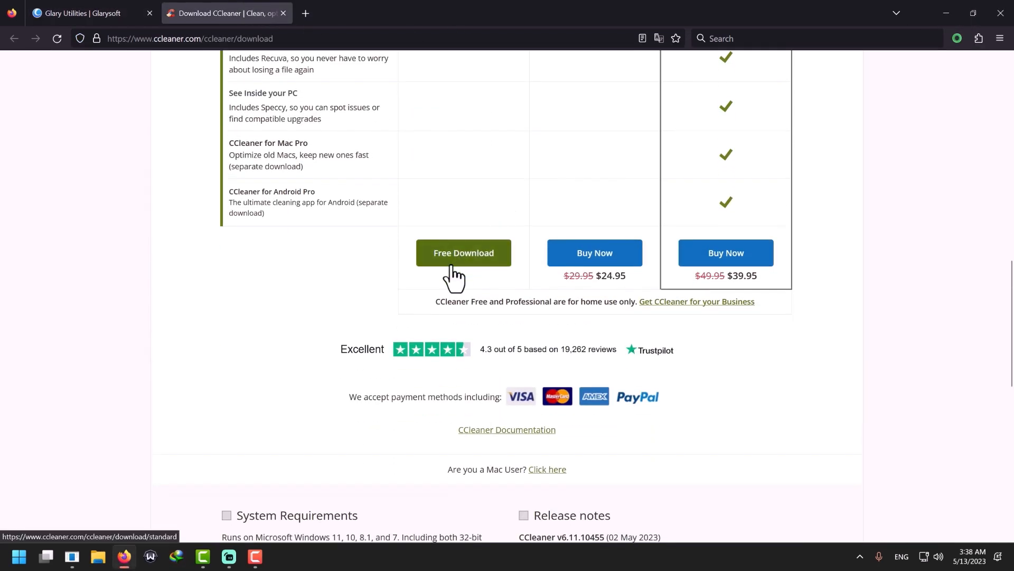
pyautogui.scroll(10, 452, 276)
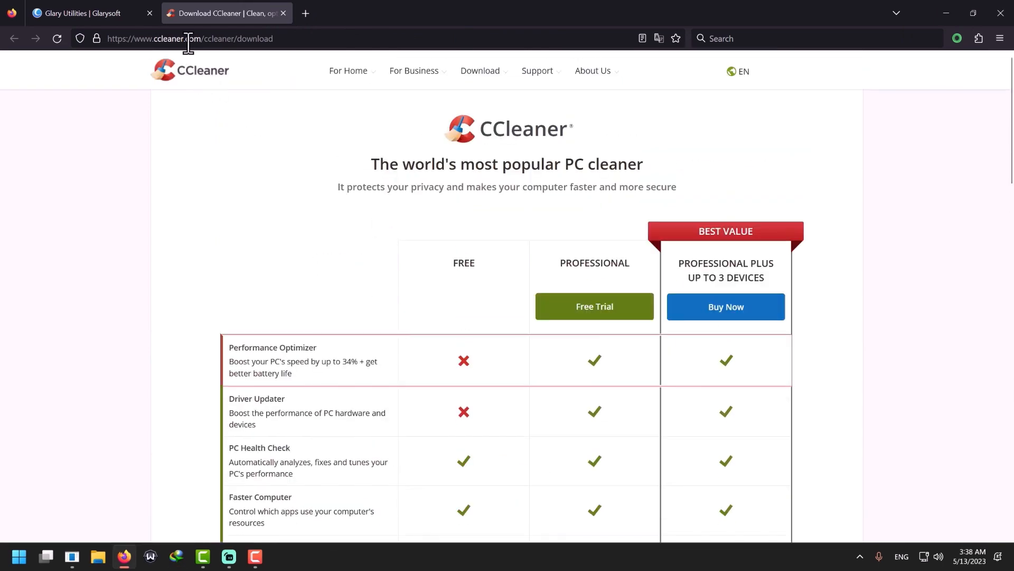
pyautogui.scroll(-2, 461, 194)
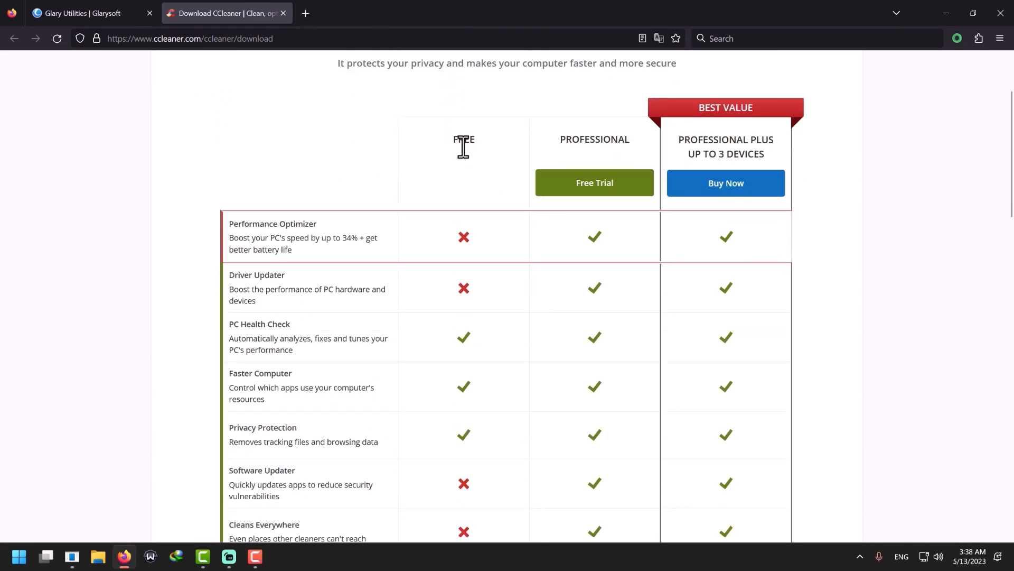
pyautogui.scroll(-2, 473, 174)
pyautogui.scroll(1, 527, 140)
pyautogui.scroll(2, 788, 211)
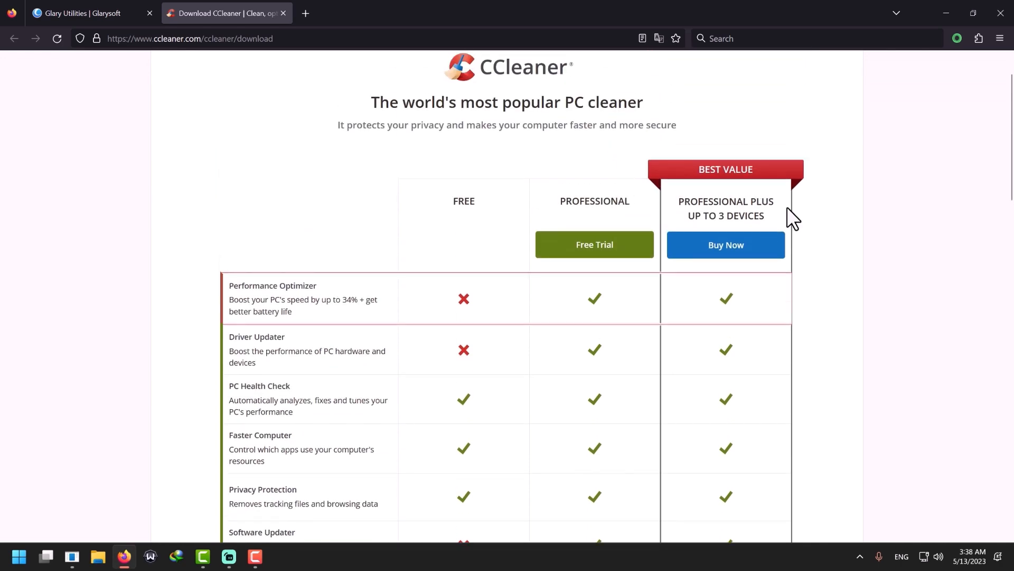
pyautogui.scroll(-2, 617, 227)
pyautogui.scroll(-5, 602, 212)
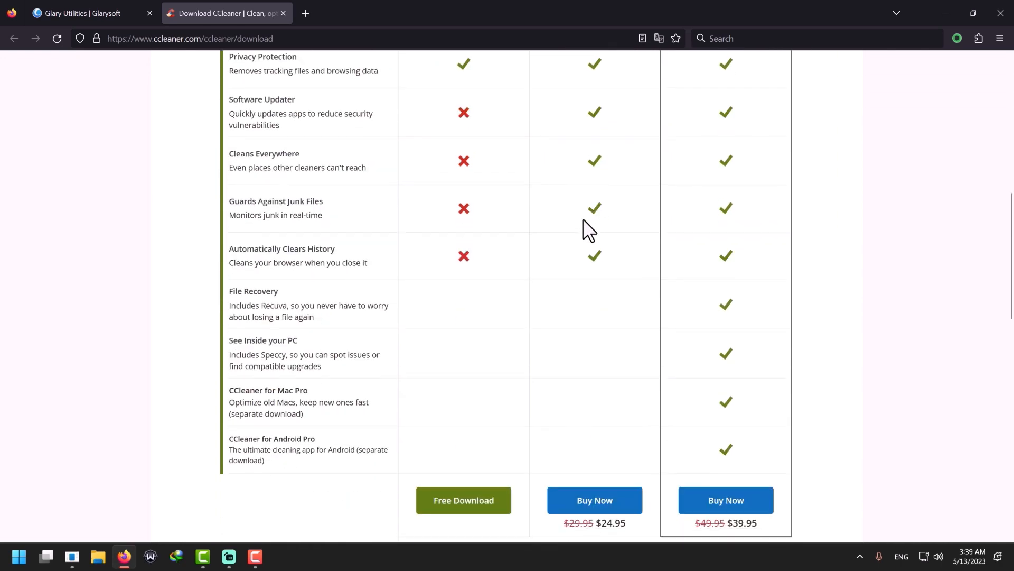
# Download the free CCleaner installer ccsetup611.exe from the CCleaner page.
pyautogui.scroll(-3, 581, 233)
pyautogui.click(487, 264)
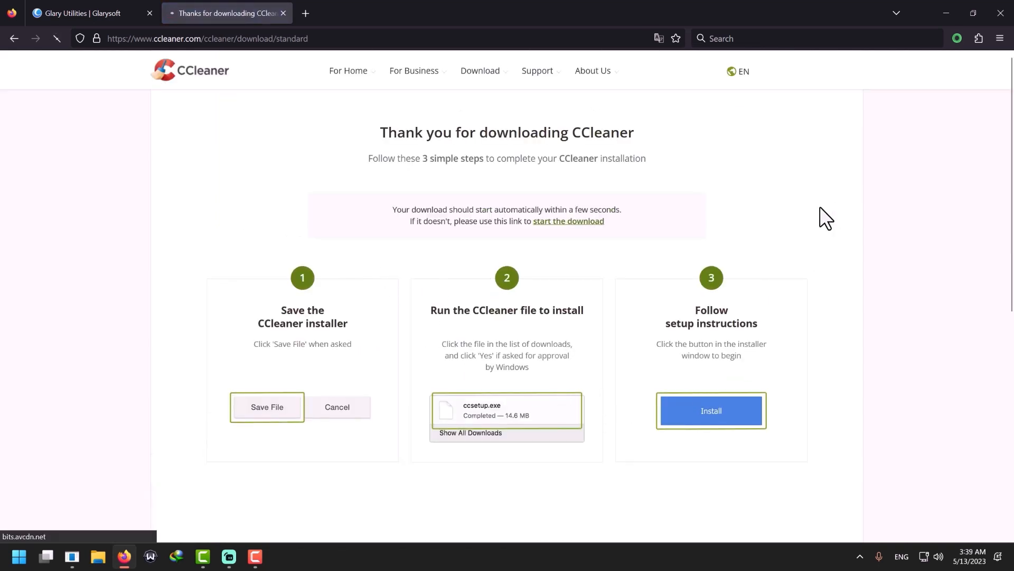
pyautogui.scroll(-3, 506, 325)
pyautogui.click(515, 326)
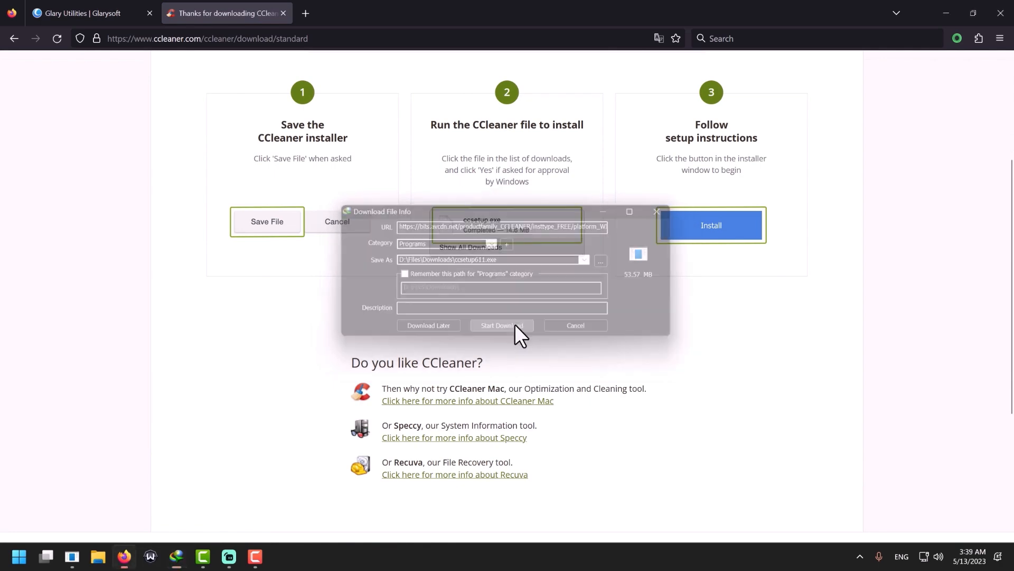
# Close the browser and check the status of both installer downloads in Internet Download Manager.
pyautogui.click(1002, 11)
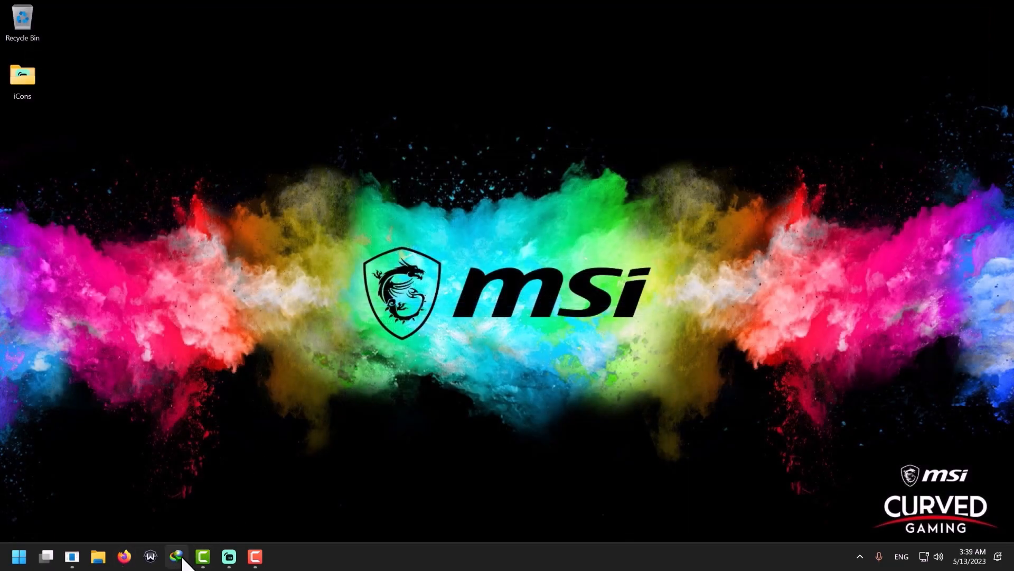
pyautogui.click(180, 557)
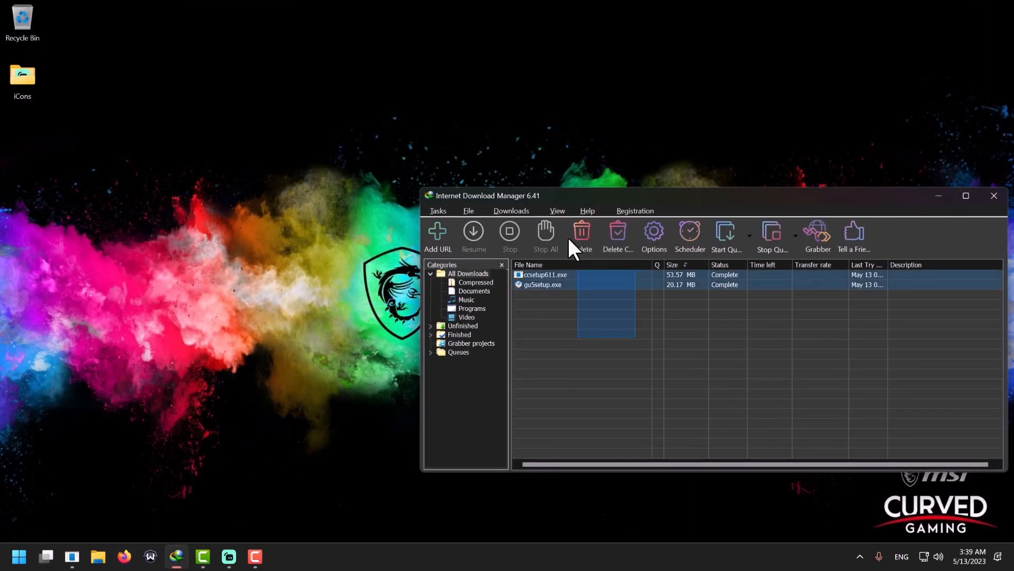
pyautogui.click(993, 196)
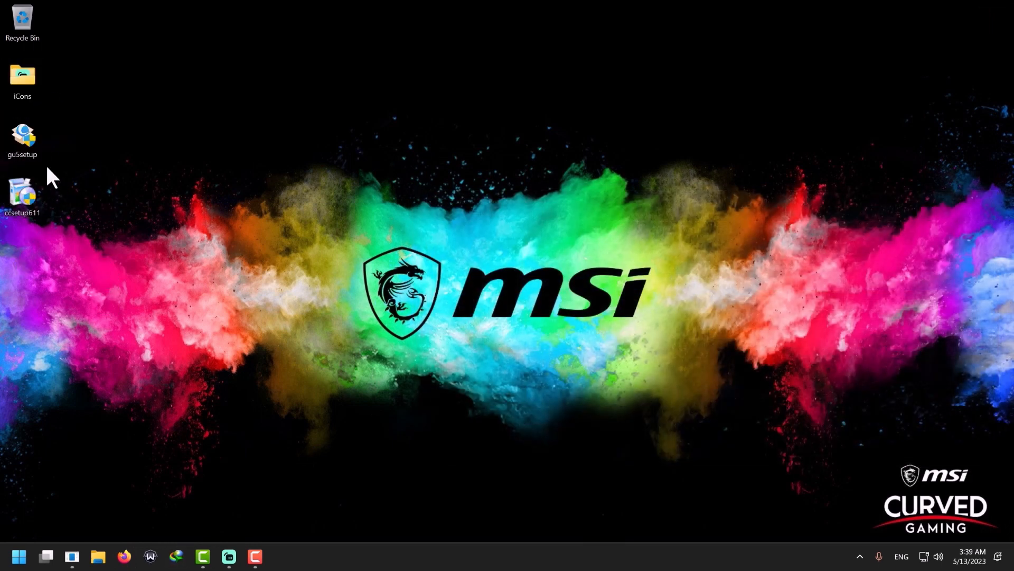
# Install Glary Utilities 5.205 from gu5setup in the default folder with a desktop icon, and launch it when setup finishes.
pyautogui.doubleClick(23, 143)
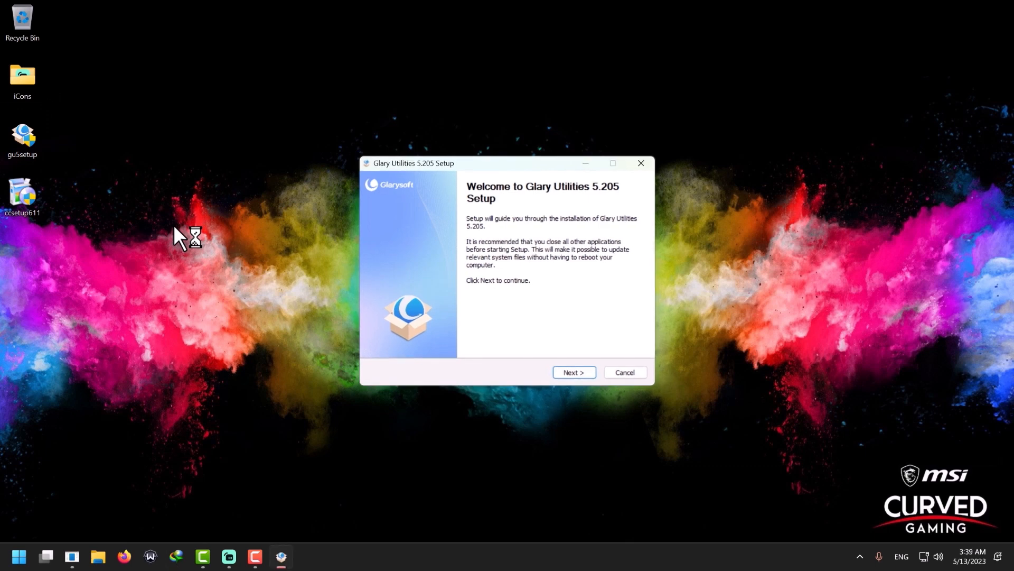
pyautogui.press('Return')
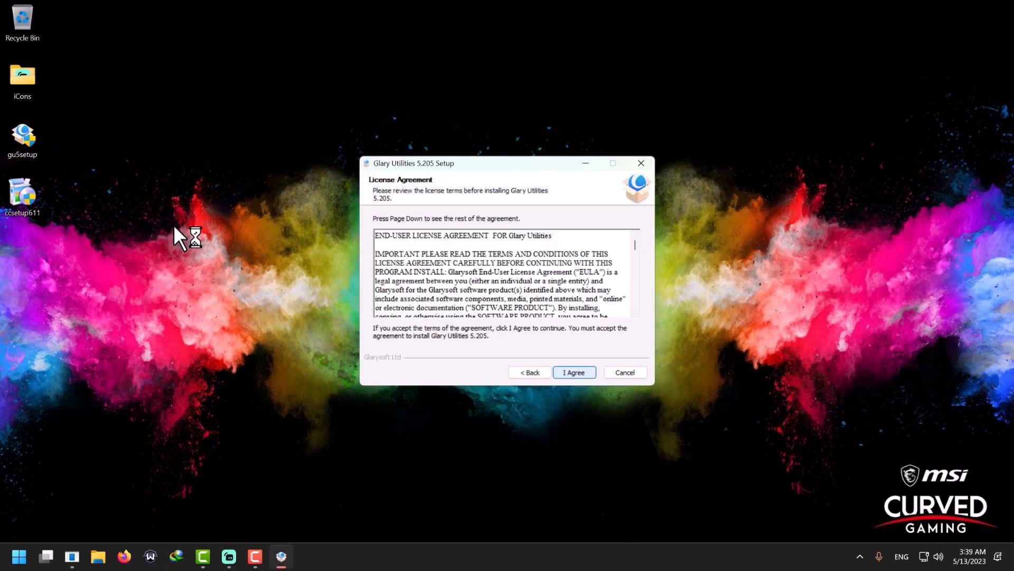
pyautogui.press('Return')
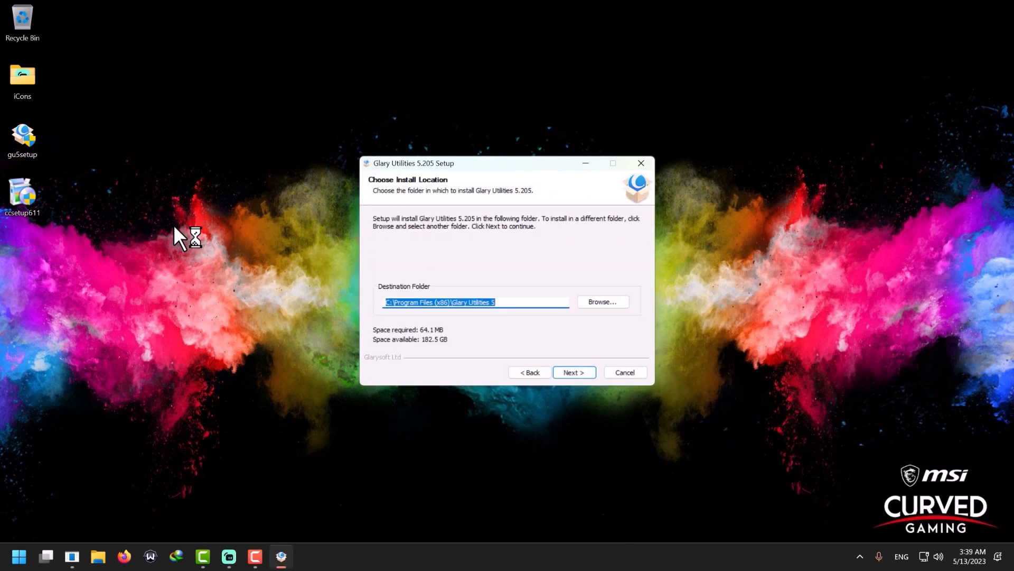
pyautogui.press('Return')
pyautogui.press('space')
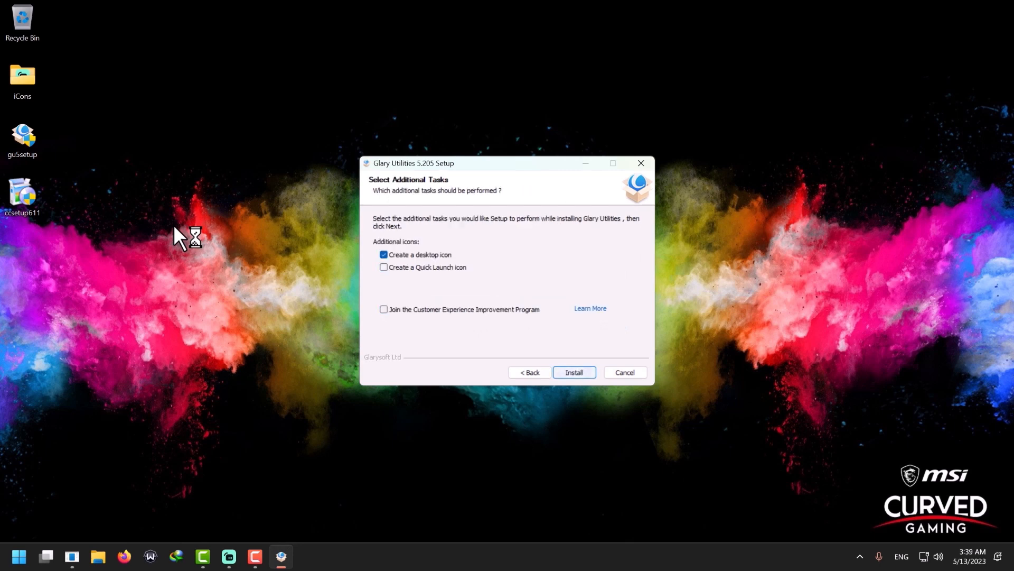
pyautogui.press('Return')
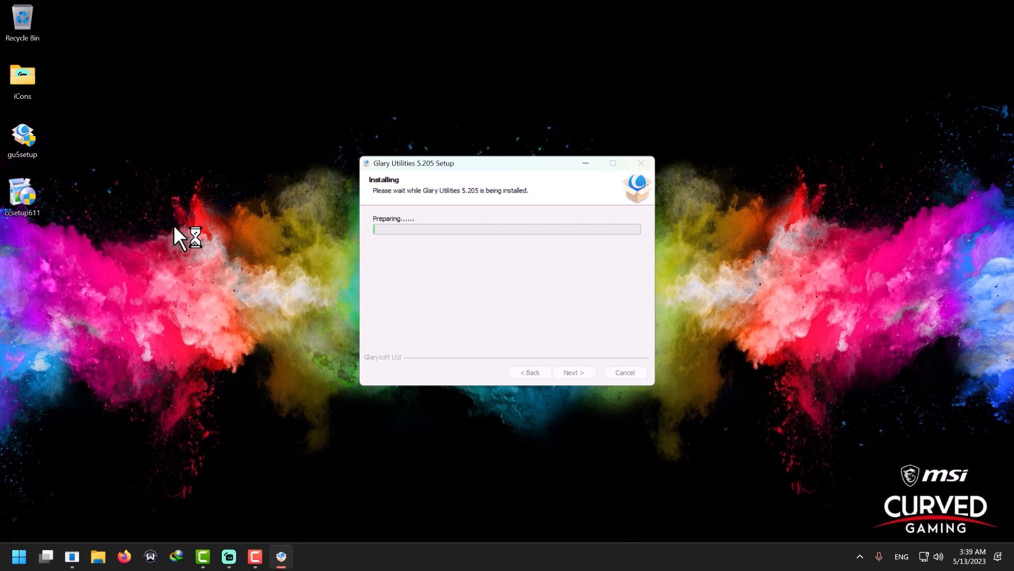
pyautogui.moveTo(136, 125); pyautogui.dragTo(32, 280)
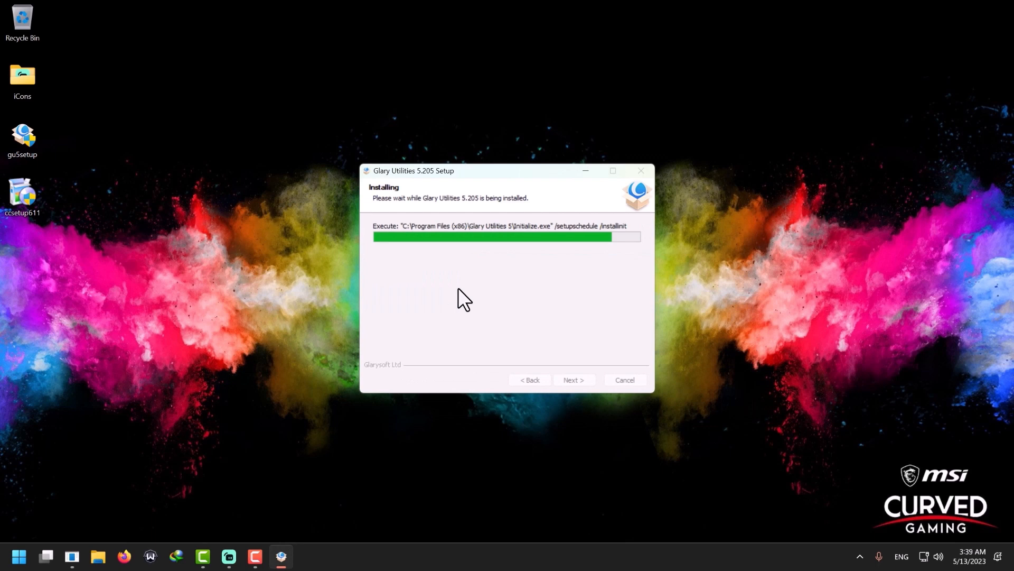
pyautogui.click(458, 289)
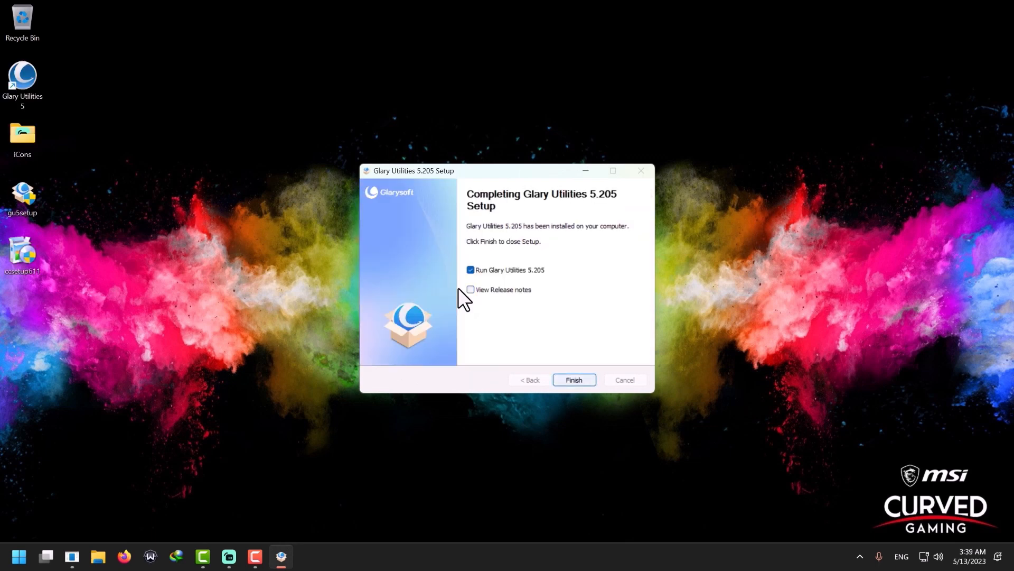
pyautogui.press('Return')
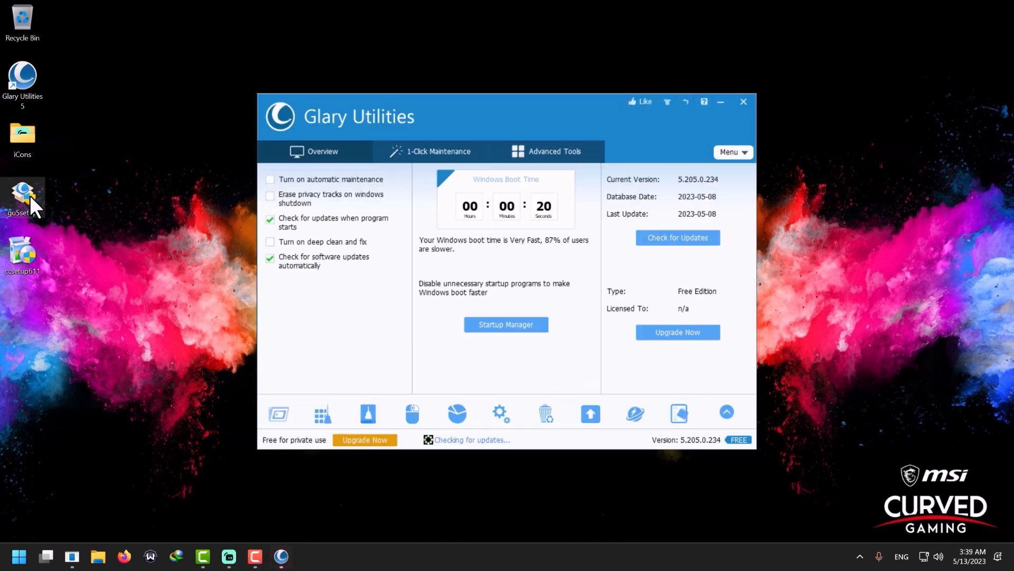
# Move the gu5setup installer from the desktop to the Recycle Bin.
pyautogui.moveTo(23, 198); pyautogui.dragTo(33, 30)
pyautogui.click(70, 202)
# Open the 1-Click Maintenance page of Glary Utilities to view its cleanup options.
pyautogui.click(406, 141)
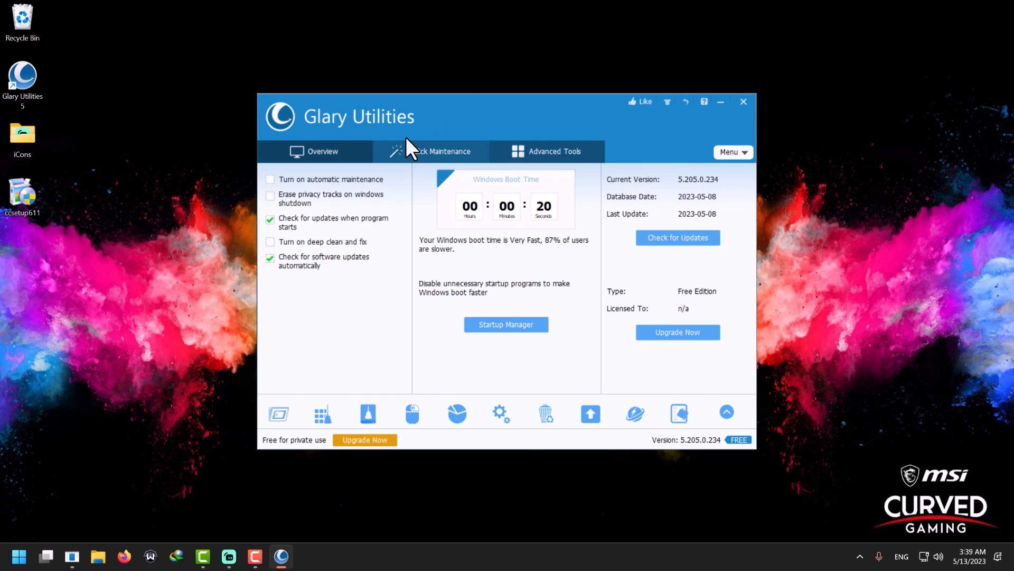
pyautogui.click(406, 139)
pyautogui.press('space')
pyautogui.press('Tab')
pyautogui.press('space')
pyautogui.press('Tab')
pyautogui.press('space')
pyautogui.hotkey('shift', 'Tab')
pyautogui.press('space')
pyautogui.press('Tab')
pyautogui.press('space')
pyautogui.hotkey('shift', 'Tab')
pyautogui.press('space')
pyautogui.press('Tab')
pyautogui.press('space')
pyautogui.hotkey('shift', 'Tab')
pyautogui.press('space')
pyautogui.press('space')
pyautogui.press('Tab')
pyautogui.press('space')
pyautogui.press('space')
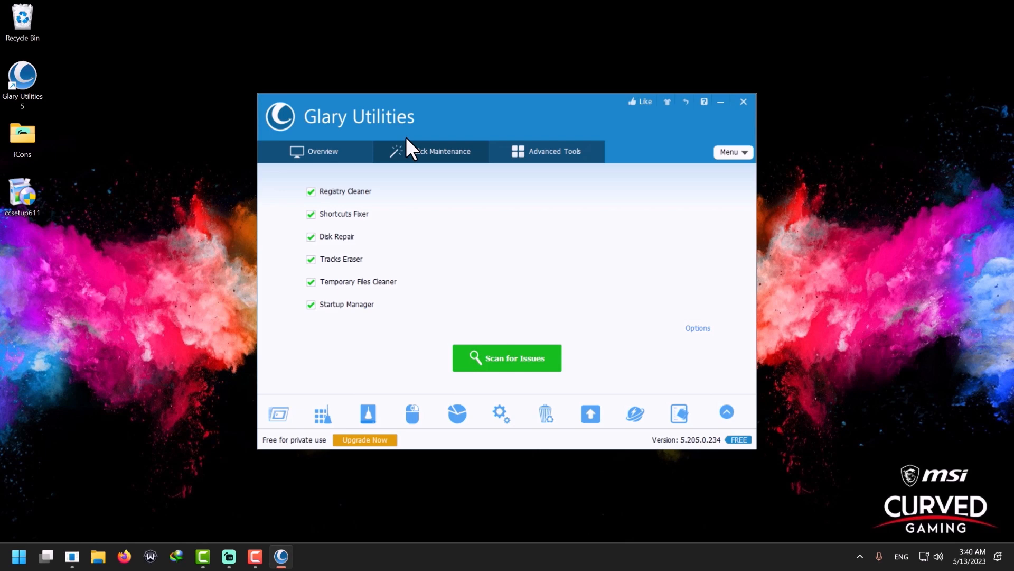
# Look through the iCons, Downloads, Documents and Others (D:) folders and the drives under This PC.
pyautogui.doubleClick(23, 136)
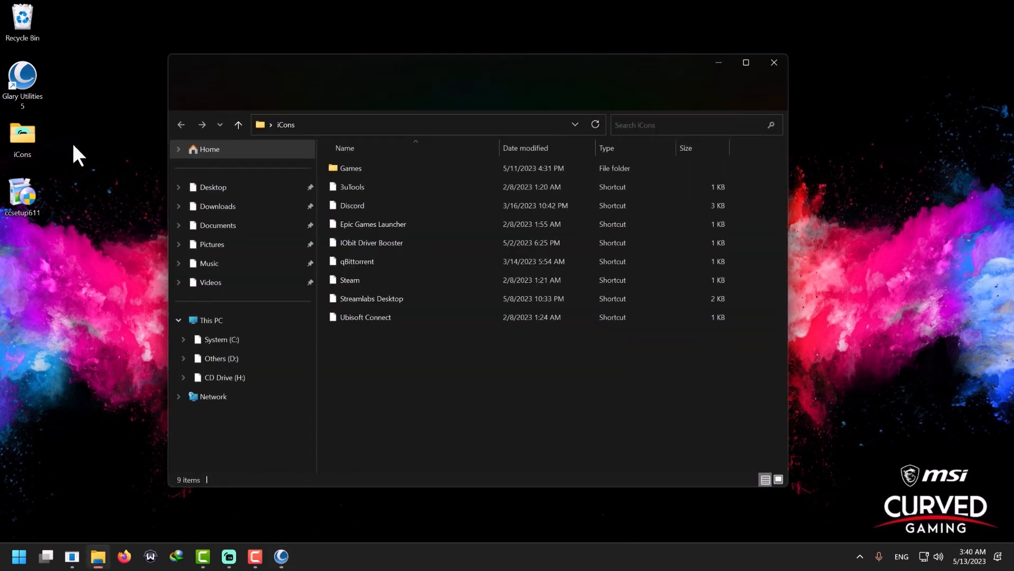
pyautogui.click(221, 211)
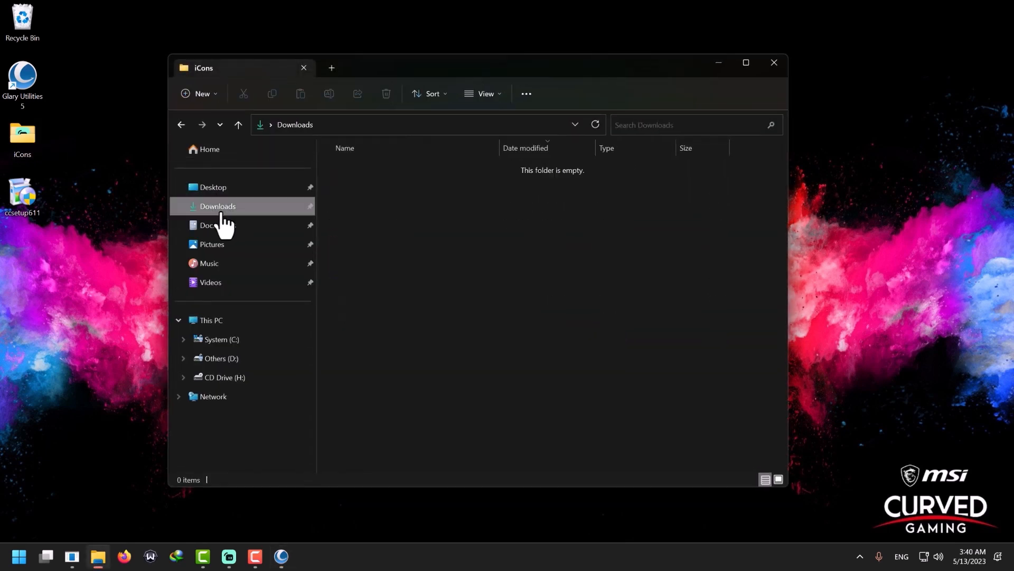
pyautogui.click(227, 226)
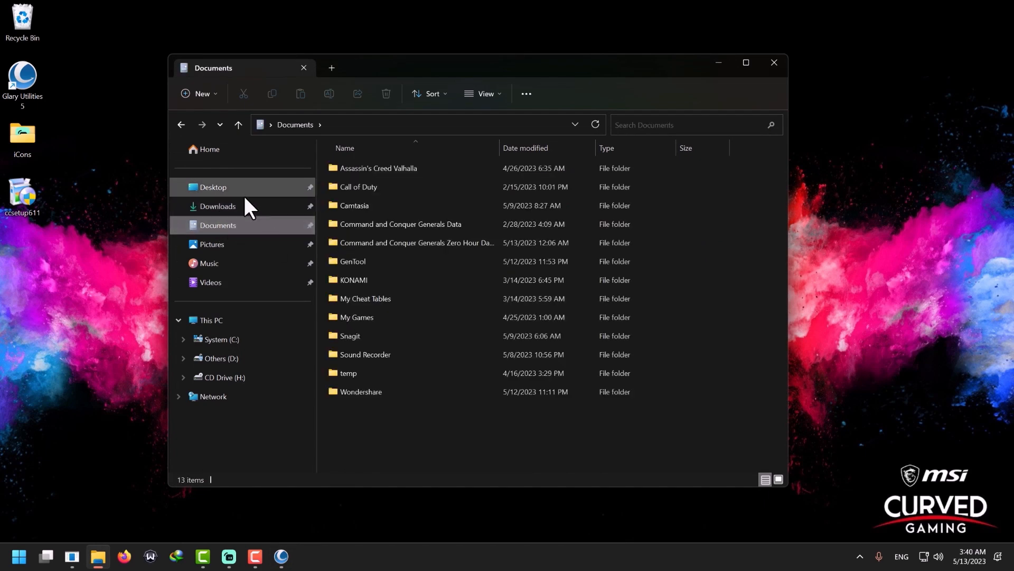
pyautogui.click(244, 192)
pyautogui.click(243, 206)
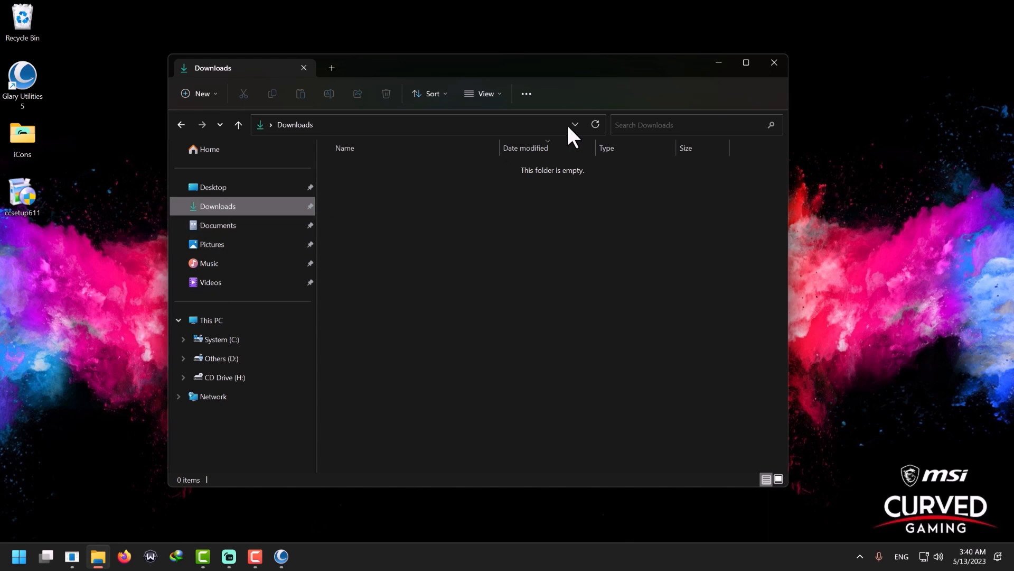
pyautogui.click(226, 361)
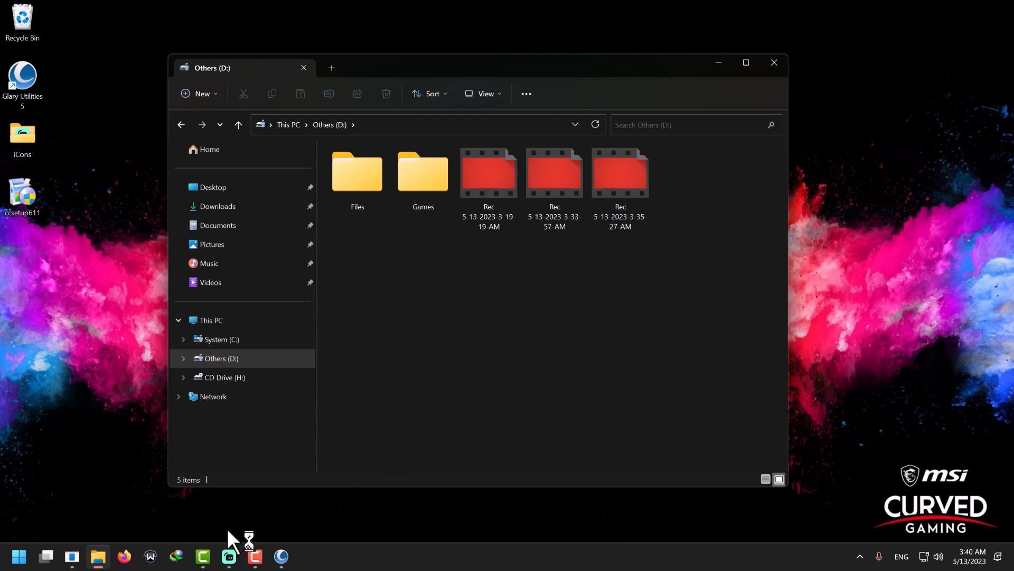
pyautogui.click(226, 320)
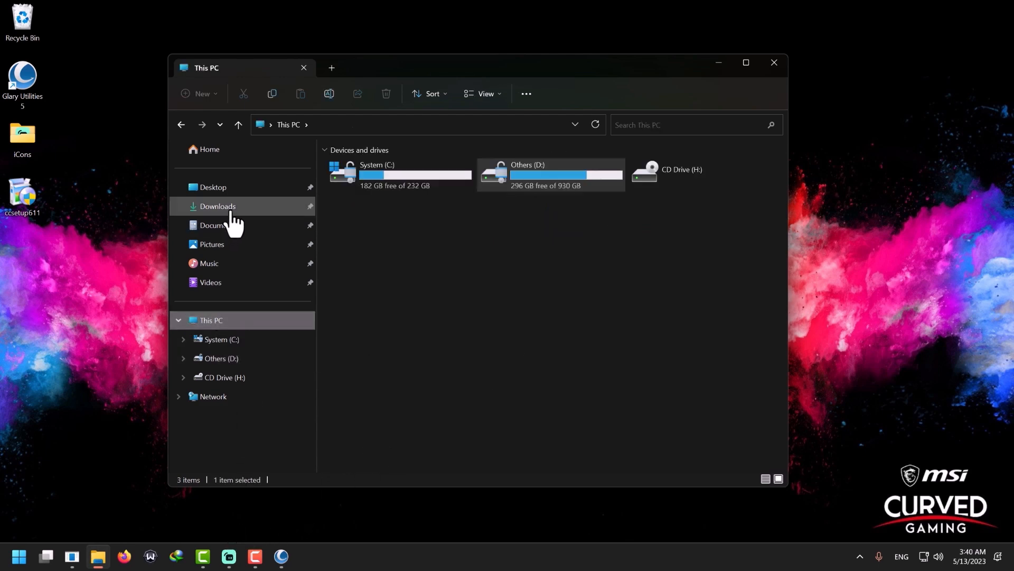
pyautogui.click(106, 247)
pyautogui.moveTo(133, 2); pyautogui.dragTo(66, 281)
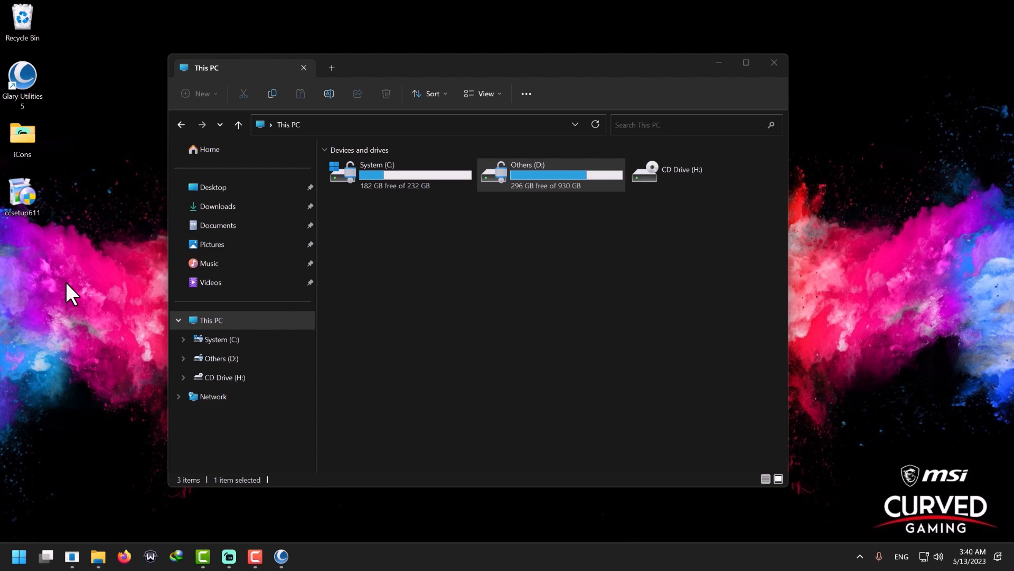
# Look over the System (C:), Others (D:) and CD Drive (H:) drives under This PC.
pyautogui.click(378, 182)
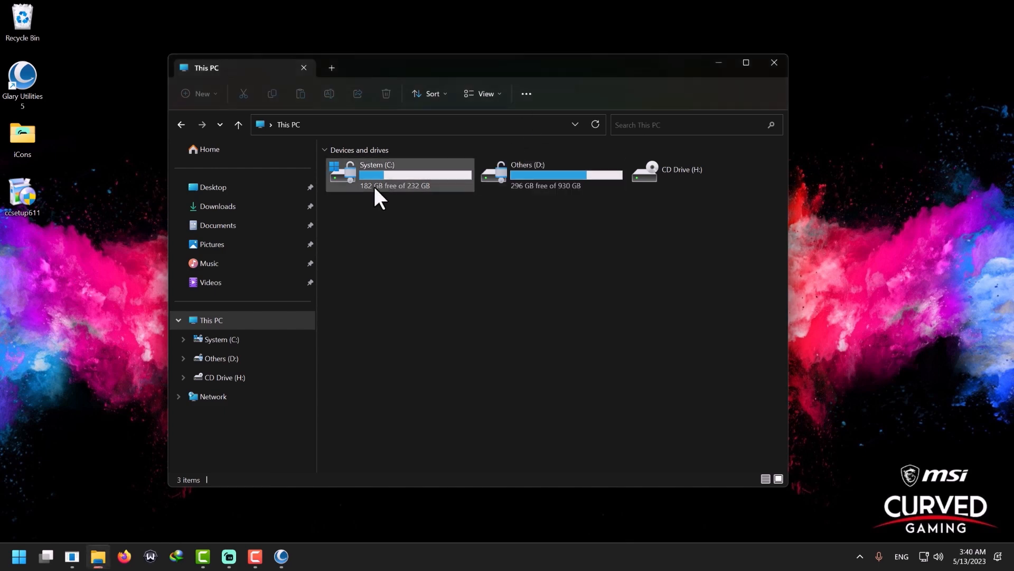
pyautogui.click(463, 249)
pyautogui.moveTo(385, 227); pyautogui.dragTo(568, 176)
pyautogui.click(533, 229)
pyautogui.click(449, 183)
pyautogui.click(560, 183)
pyautogui.click(711, 185)
pyautogui.click(494, 238)
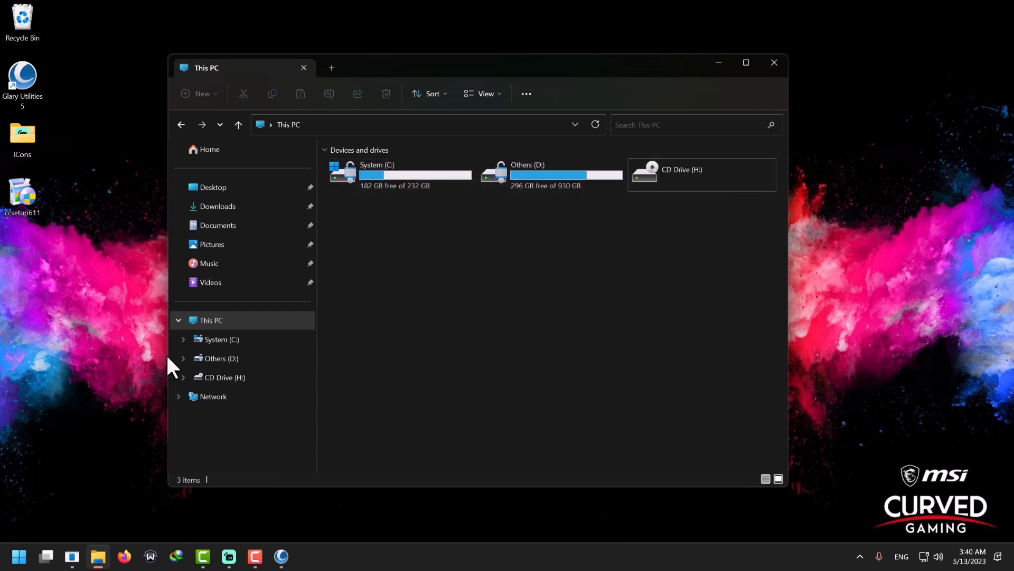
# Create a new folder on the desktop named All files, skipping the Recycle Bin in the rename operation.
pyautogui.rightClick(88, 275)
pyautogui.moveTo(181, 373)
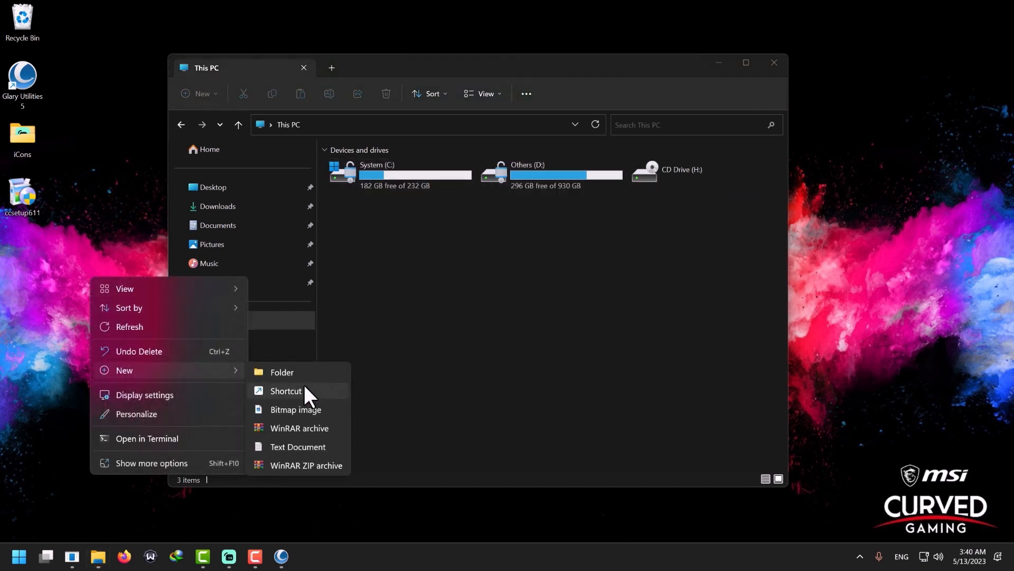
pyautogui.click(306, 369)
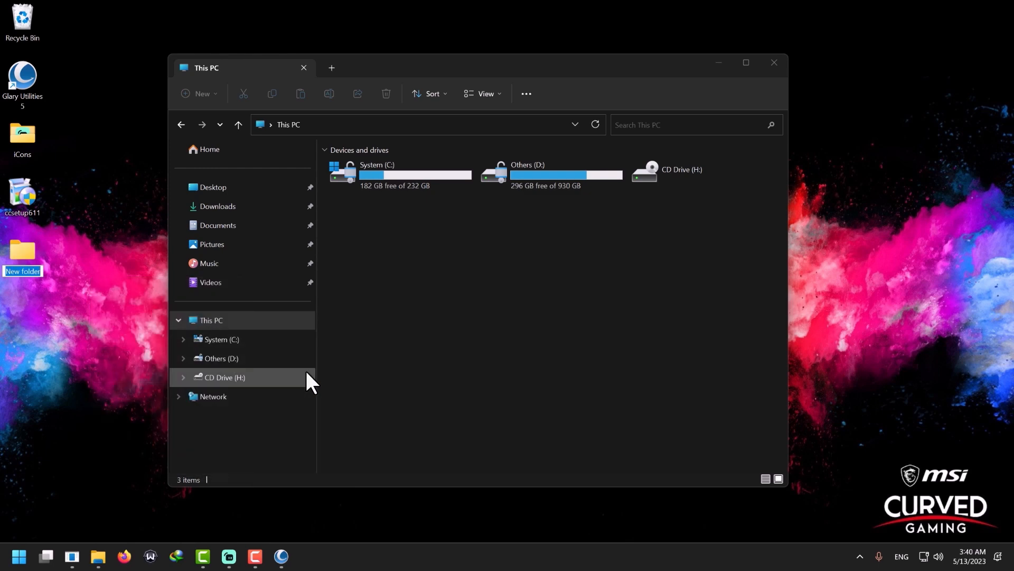
pyautogui.write('All files')
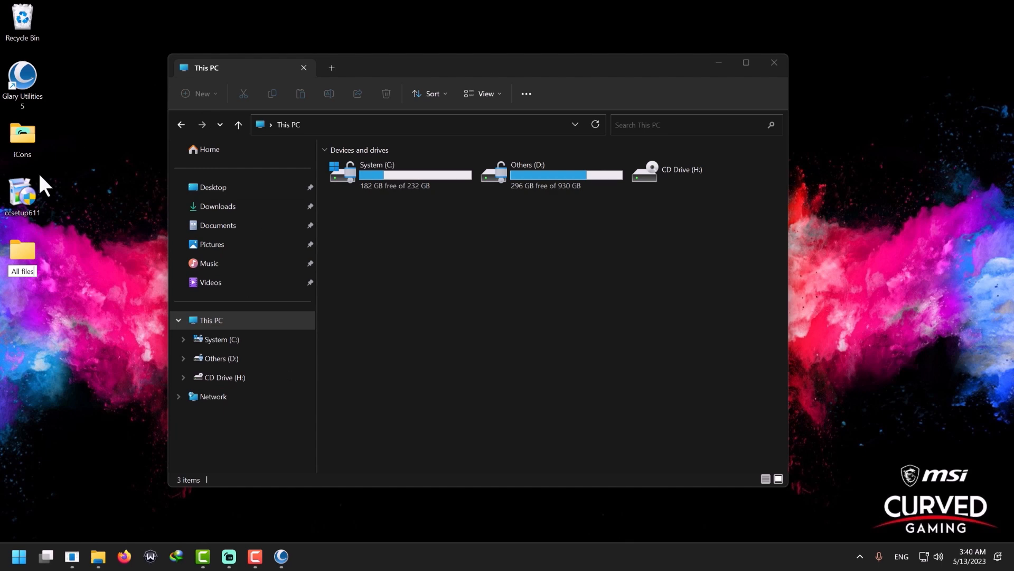
pyautogui.press('Return')
pyautogui.click(292, 322)
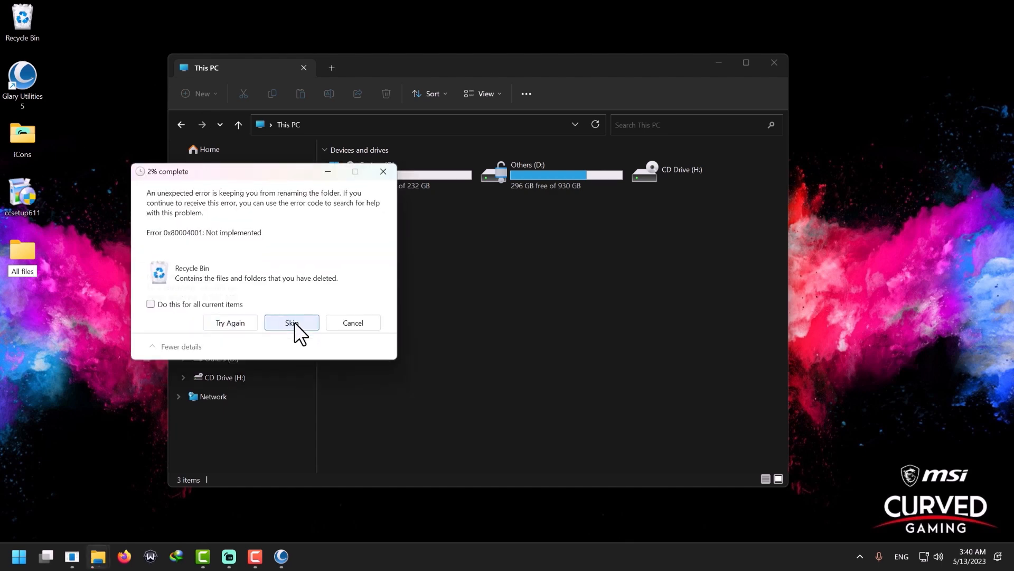
pyautogui.click(312, 265)
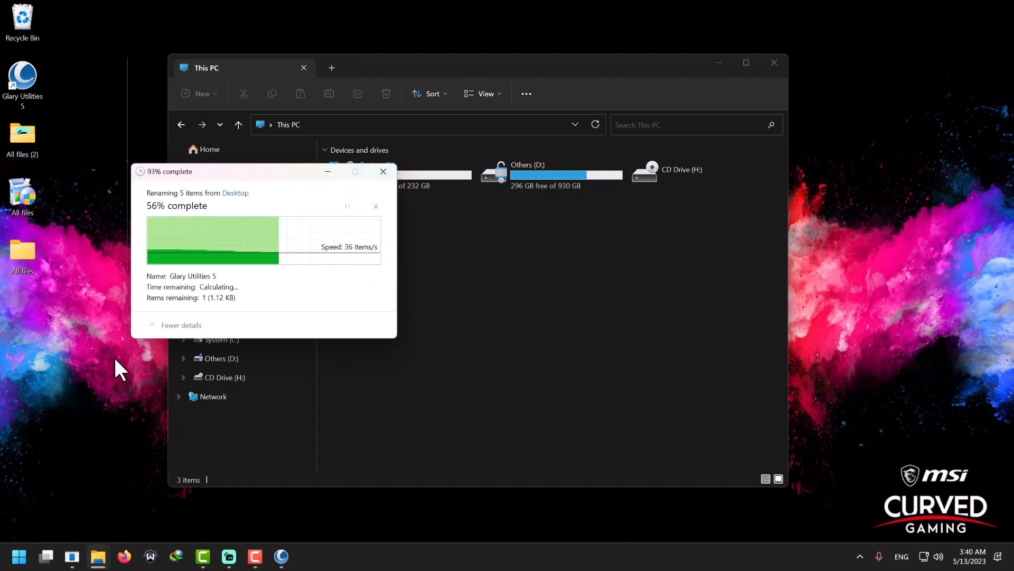
# Rename the All files (2) folder on the desktop as iCons and close the This PC window.
pyautogui.moveTo(79, 100); pyautogui.dragTo(34, 197)
pyautogui.click(64, 186)
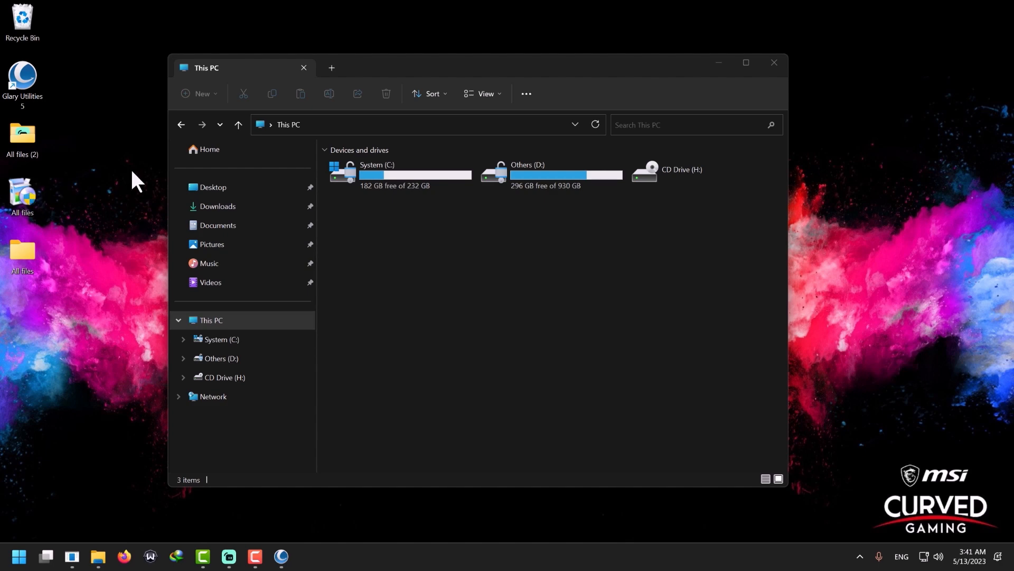
pyautogui.rightClick(24, 141)
pyautogui.click(88, 153)
pyautogui.write('iCons')
pyautogui.press('Return')
pyautogui.click(774, 62)
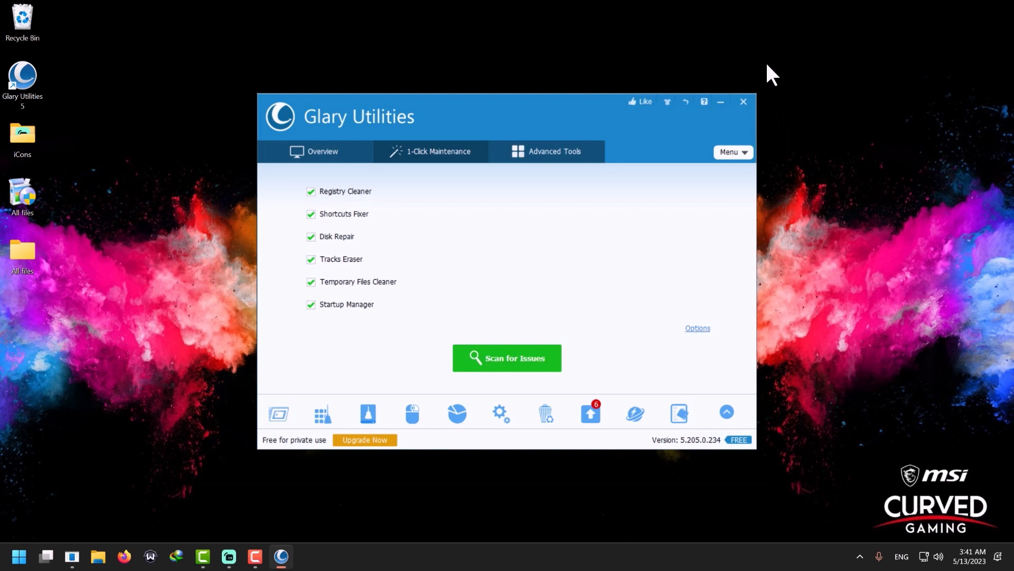
# In the maintenance options' General Settings, turn off automatic startup loading, minimizing to tray, Dock bar Hints, both Recycle Bin context menu entries and Startup Manager loading.
pyautogui.click(698, 328)
pyautogui.scroll(-5, 561, 249)
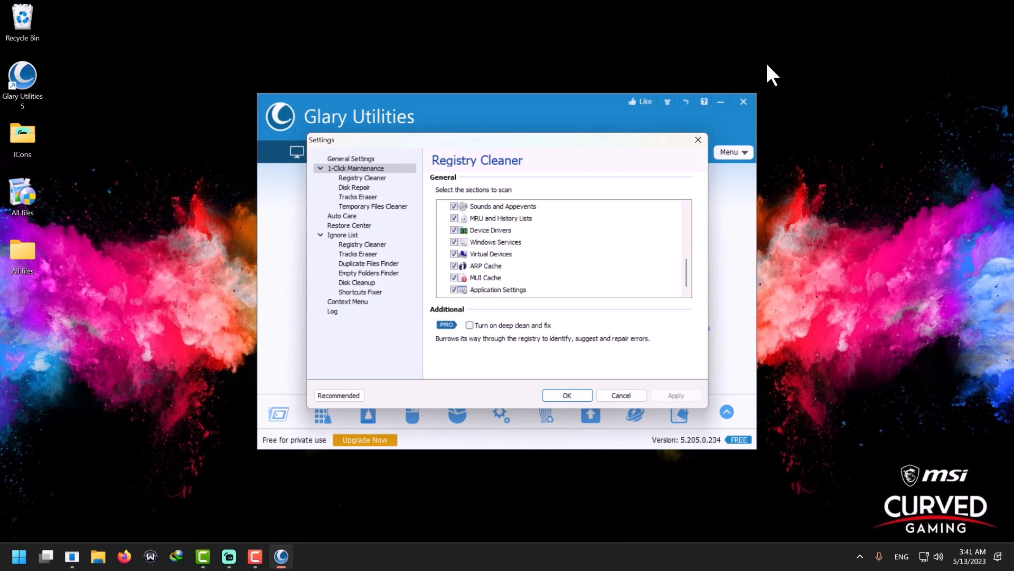
pyautogui.scroll(5, 561, 249)
pyautogui.scroll(-4, 767, 65)
pyautogui.scroll(5, 767, 64)
pyautogui.press('Up')
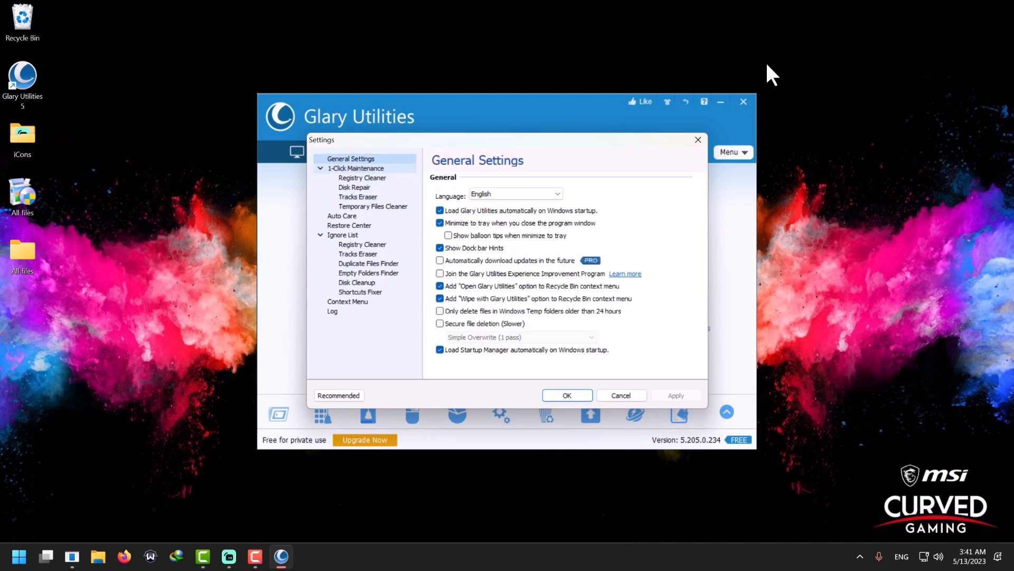
pyautogui.click(440, 210)
pyautogui.click(440, 223)
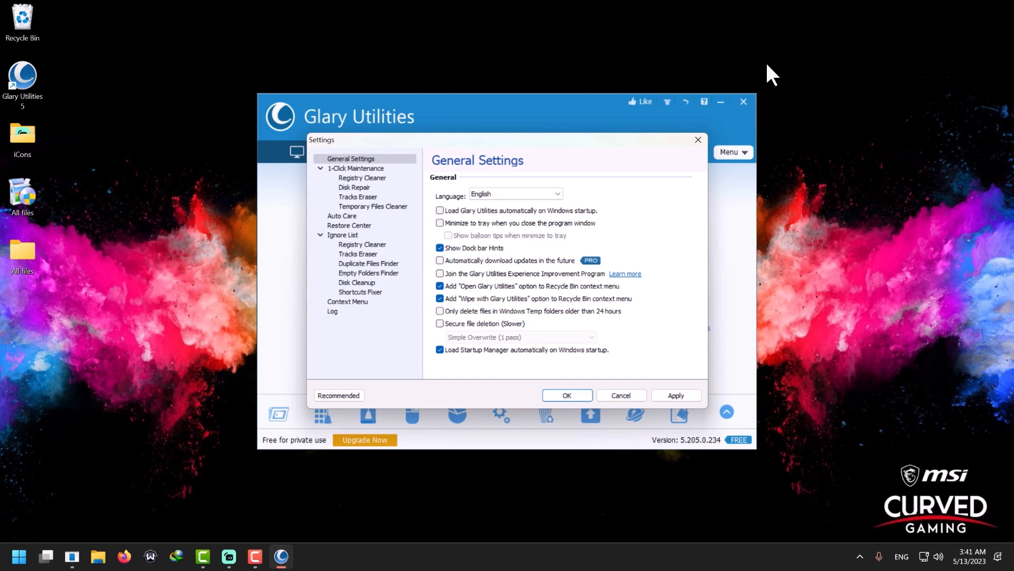
pyautogui.click(440, 248)
pyautogui.click(440, 286)
pyautogui.click(440, 298)
pyautogui.click(440, 350)
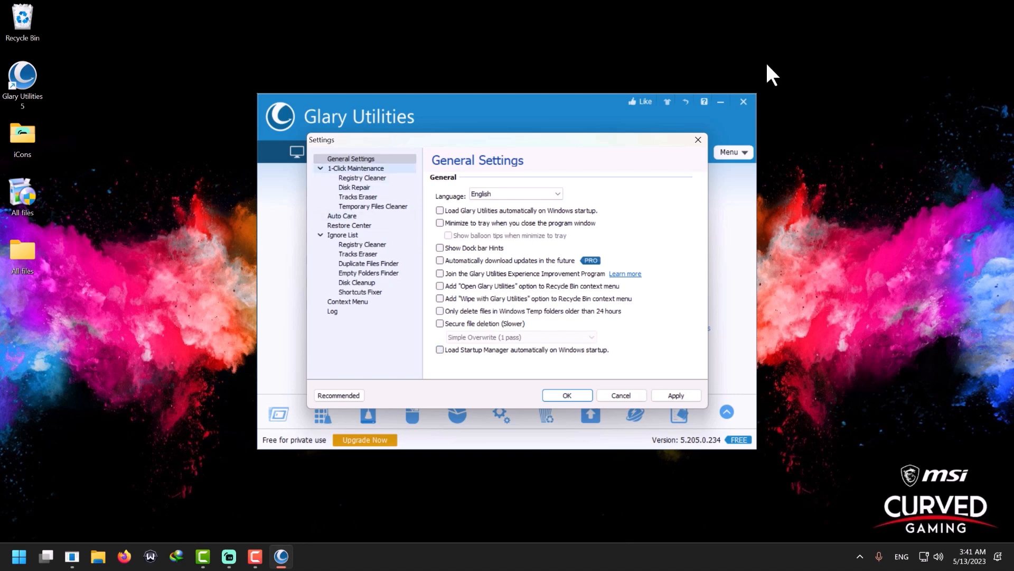
# Try to turn on deep clean and fix in the 1-Click Maintenance Registry Cleaner settings.
pyautogui.click(356, 168)
pyautogui.scroll(-6, 528, 249)
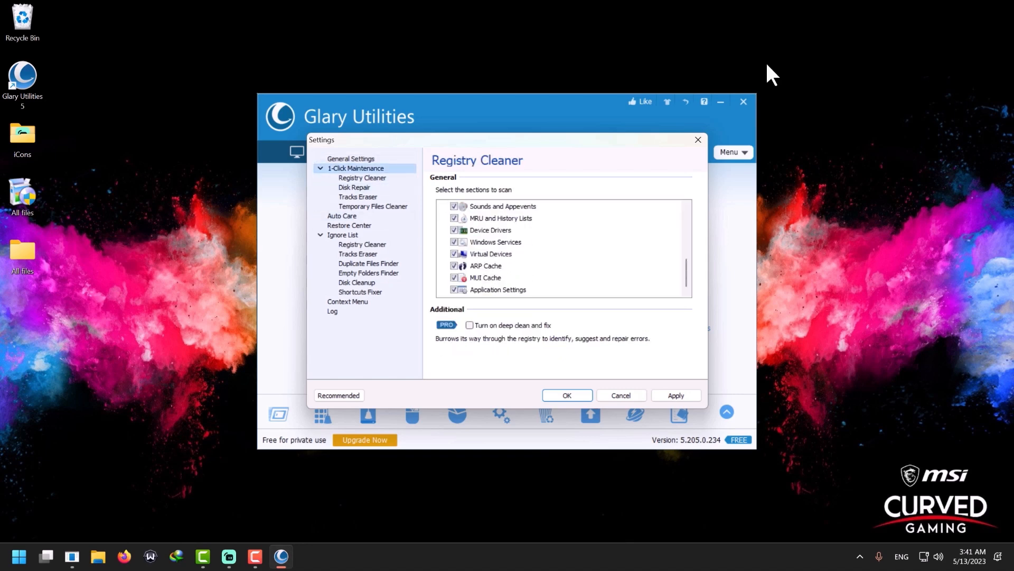
pyautogui.click(470, 325)
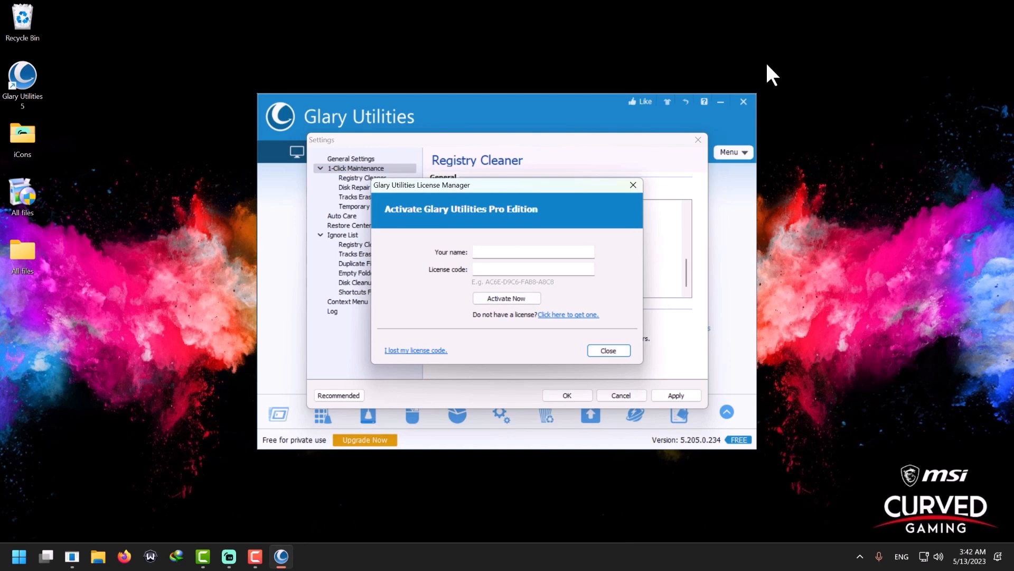
pyautogui.click(608, 351)
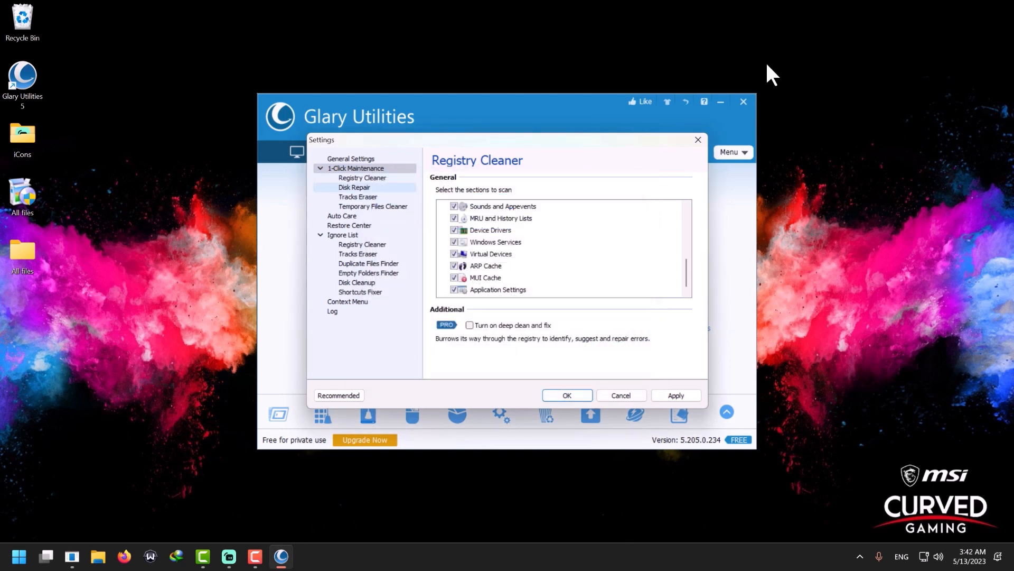
# Include every item of the Windows section in the Temporary Files Cleaner scan for 1-Click Maintenance.
pyautogui.click(363, 178)
pyautogui.click(354, 187)
pyautogui.click(373, 207)
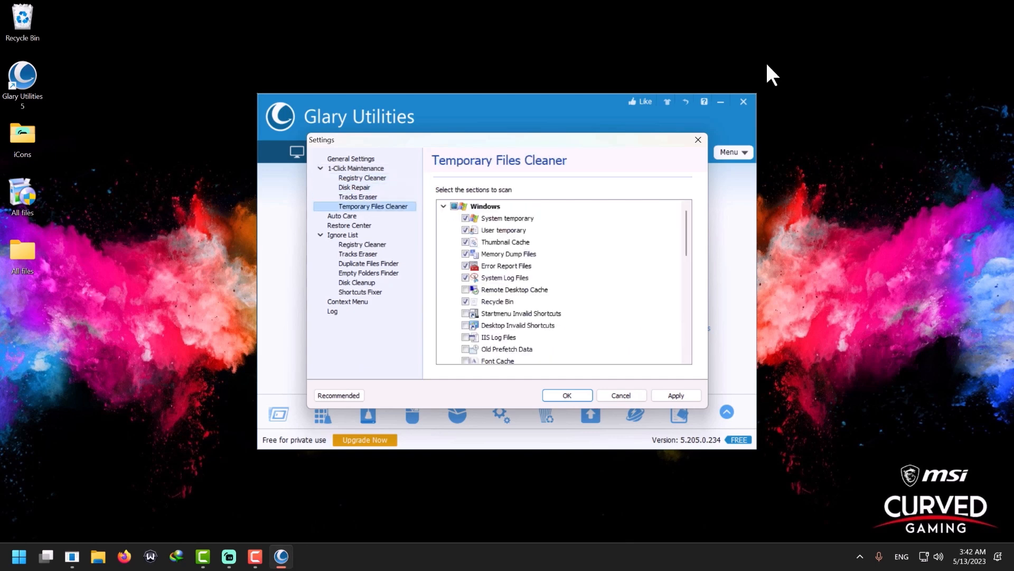
pyautogui.click(453, 206)
# Examine the Windows items in the Temporary Files Cleaner's list of sections to scan.
pyautogui.scroll(-2, 564, 282)
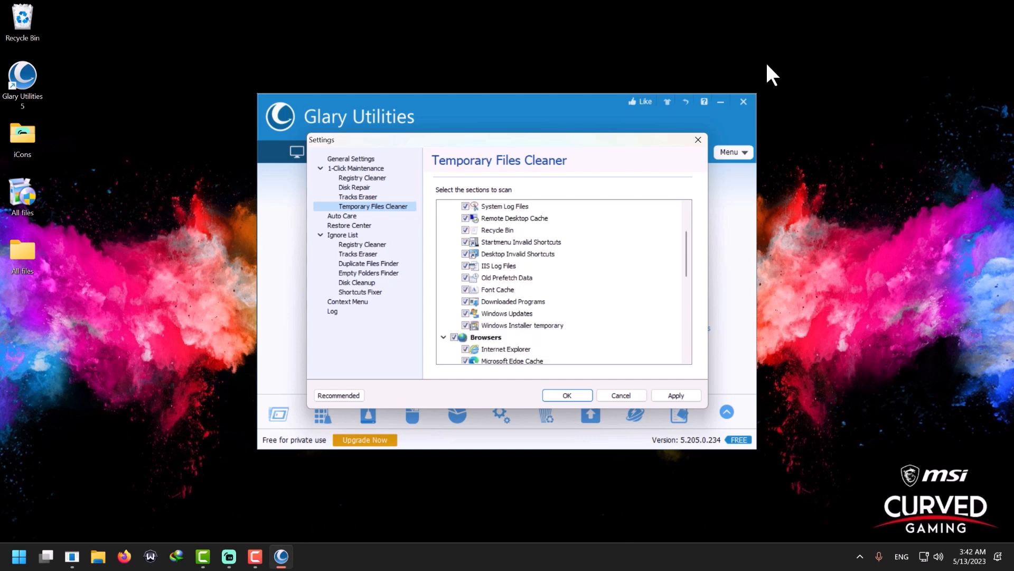
pyautogui.scroll(2, 768, 65)
pyautogui.scroll(-2, 767, 65)
pyautogui.scroll(2, 767, 65)
pyautogui.scroll(-2, 767, 65)
pyautogui.scroll(2, 768, 66)
pyautogui.scroll(-2, 767, 65)
pyautogui.scroll(2, 767, 65)
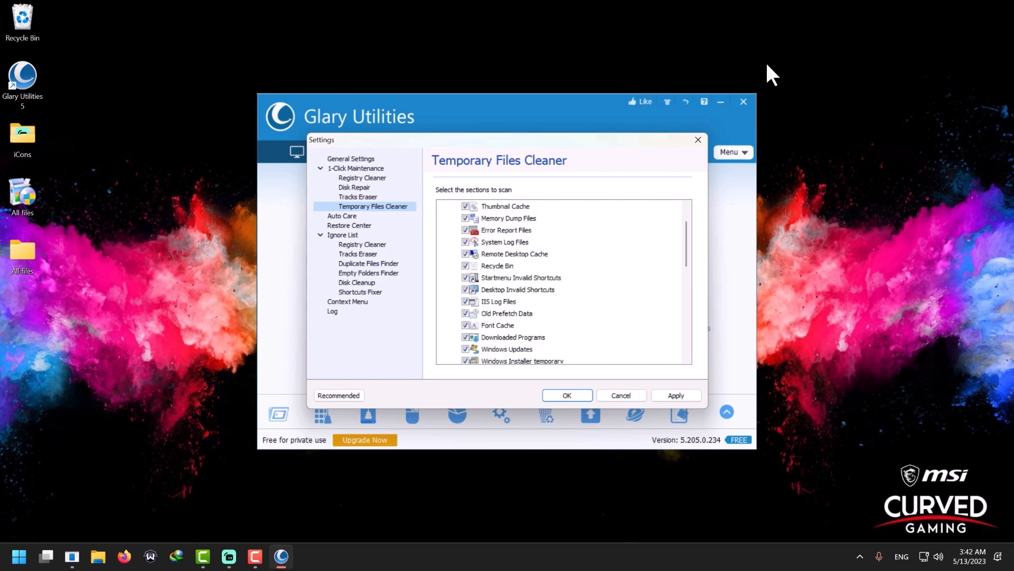
pyautogui.scroll(-2, 768, 66)
pyautogui.scroll(2, 768, 66)
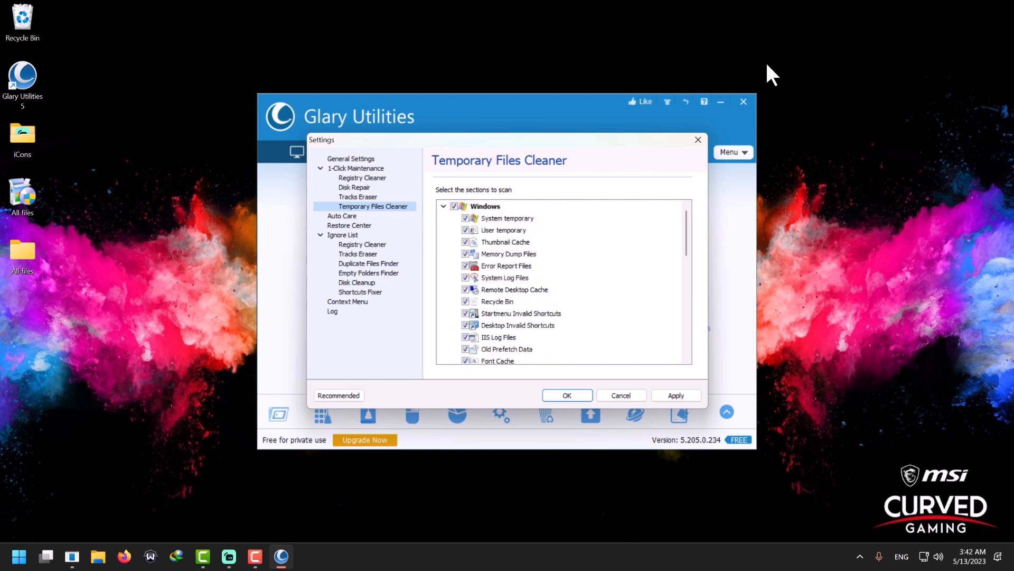
pyautogui.scroll(-2, 767, 65)
pyautogui.scroll(2, 767, 66)
# Include every item of the Applications section in the Temporary Files Cleaner scan.
pyautogui.scroll(-1, 767, 65)
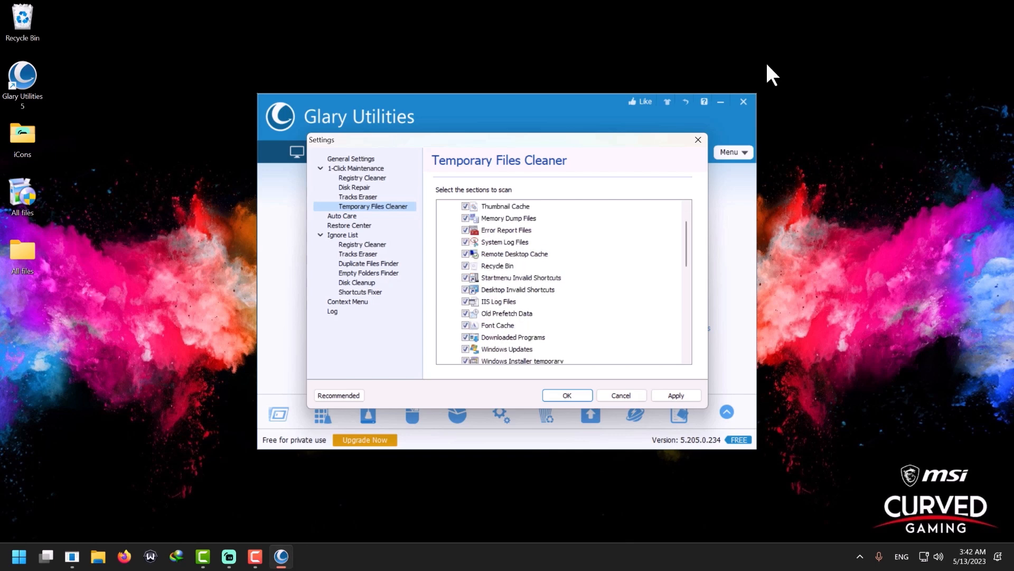
pyautogui.scroll(-2, 767, 74)
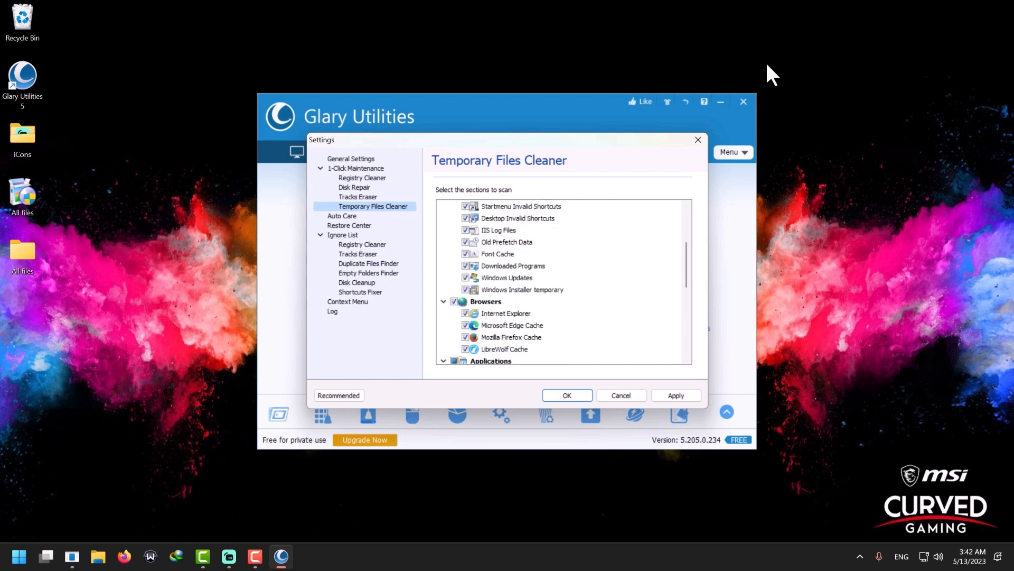
pyautogui.scroll(-1, 767, 74)
pyautogui.scroll(-1, 767, 74)
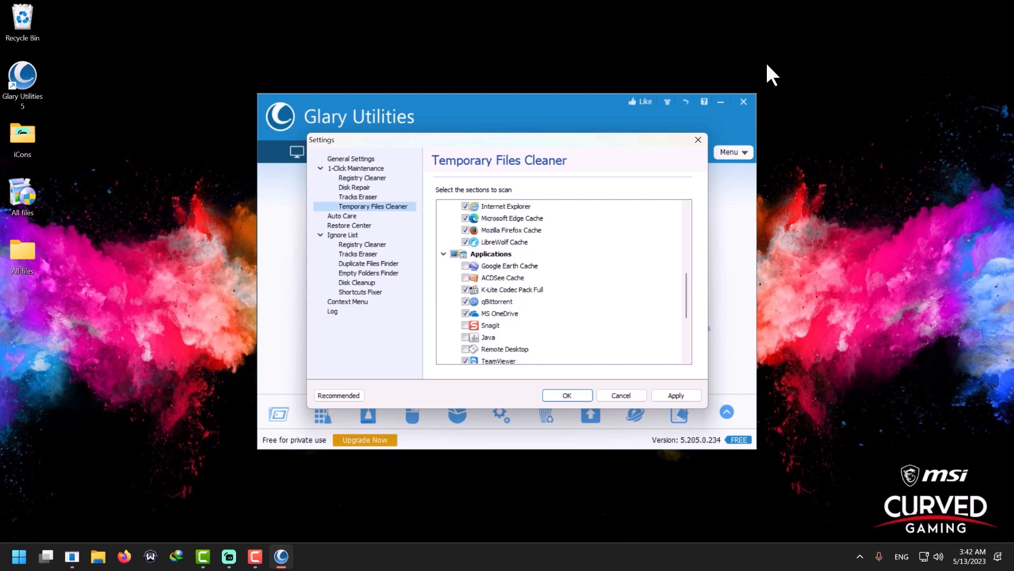
pyautogui.scroll(-1, 773, 75)
pyautogui.press('space')
pyautogui.scroll(-2, 767, 74)
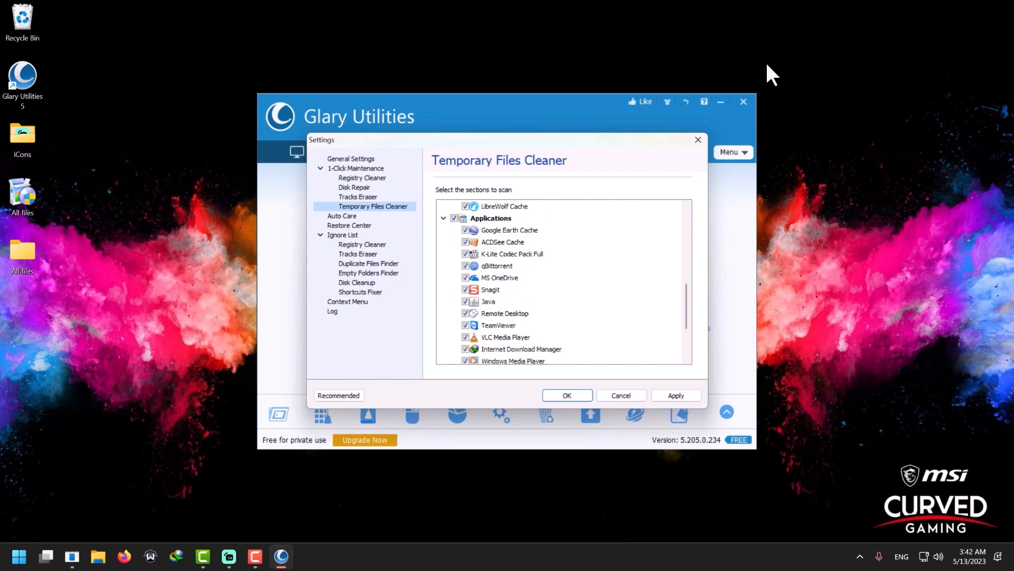
# Exclude Internet Download Manager from the Temporary Files Cleaner scan and apply the settings.
pyautogui.scroll(1, 772, 75)
pyautogui.scroll(-1, 773, 76)
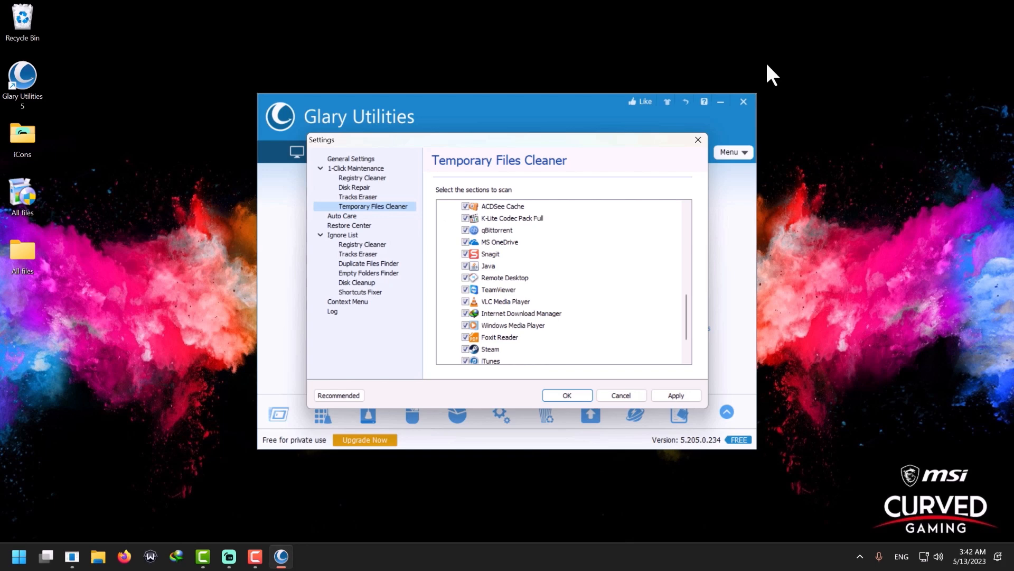
pyautogui.scroll(-2, 771, 74)
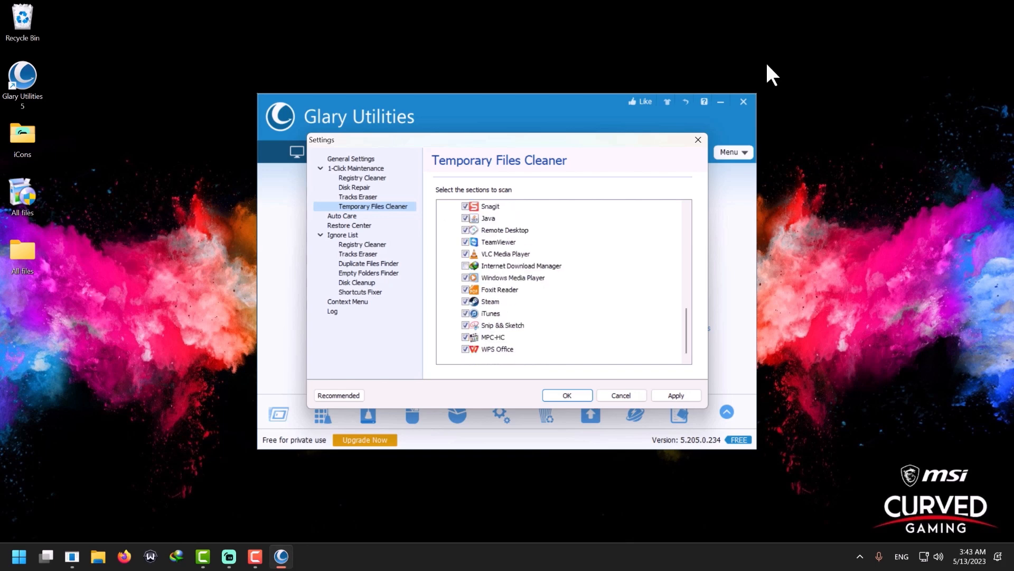
pyautogui.scroll(1, 772, 75)
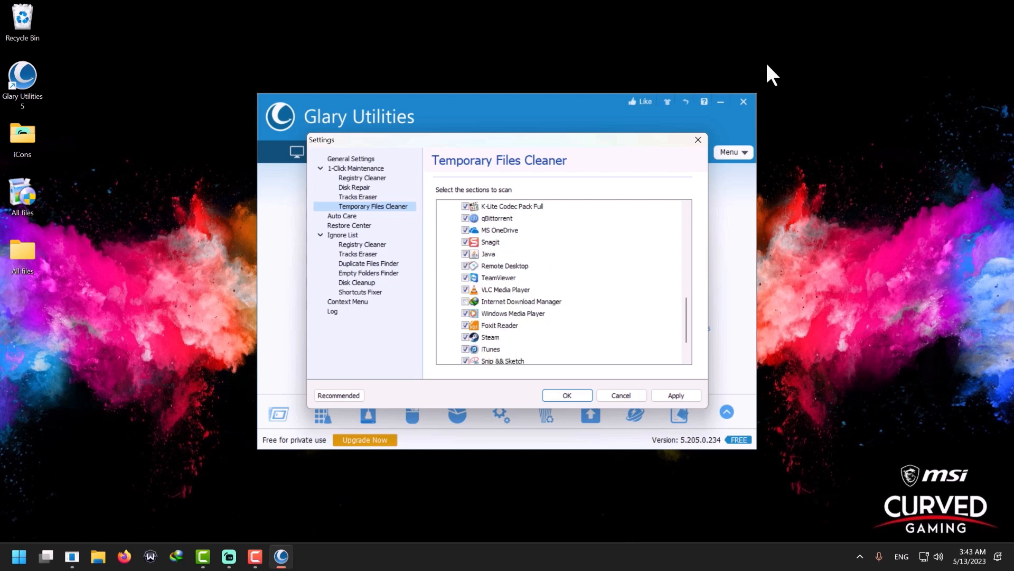
pyautogui.scroll(1, 772, 75)
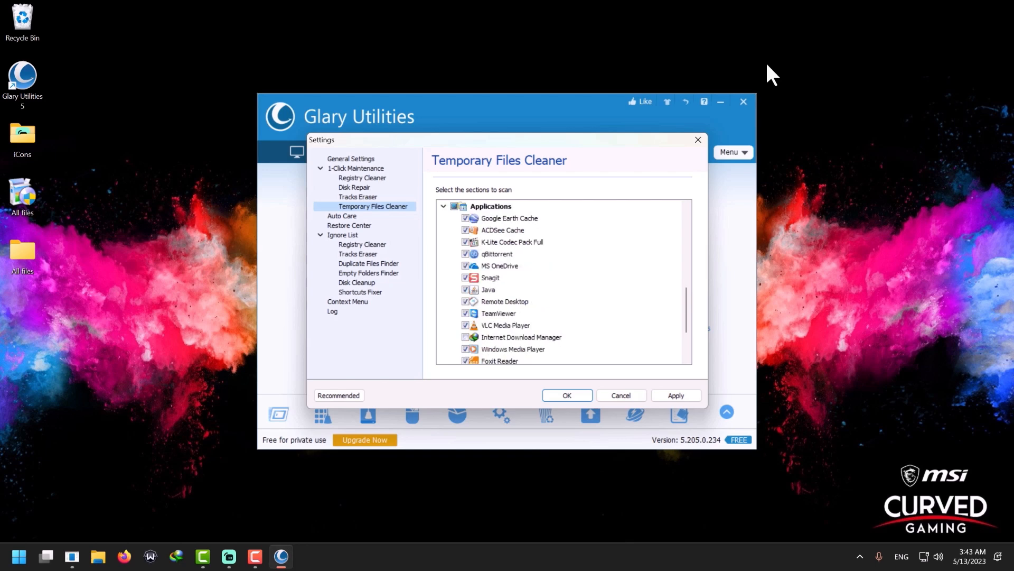
pyautogui.click(676, 396)
# Look through the Auto Care, Restore Center and Ignore List settings, down to the Shortcuts Fixer ignore list.
pyautogui.click(349, 226)
pyautogui.press('Up')
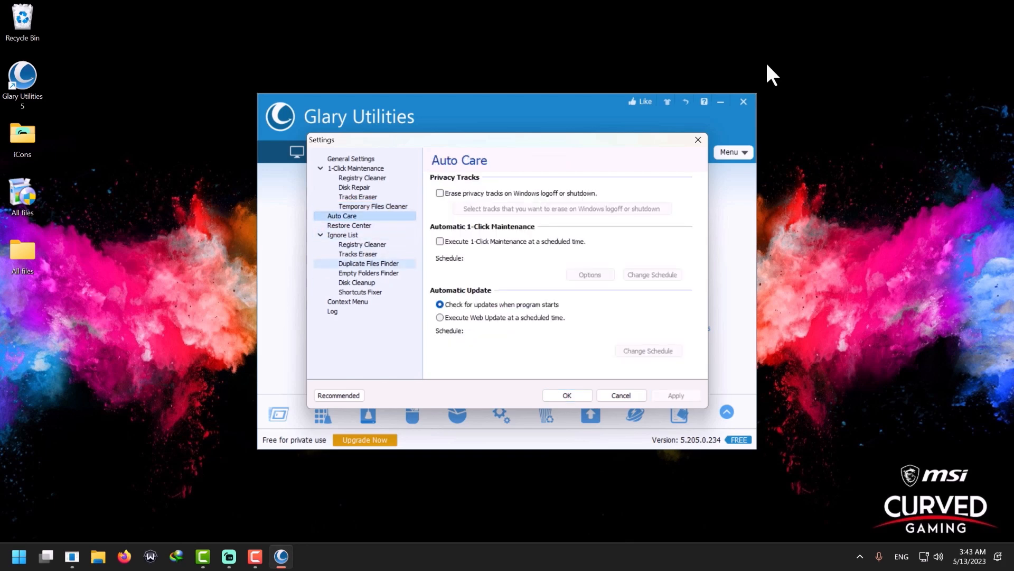
pyautogui.press('Down')
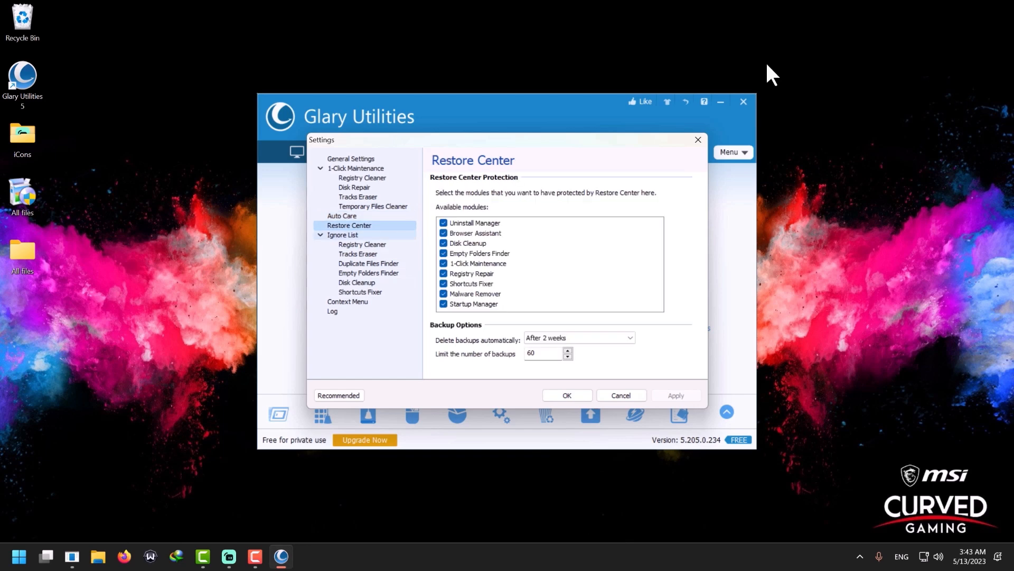
pyautogui.press('Down')
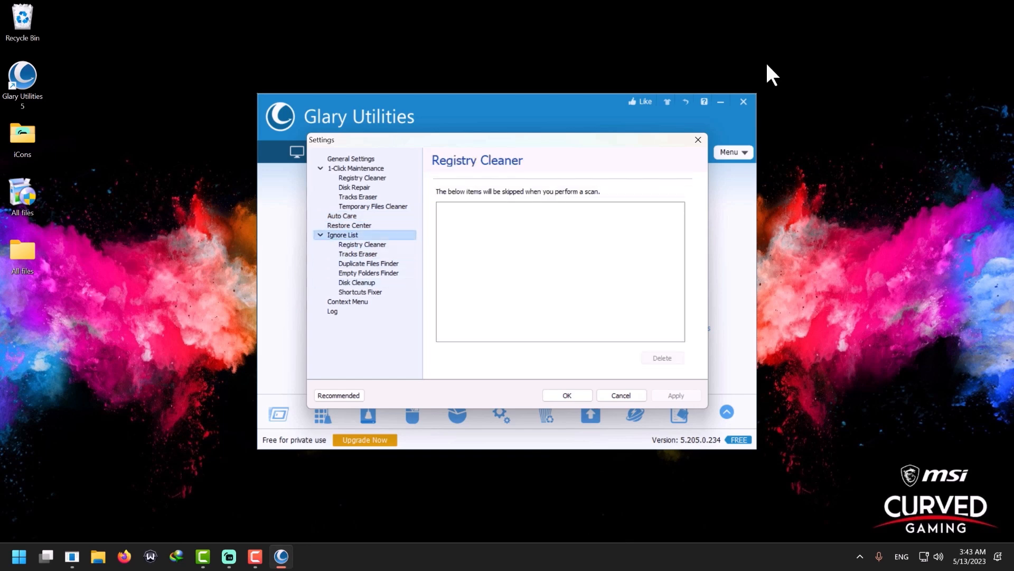
pyautogui.press('Down')
pyautogui.press('Down')
pyautogui.press('Down')
pyautogui.press('Down')
pyautogui.press('Down')
pyautogui.press('Down')
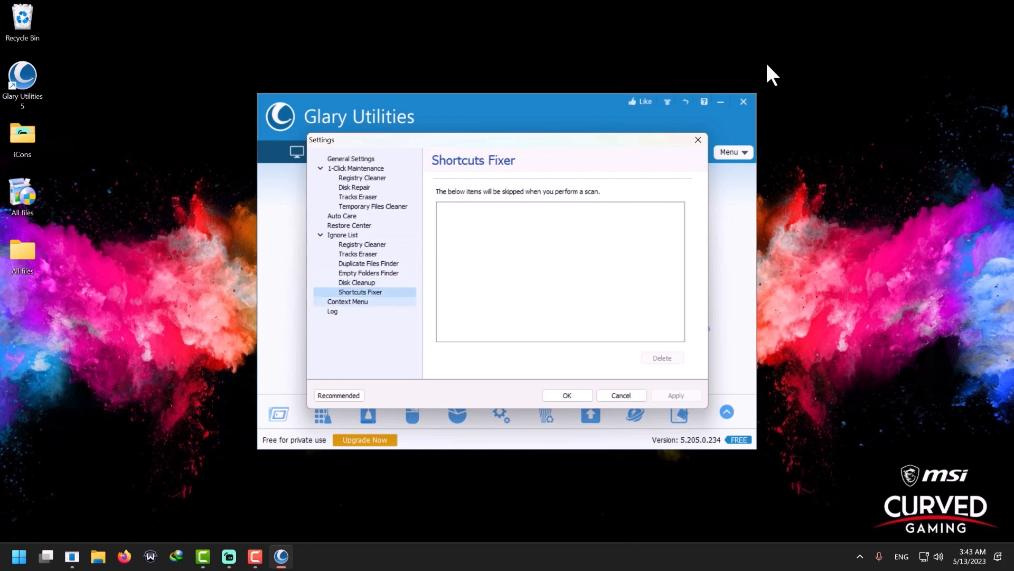
# Open the Context Menu settings and look through the Glary Utilities entries in the full context menu of the desktop's All files folder.
pyautogui.press('Down')
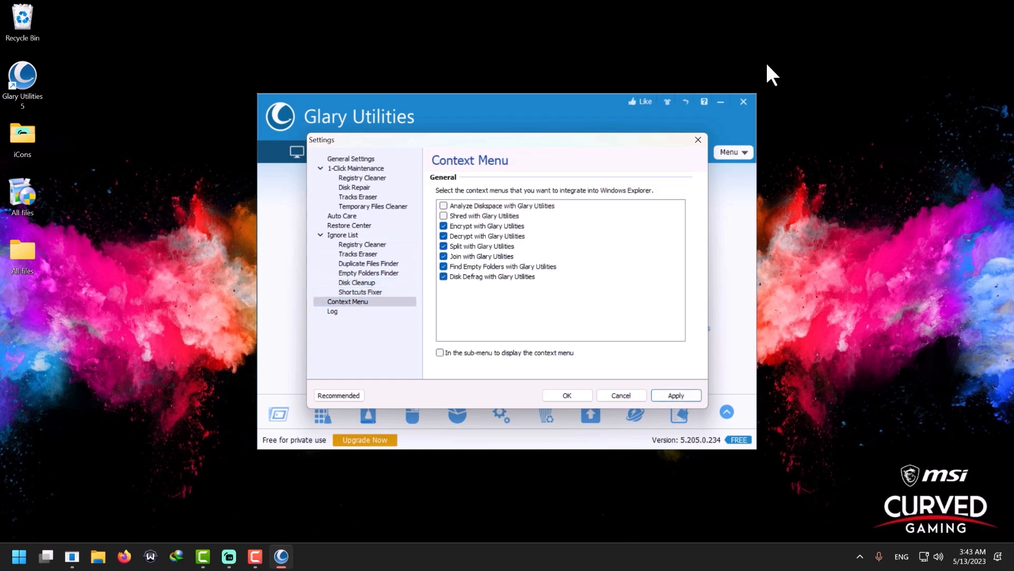
pyautogui.click(33, 260)
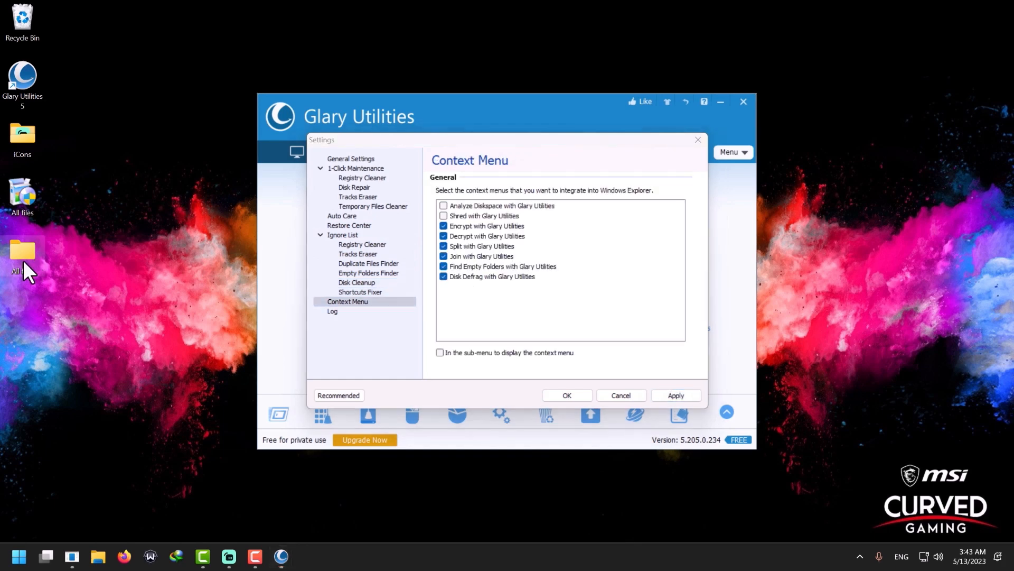
pyautogui.rightClick(23, 261)
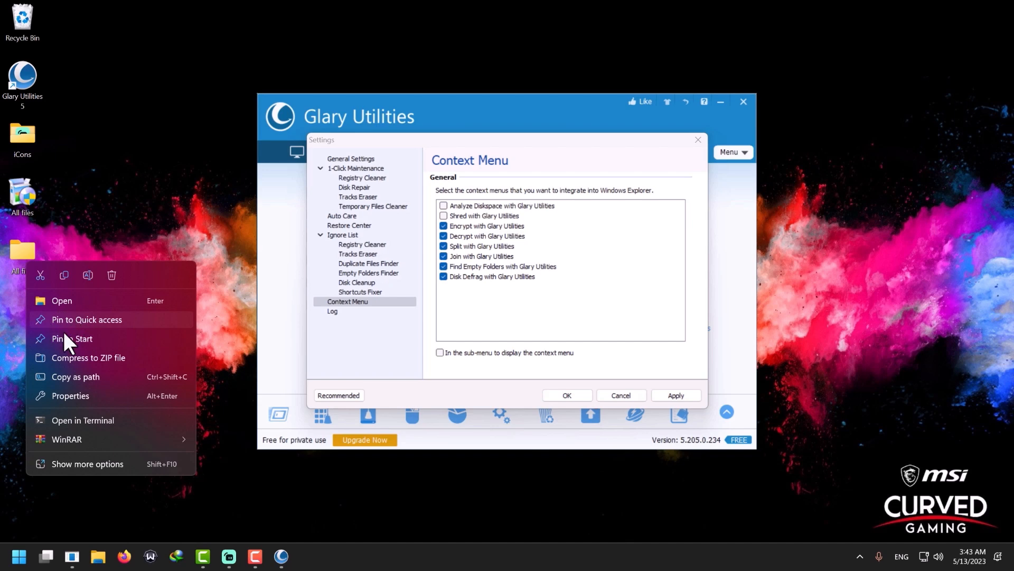
pyautogui.click(87, 464)
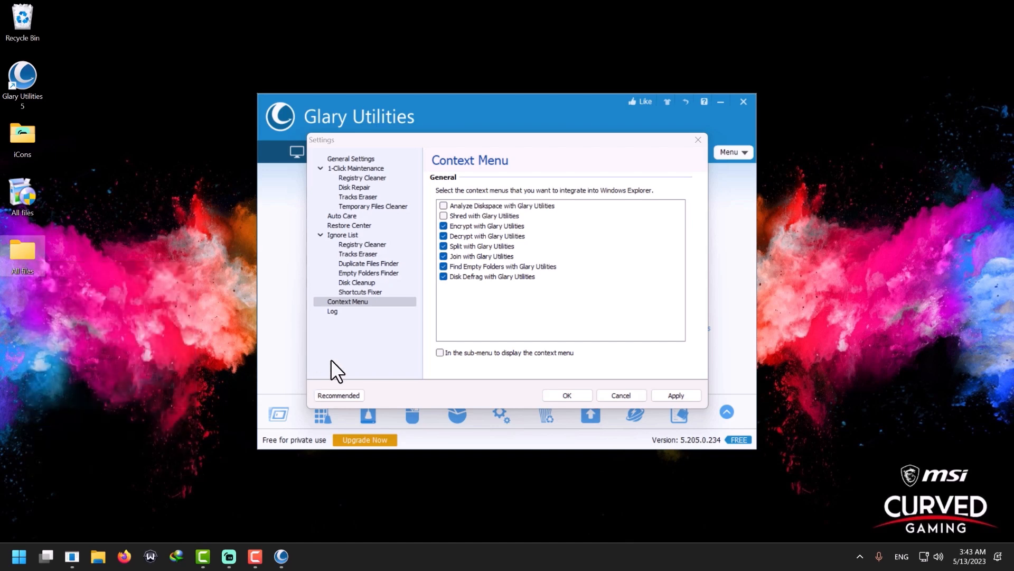
pyautogui.moveTo(127, 102)
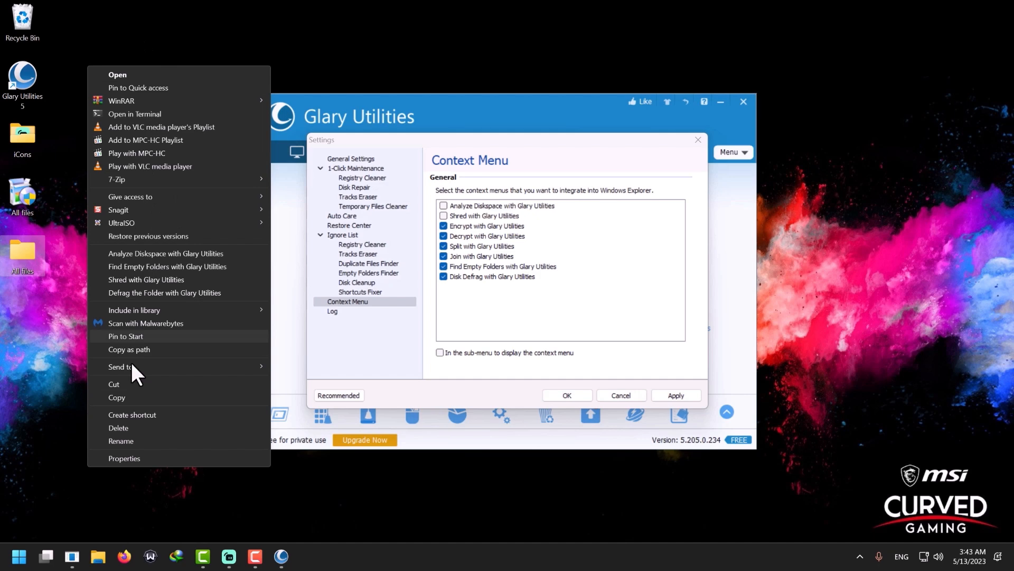
pyautogui.click(472, 299)
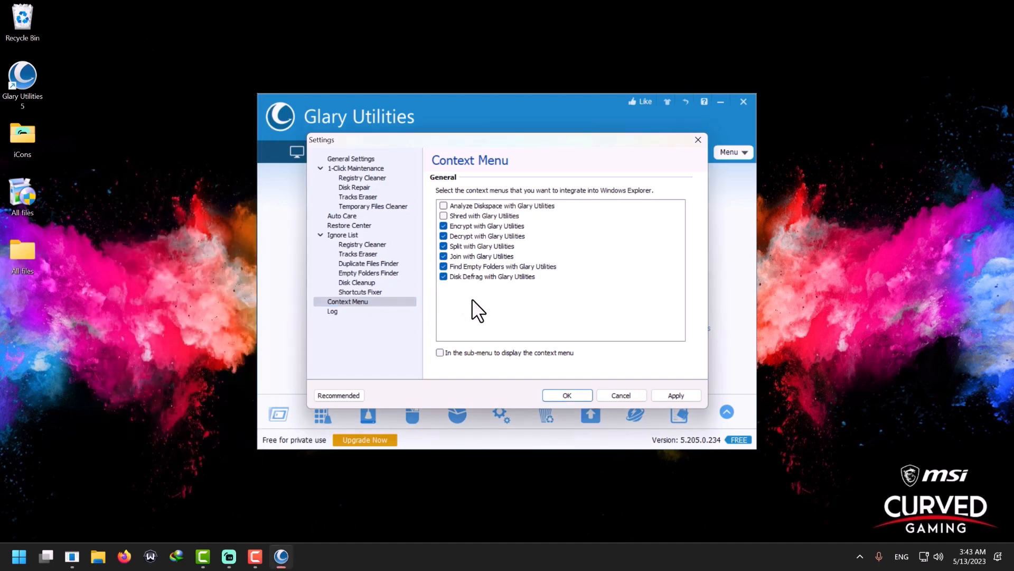
# Turn off the Encrypt, Decrypt, Split, Join, Find Empty Folders and Disk Defrag entries for the Windows Explorer context menu.
pyautogui.press('Down')
pyautogui.press('space')
pyautogui.press('Down')
pyautogui.press('space')
pyautogui.press('Down')
pyautogui.press('space')
pyautogui.press('Down')
pyautogui.press('space')
pyautogui.press('Down')
pyautogui.press('space')
pyautogui.press('Down')
pyautogui.press('space')
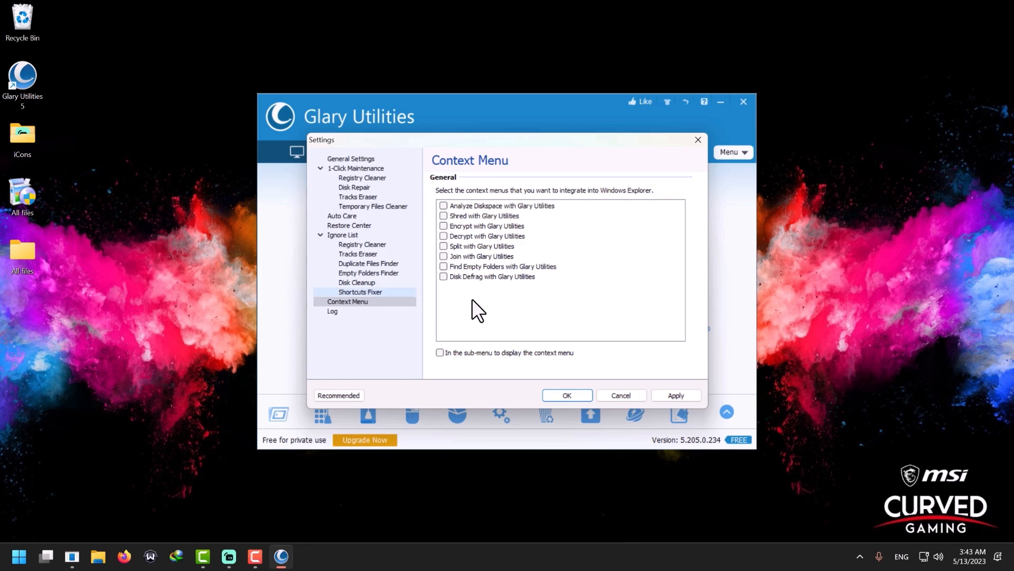
# Go to the Log settings, leave the options as they are, and close the settings with the changes accepted.
pyautogui.press('Down')
pyautogui.press('Up')
pyautogui.press('Down')
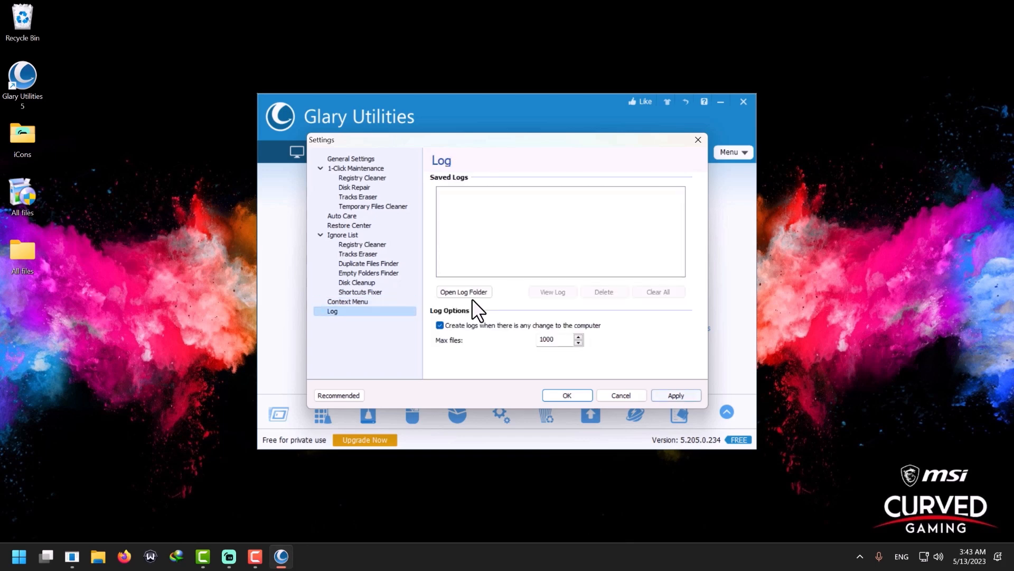
pyautogui.press('Return')
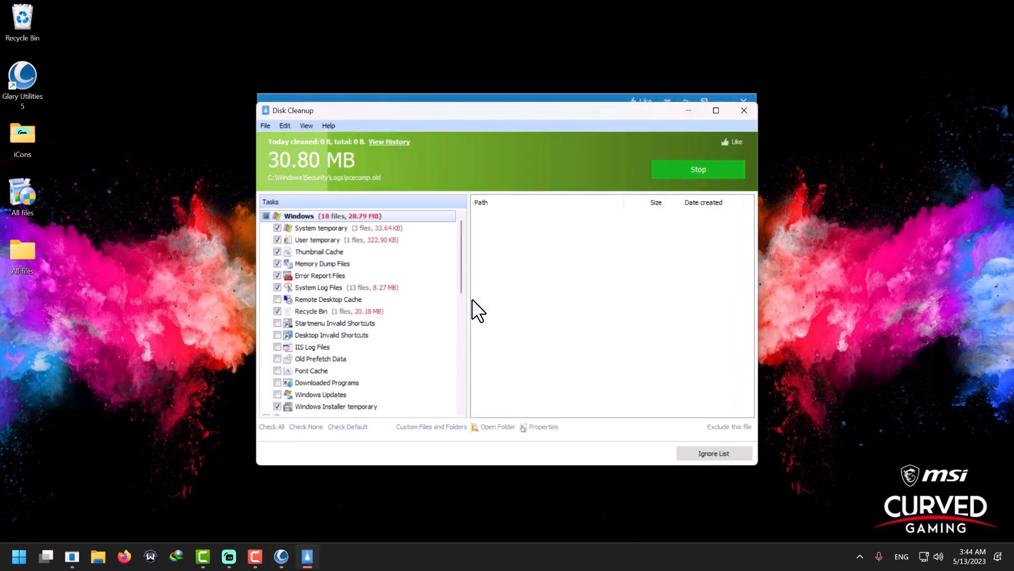
# Exclude Internet Download Manager and Steam from the Applications tasks in Disk Cleanup.
pyautogui.scroll(-6, 472, 299)
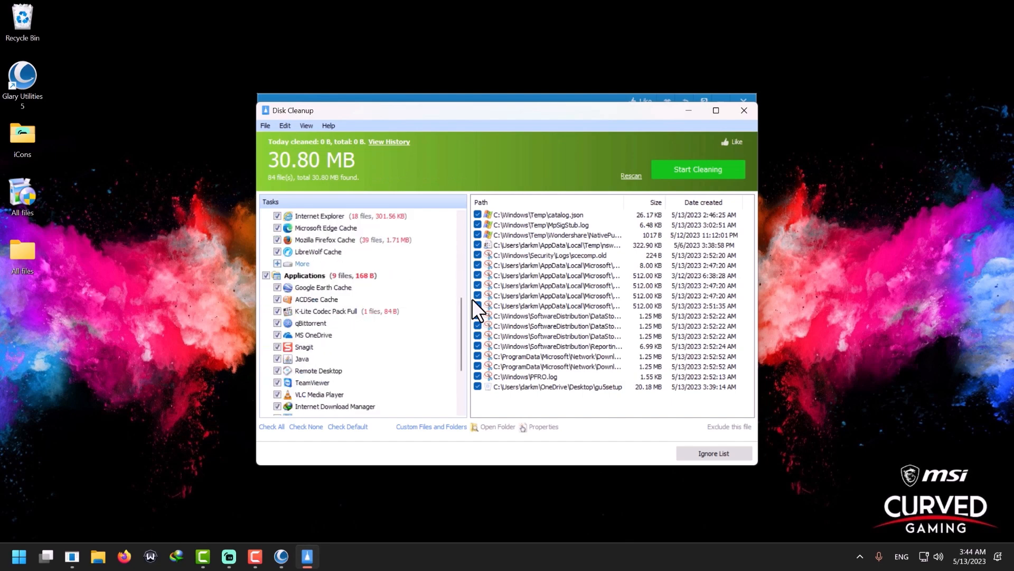
pyautogui.scroll(-1, 471, 299)
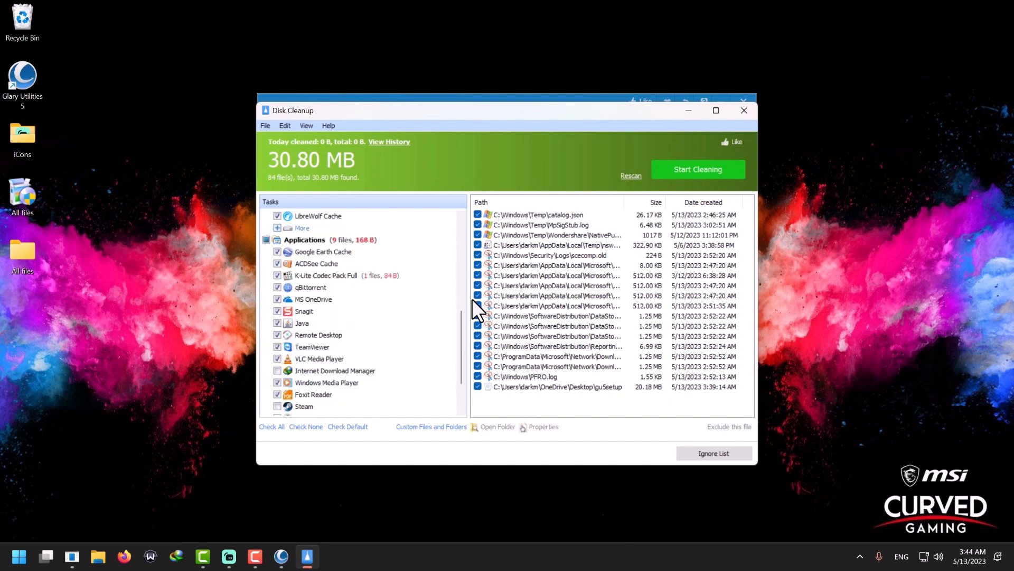
pyautogui.scroll(-2, 471, 299)
pyautogui.scroll(2, 471, 299)
pyautogui.scroll(-1, 472, 299)
pyautogui.scroll(-1, 471, 299)
# Open the iCons desktop folder to look over its shortcuts, and close it again.
pyautogui.scroll(10, 471, 299)
pyautogui.doubleClick(22, 138)
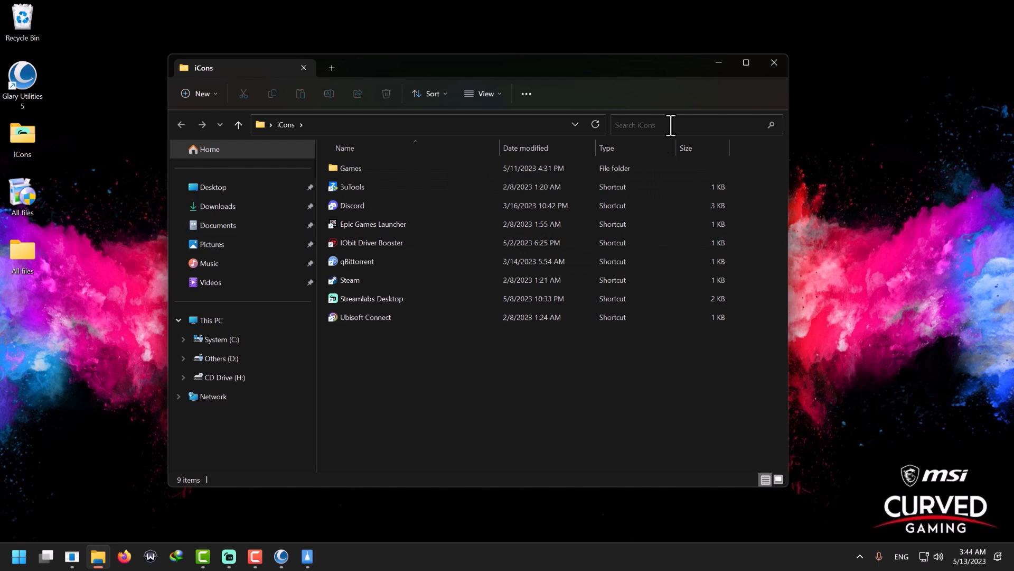
pyautogui.click(774, 62)
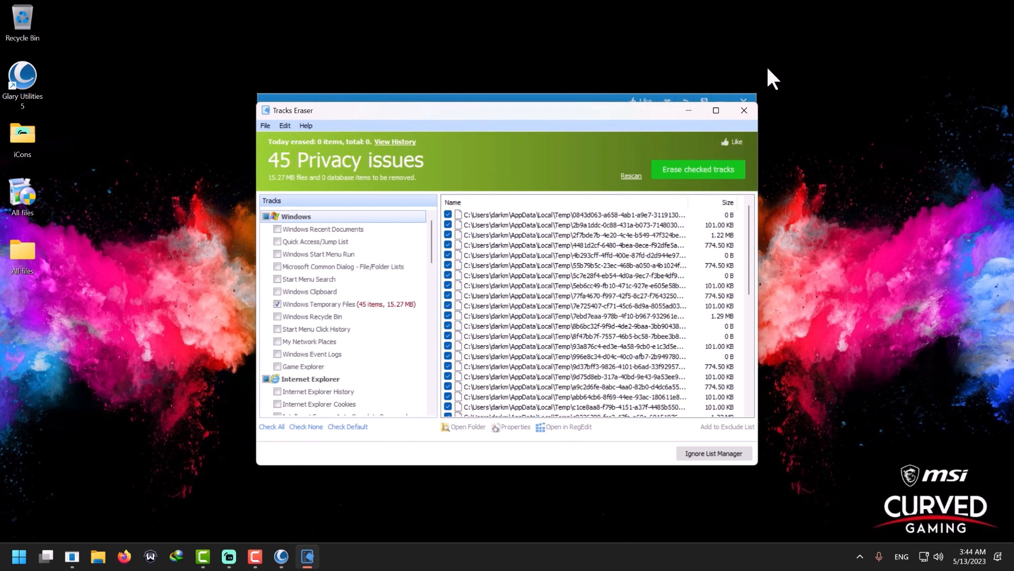
# Include all Windows, Internet Explorer, Plug-ins, Mozilla Firefox, Microsoft Edge and LibreWolf items in the Tracks Eraser selection.
pyautogui.press('space')
pyautogui.press('space')
pyautogui.scroll(-4, 344, 312)
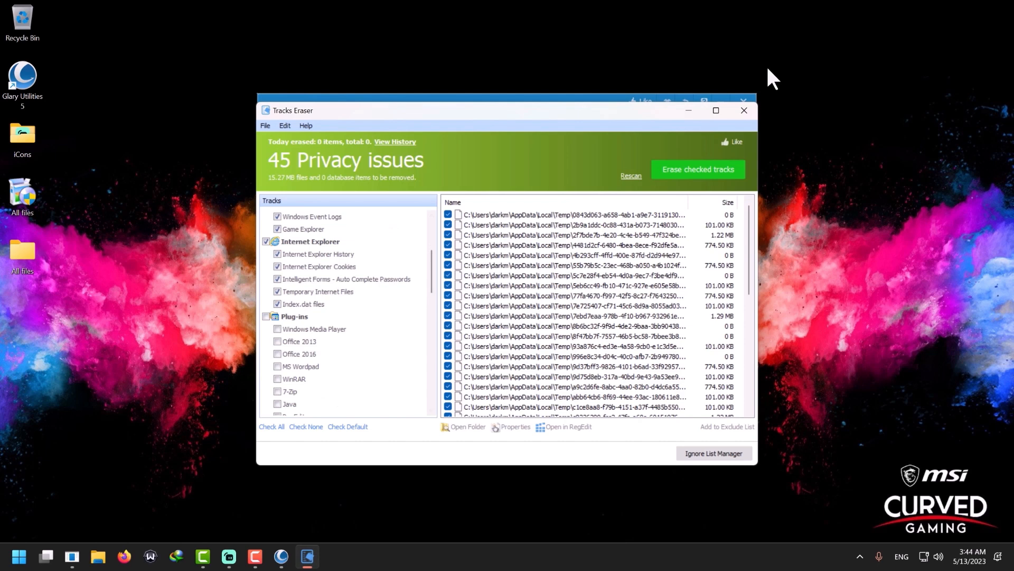
pyautogui.scroll(-8, 343, 311)
pyautogui.click(266, 341)
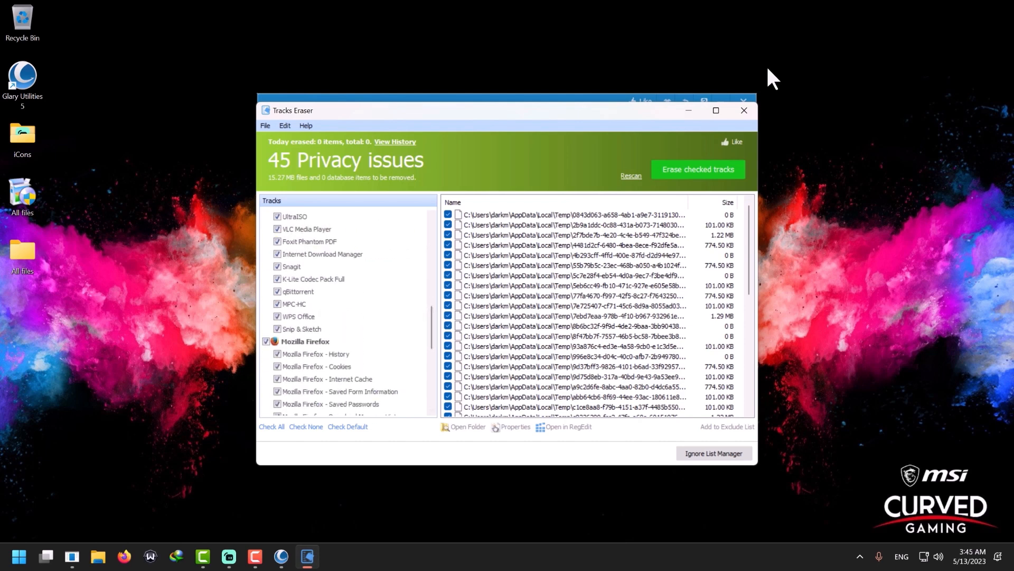
pyautogui.scroll(-5, 343, 311)
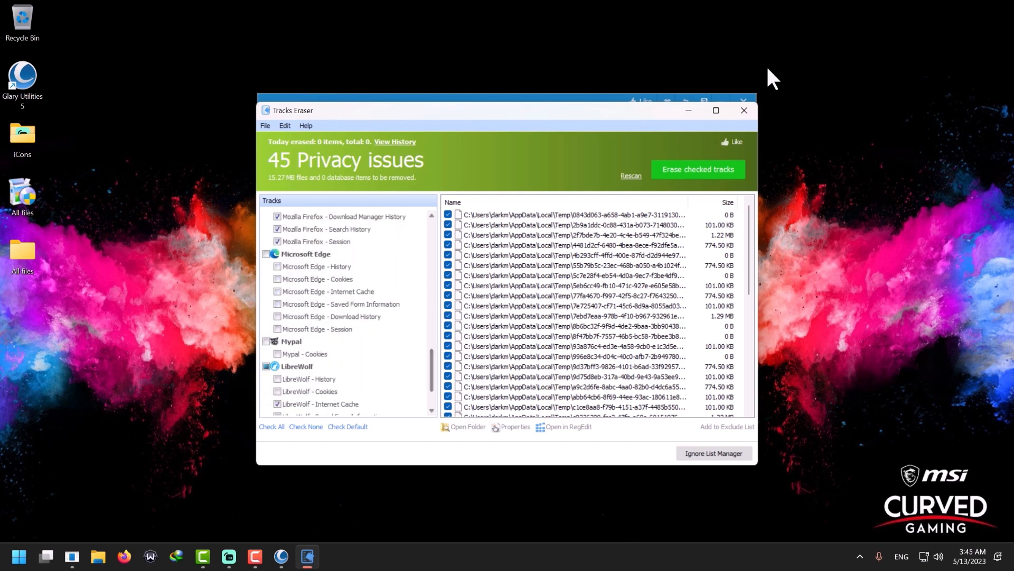
pyautogui.click(266, 366)
pyautogui.moveTo(432, 370); pyautogui.dragTo(431, 241)
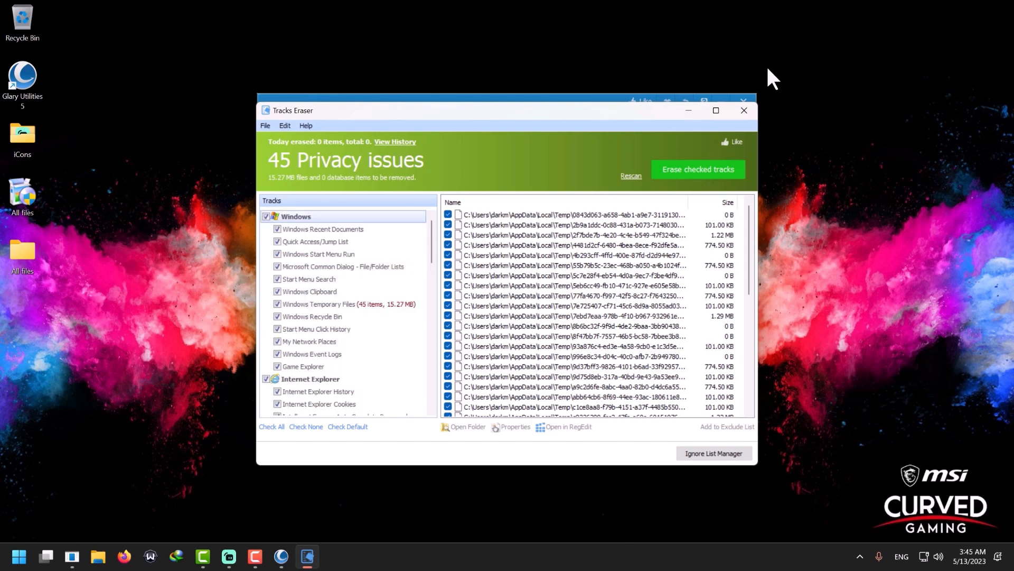
# Exclude Internet Download Manager from the Plug-ins items in Tracks Eraser.
pyautogui.scroll(-4, 769, 70)
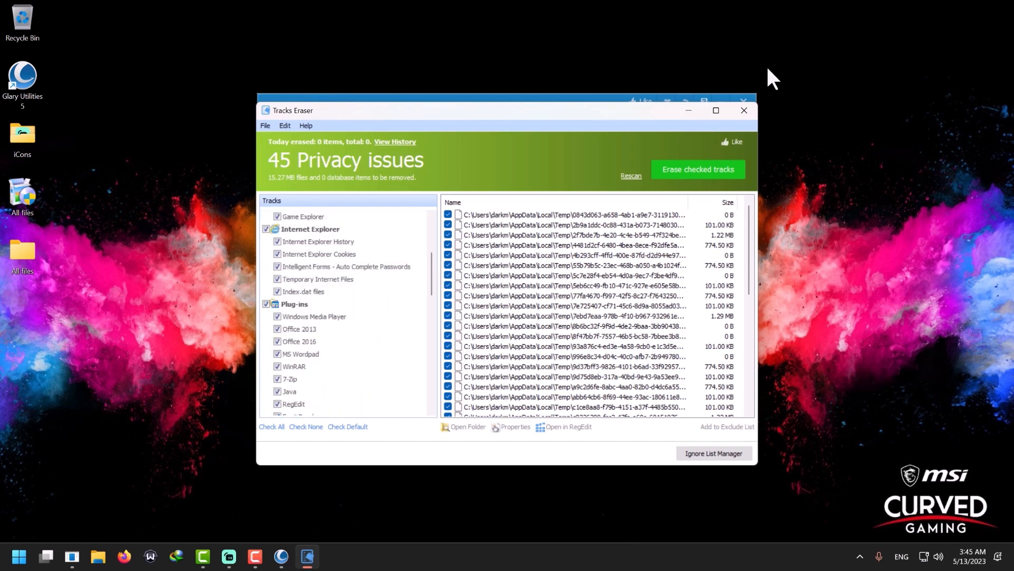
pyautogui.scroll(1, 772, 78)
pyautogui.scroll(-5, 772, 78)
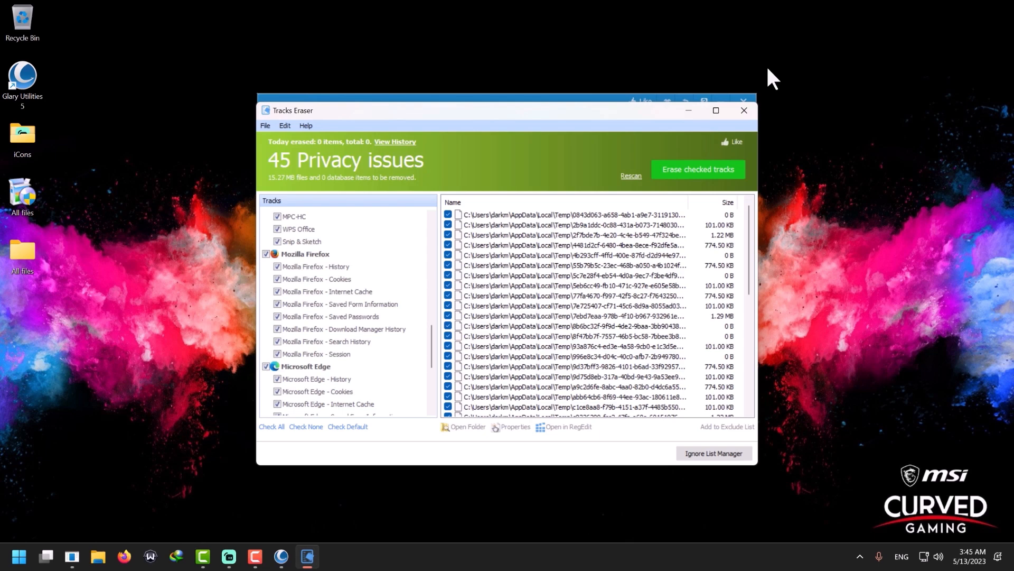
pyautogui.scroll(-5, 768, 69)
pyautogui.scroll(5, 768, 69)
pyautogui.scroll(3, 768, 69)
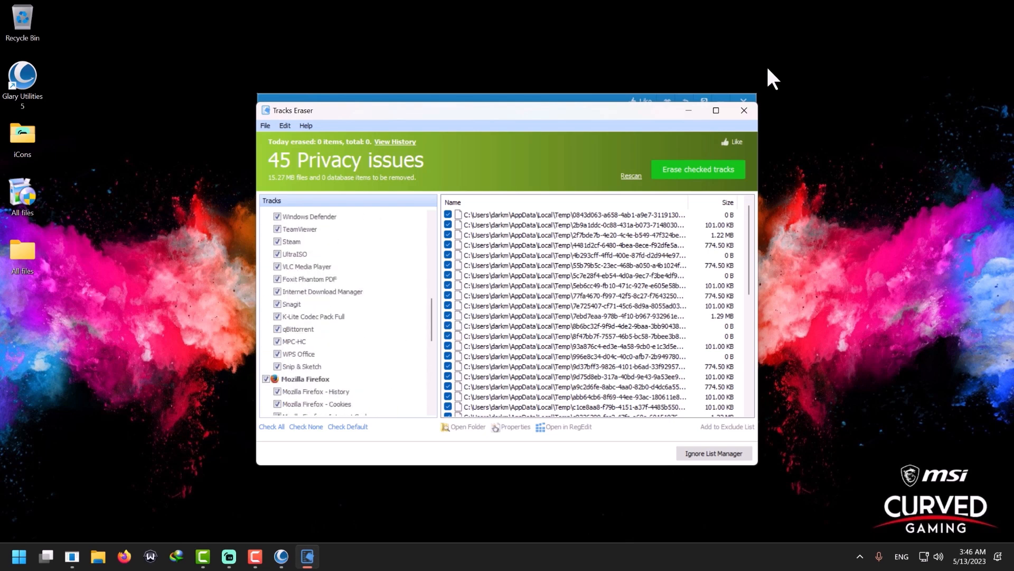
pyautogui.scroll(1, 772, 79)
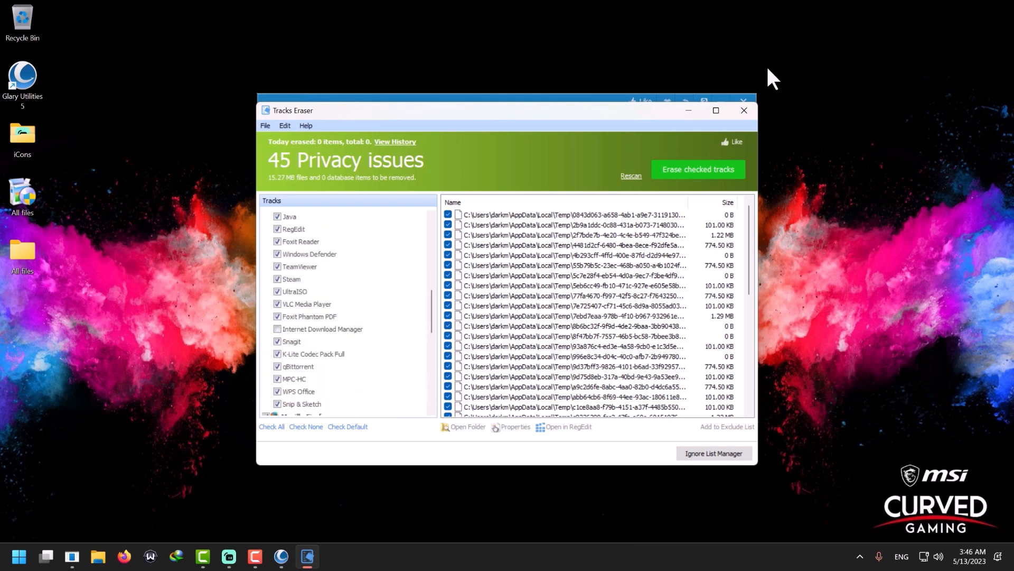
# Rescan for privacy issues with the updated Tracks Eraser selection and move its window off the main Glary Utilities window.
pyautogui.click(292, 279)
pyautogui.scroll(5, 773, 79)
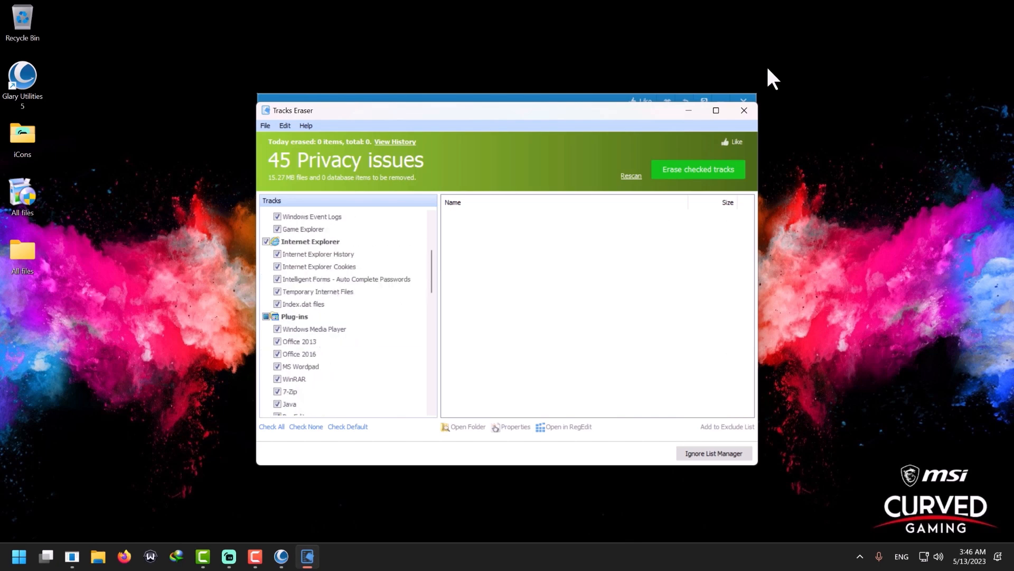
pyautogui.scroll(4, 773, 79)
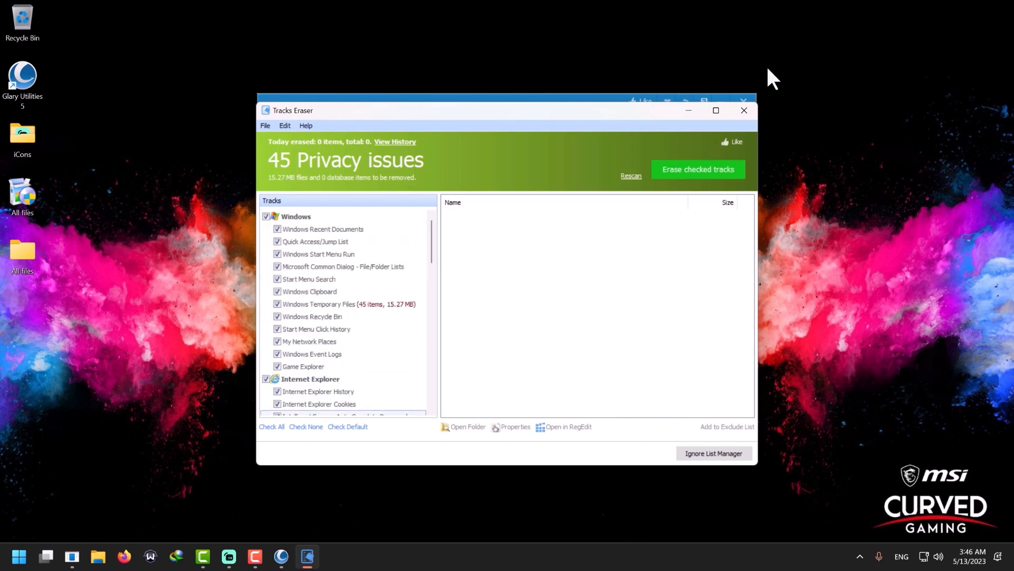
pyautogui.click(296, 216)
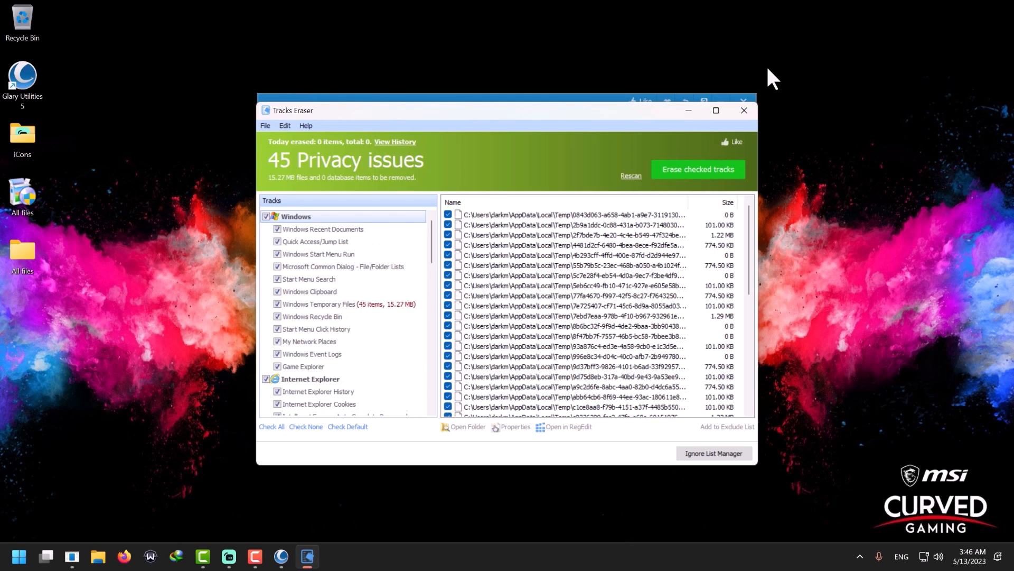
pyautogui.click(632, 176)
pyautogui.moveTo(476, 111); pyautogui.dragTo(369, 140)
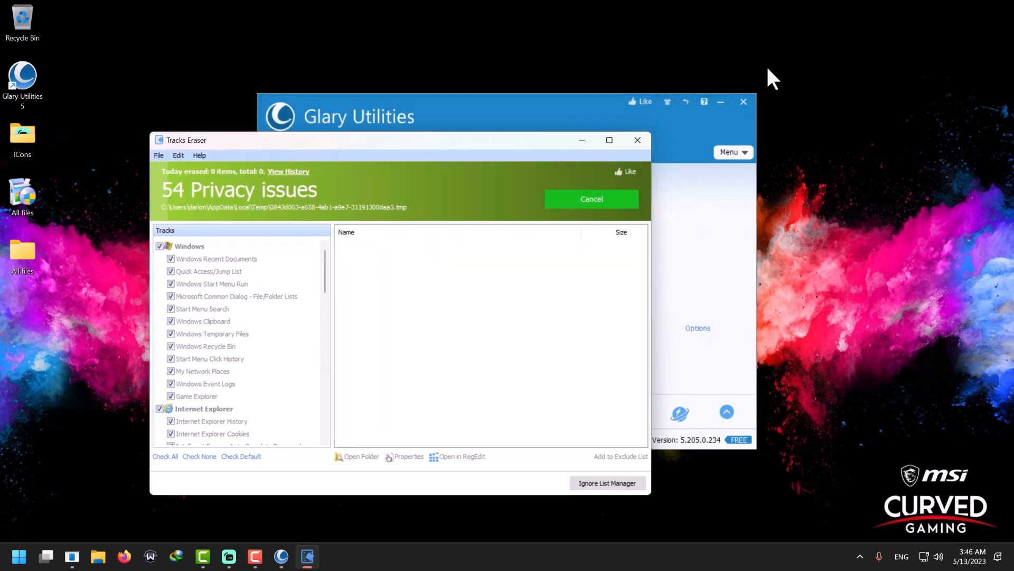
# Try the dark skin and set the Glary Utilities window skin to the light wood texture.
pyautogui.moveTo(529, 114); pyautogui.dragTo(542, 113)
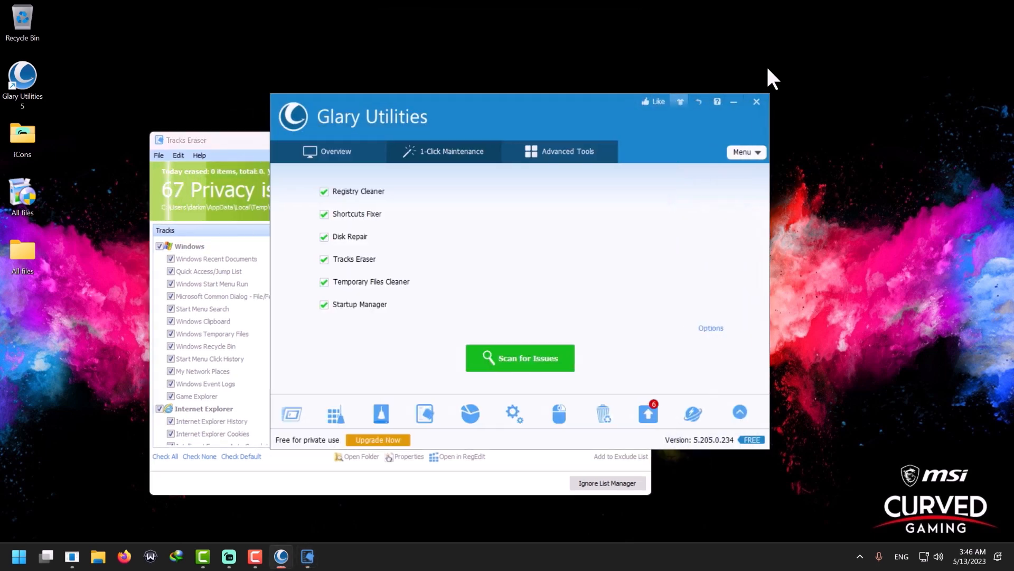
pyautogui.click(681, 102)
pyautogui.click(718, 213)
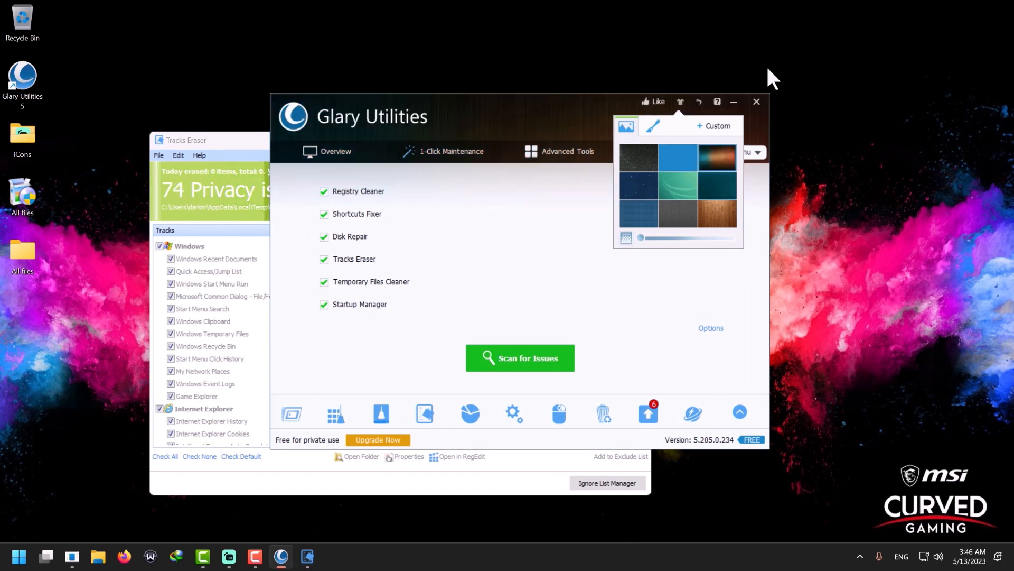
pyautogui.click(639, 158)
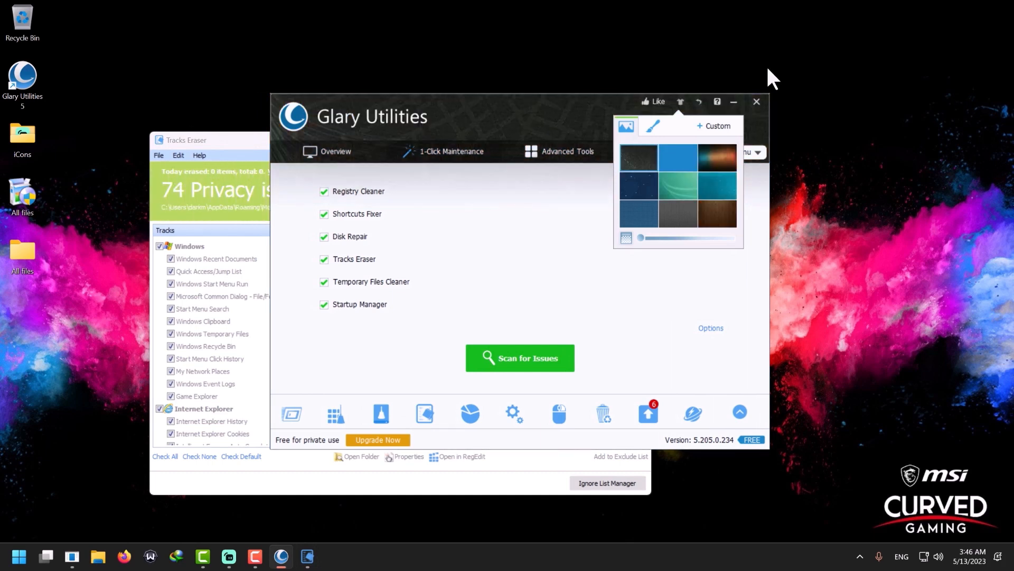
pyautogui.click(717, 214)
pyautogui.click(680, 101)
# Return to Tracks Eraser and cancel the running scan.
pyautogui.click(227, 140)
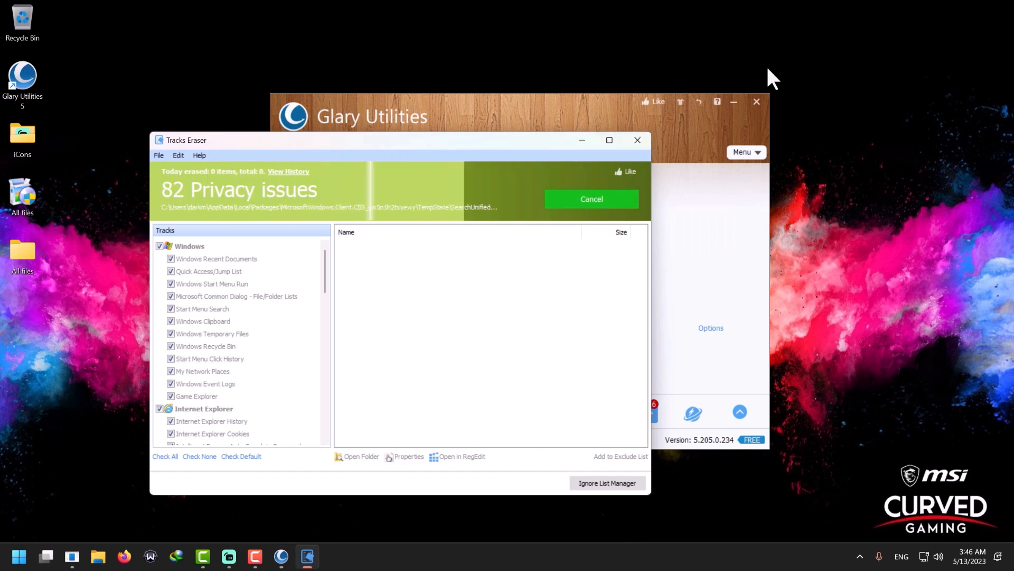
pyautogui.click(592, 200)
pyautogui.click(536, 316)
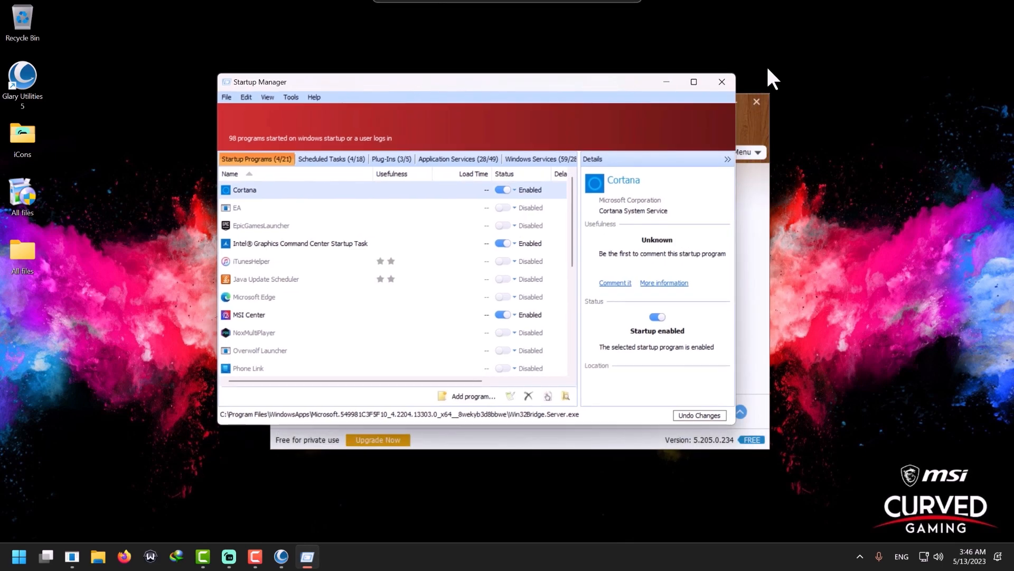
# Disable Cortana in the maximized Startup Manager and sort the startup programs by status, enabled ones first.
pyautogui.doubleClick(449, 81)
pyautogui.click(227, 166)
pyautogui.click(287, 96)
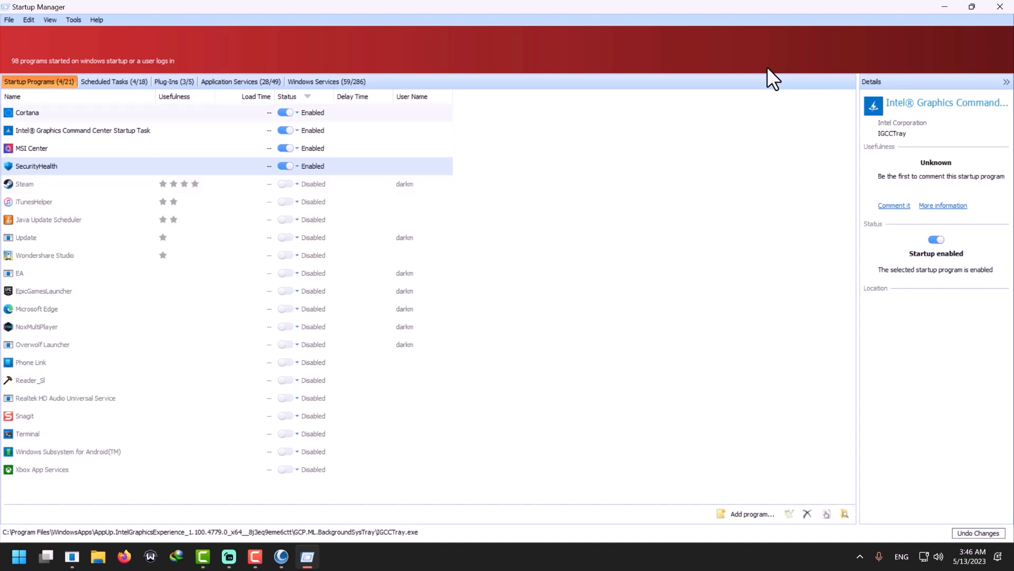
pyautogui.click(286, 112)
pyautogui.click(287, 96)
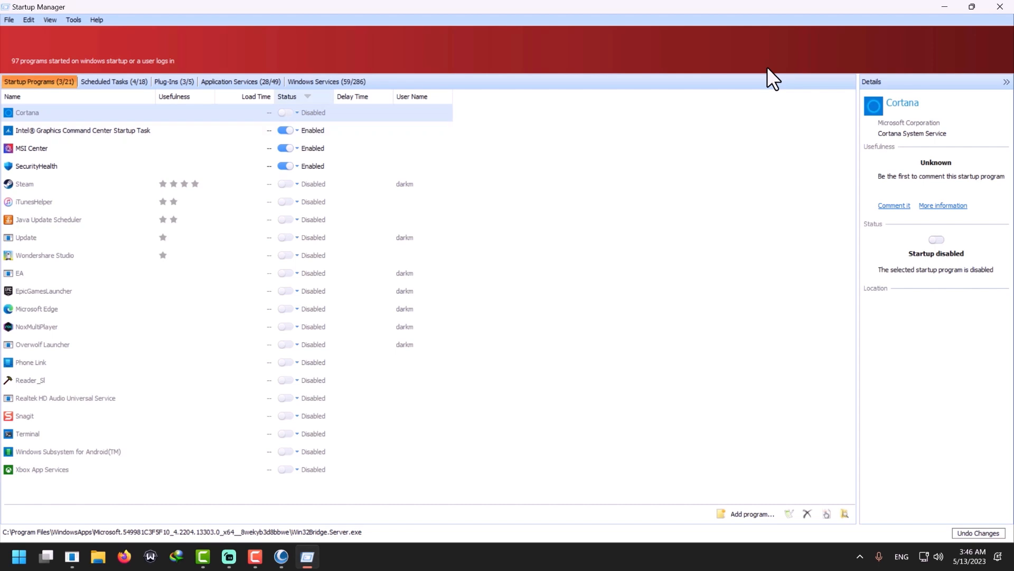
pyautogui.click(287, 97)
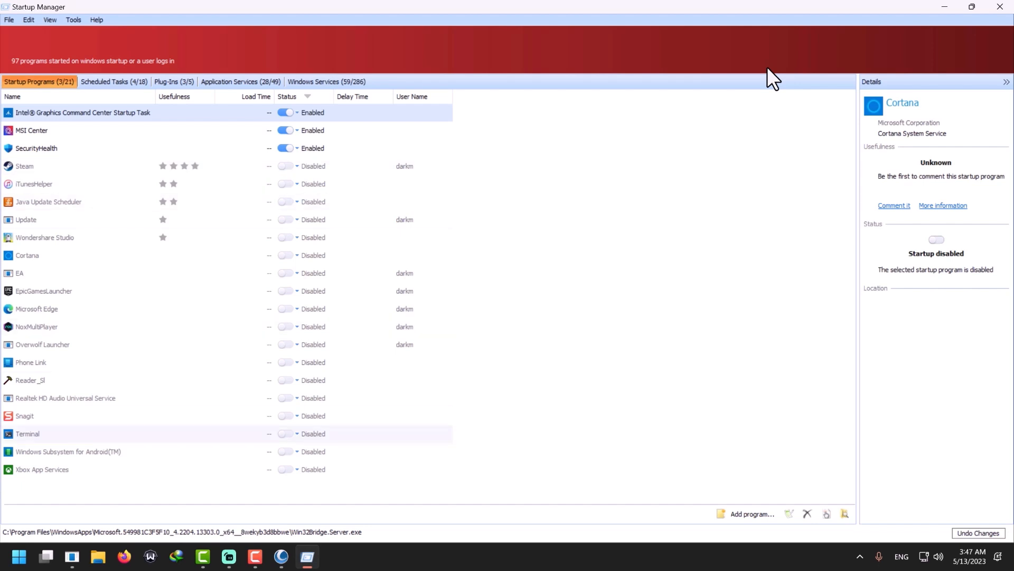
# Switch Startup Manager to the list of scheduled tasks.
pyautogui.click(327, 492)
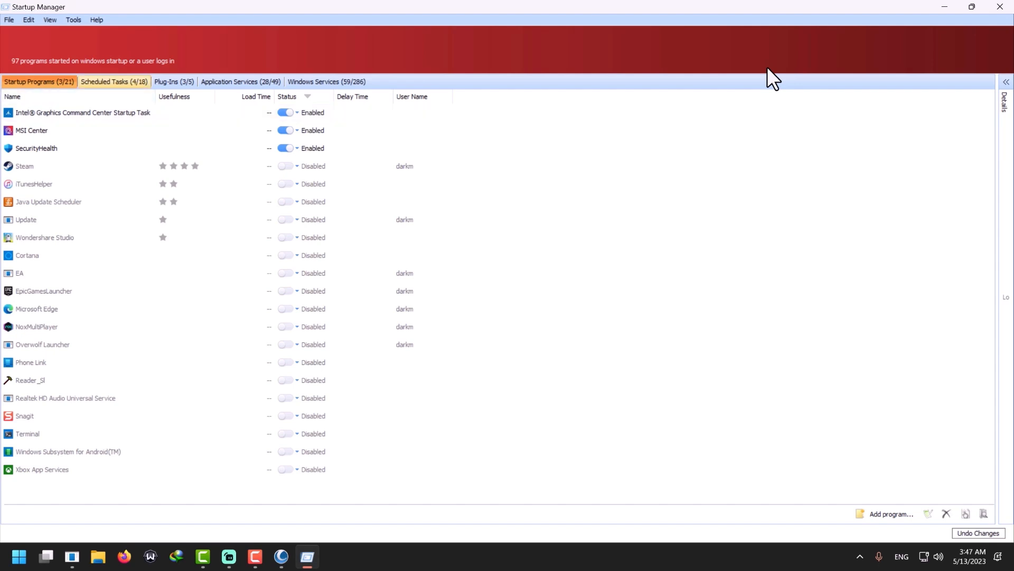
pyautogui.click(114, 82)
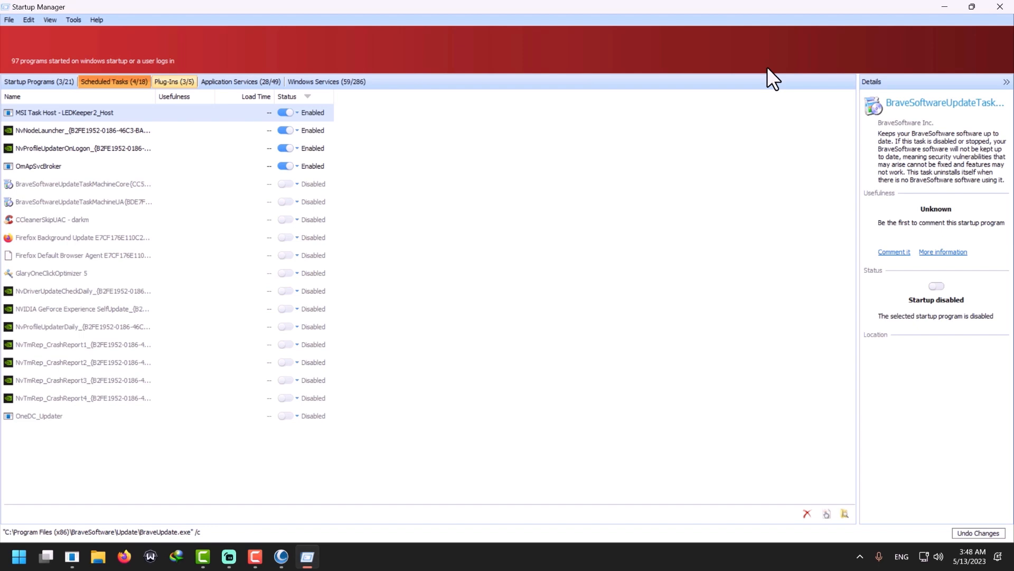
# Sort both the plug-ins and the application services in Startup Manager by status, with enabled entries first.
pyautogui.hotkey('ctrl', 'Tab')
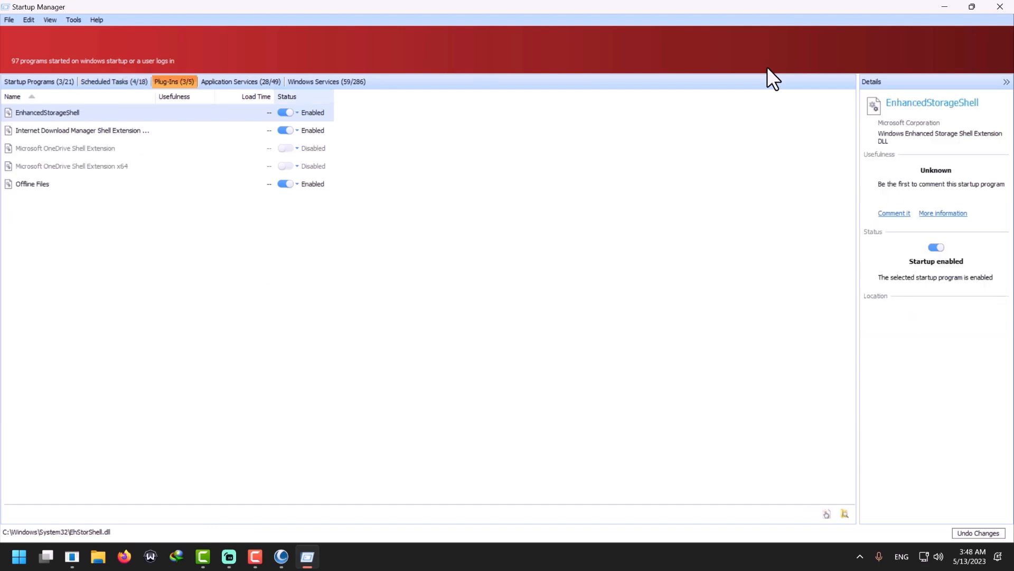
pyautogui.click(302, 97)
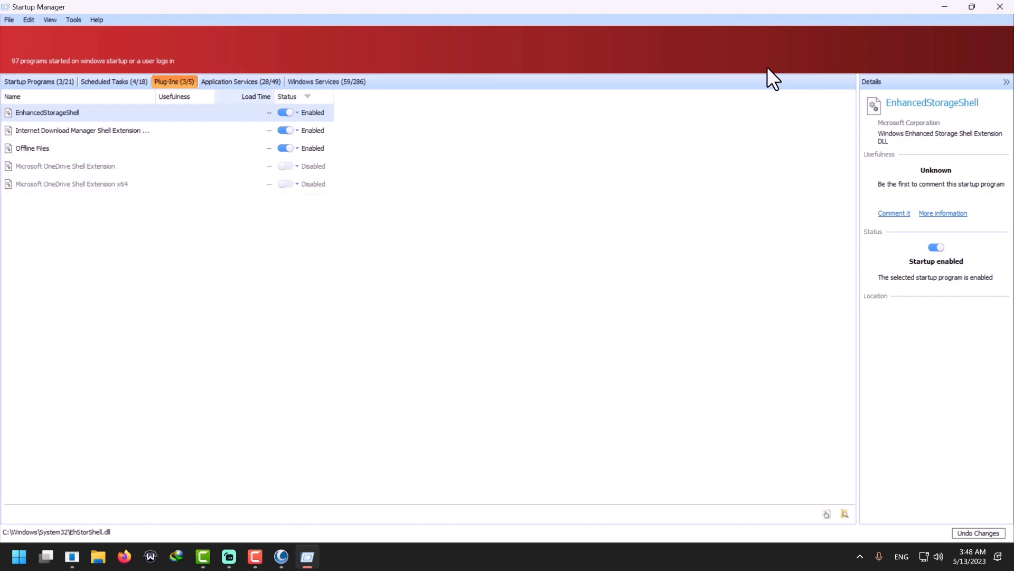
pyautogui.click(240, 81)
pyautogui.click(302, 96)
# Disable Wondershare Native Push Service among the application services.
pyautogui.scroll(-6, 303, 130)
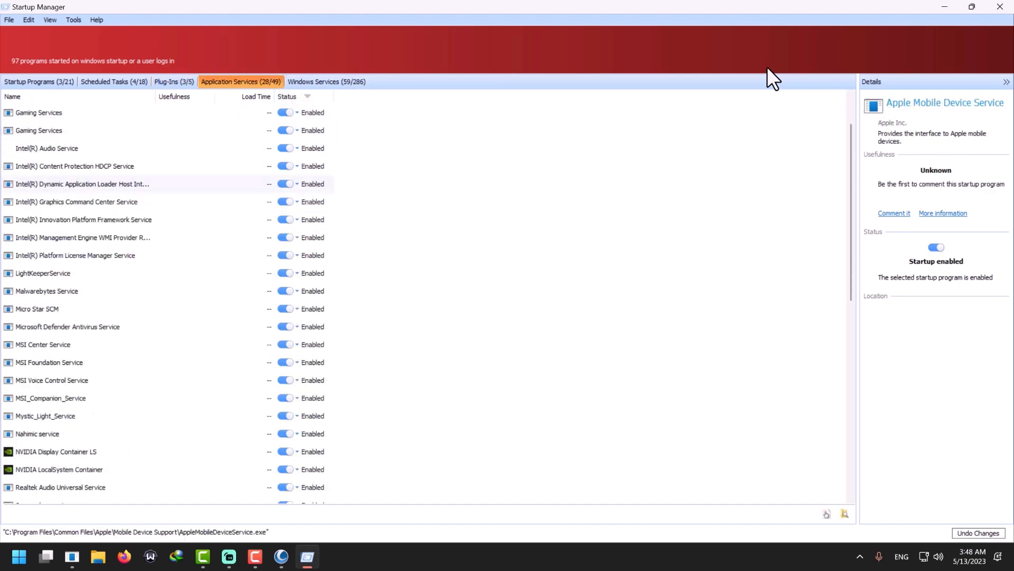
pyautogui.scroll(5, 302, 308)
pyautogui.scroll(-5, 211, 309)
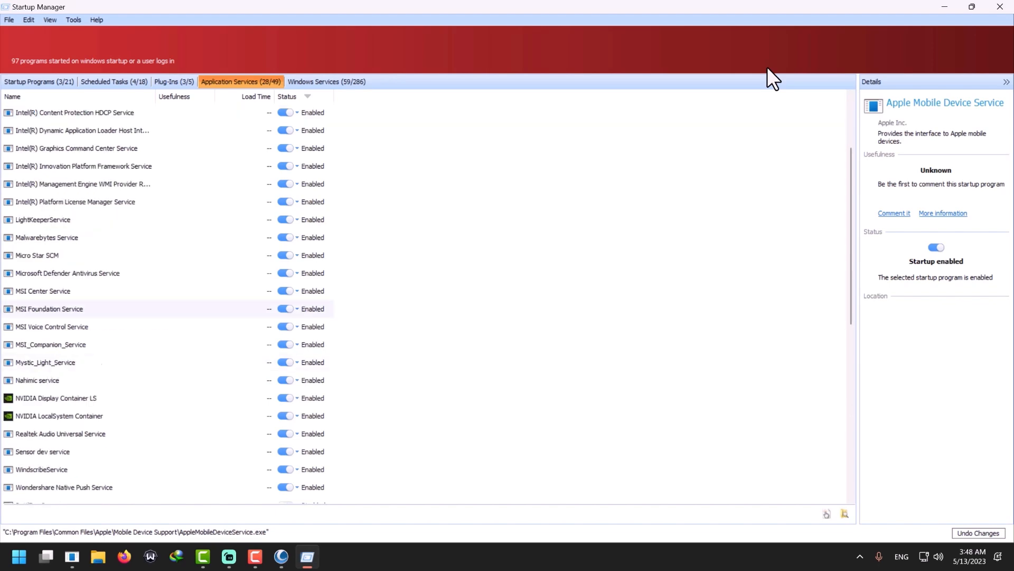
pyautogui.click(211, 273)
pyautogui.click(285, 272)
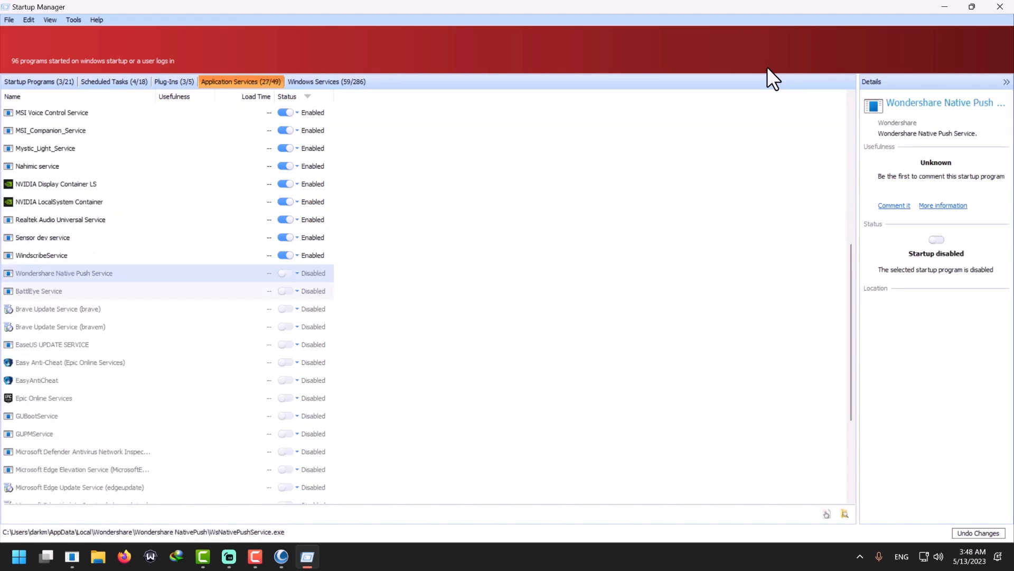
# List the Windows services in Startup Manager and sort them by status, enabled ones first.
pyautogui.scroll(6, 285, 291)
pyautogui.click(326, 82)
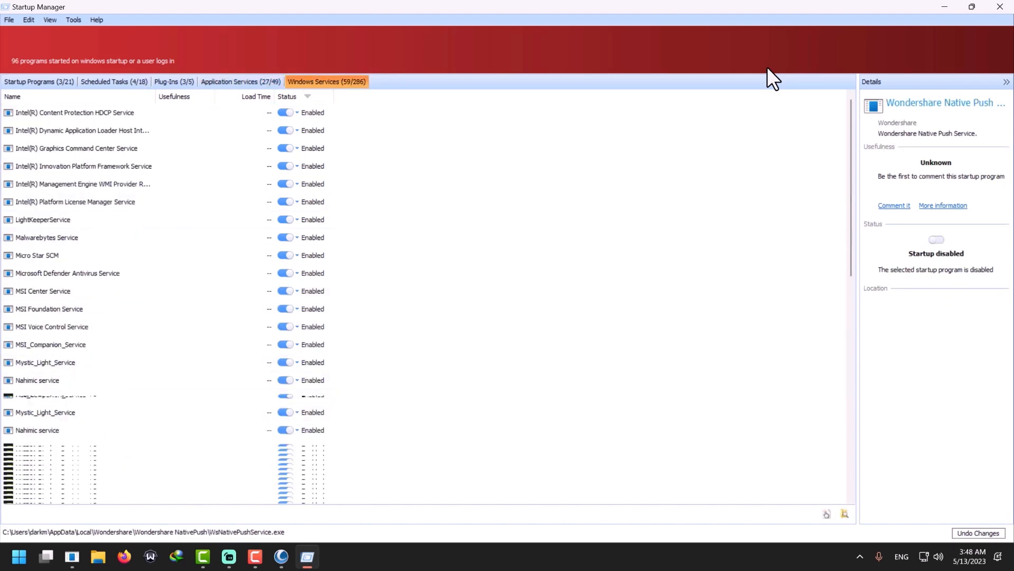
pyautogui.click(295, 97)
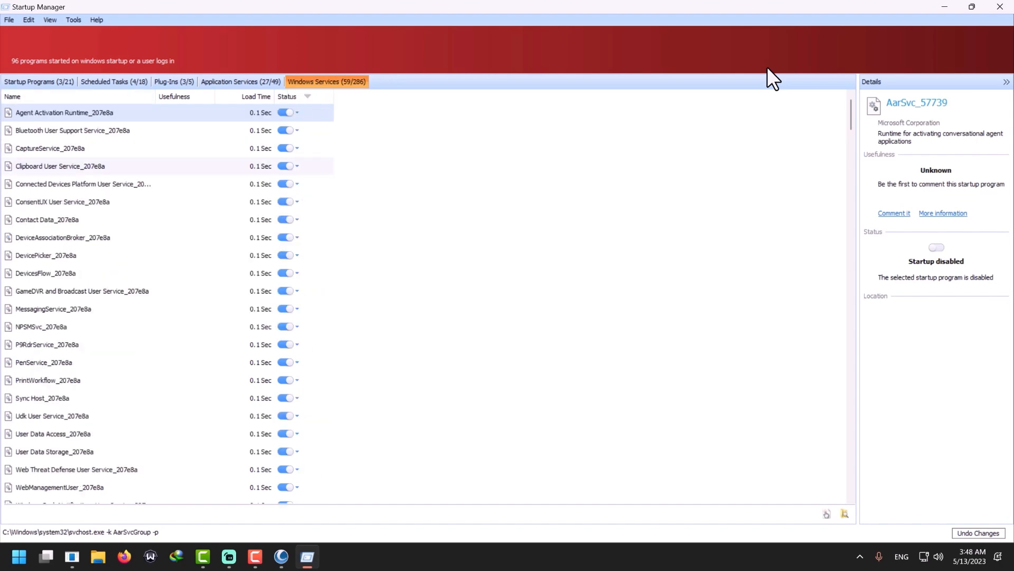
pyautogui.scroll(-2, 159, 265)
# Return to the startup programs list, restore the Startup Manager window to its smaller size and close it.
pyautogui.click(39, 82)
pyautogui.click(972, 7)
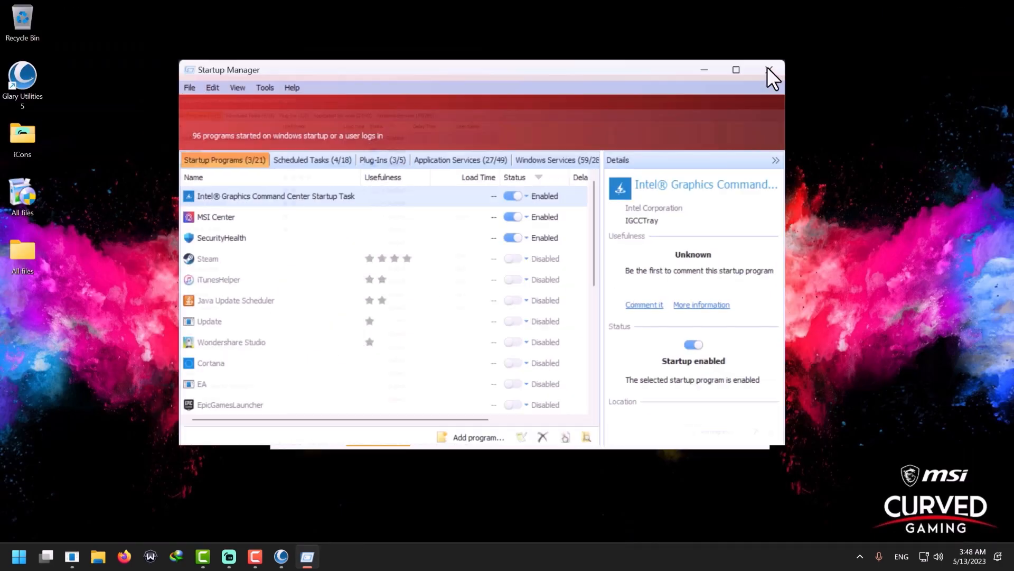
pyautogui.click(721, 82)
# Try to turn on automatic maintenance in the Glary Utilities overview and close the license activation dialog without activating.
pyautogui.moveTo(502, 114)
pyautogui.mouseDown()
pyautogui.moveTo(437, 89)
pyautogui.moveTo(469, 89)
pyautogui.mouseUp()
pyautogui.click(310, 127)
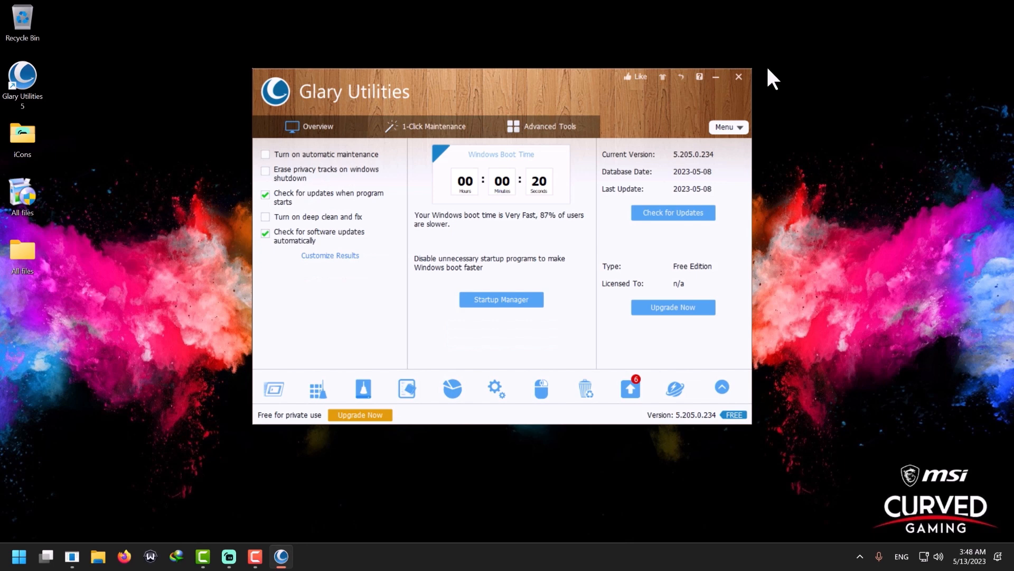
pyautogui.click(266, 155)
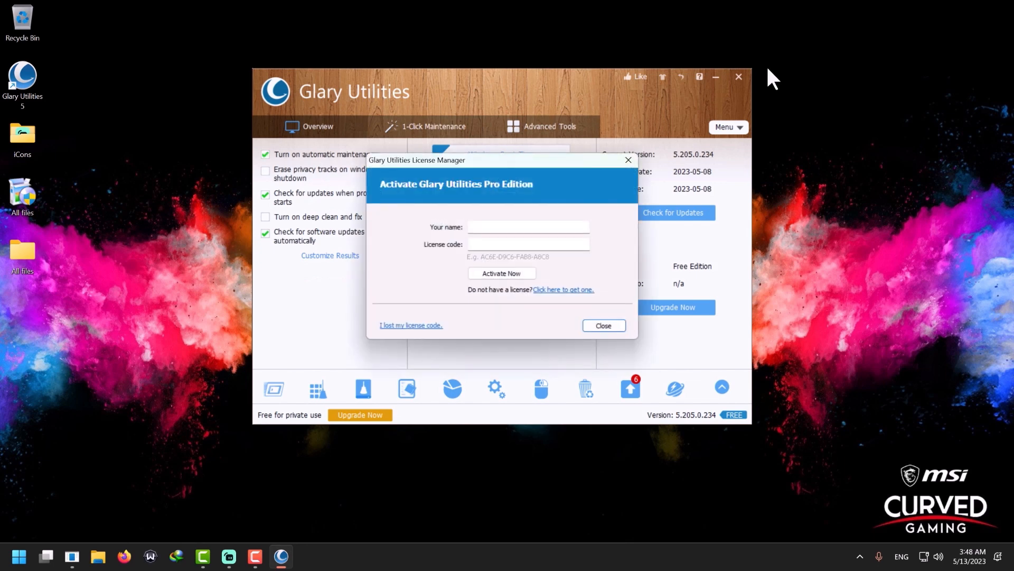
pyautogui.click(529, 227)
pyautogui.moveTo(502, 160); pyautogui.dragTo(400, 162)
pyautogui.press('Tab')
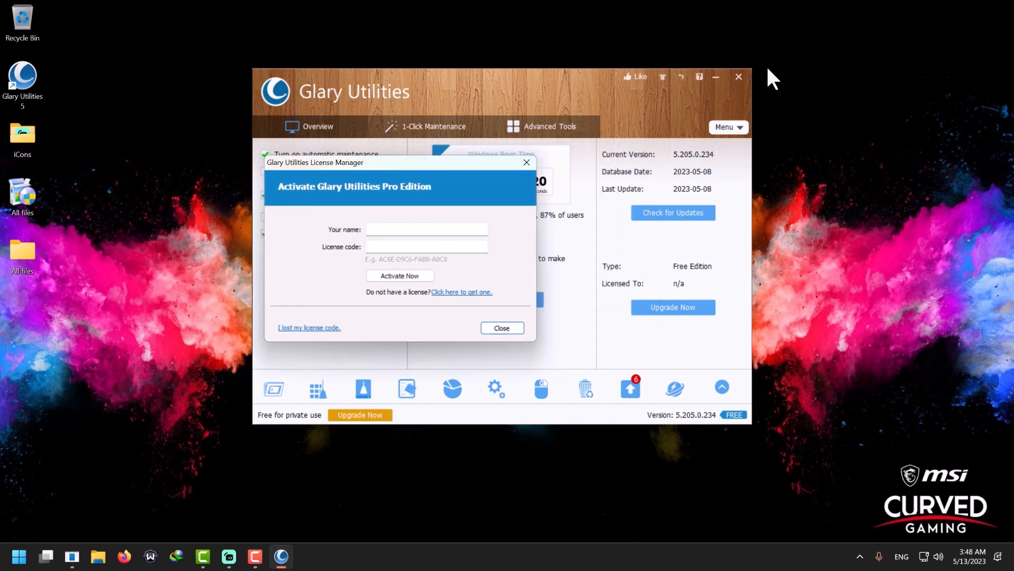
pyautogui.moveTo(400, 162); pyautogui.dragTo(430, 187)
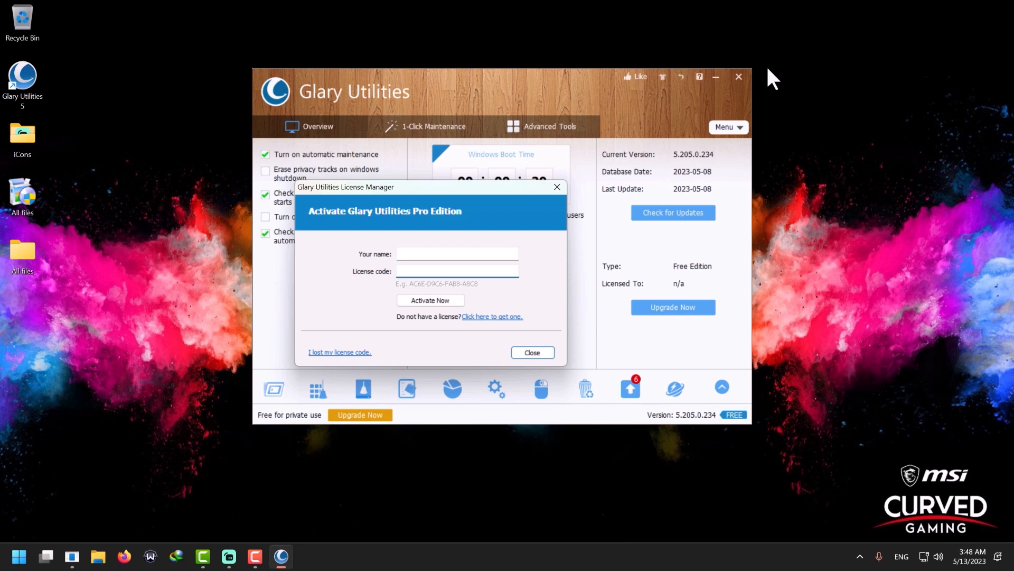
pyautogui.press('Escape')
# Start the 1-Click Maintenance scan for issues with all six cleaning modules and automatic repair selected.
pyautogui.hotkey('ctrl', 'Tab')
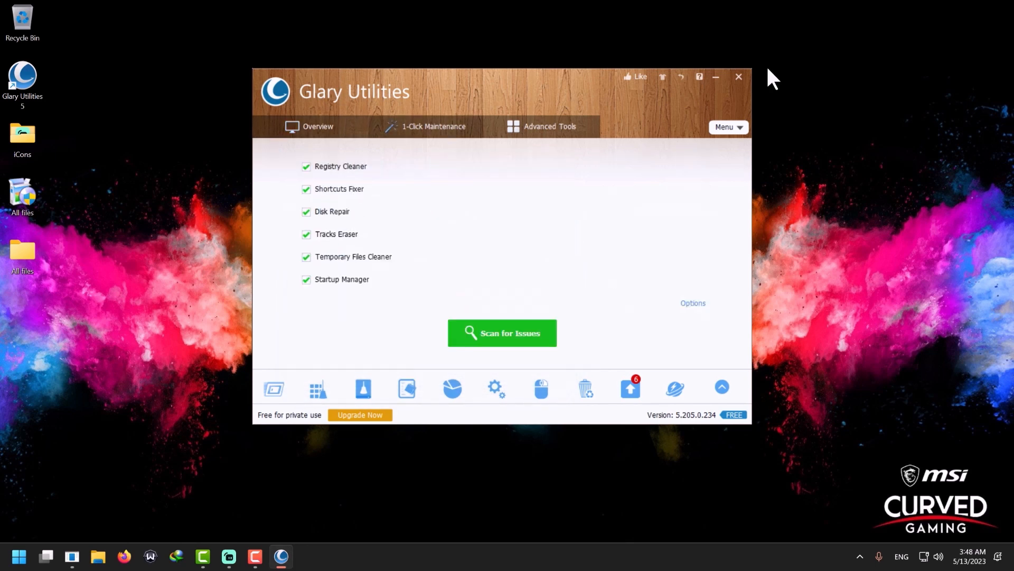
pyautogui.moveTo(502, 84); pyautogui.dragTo(459, 85)
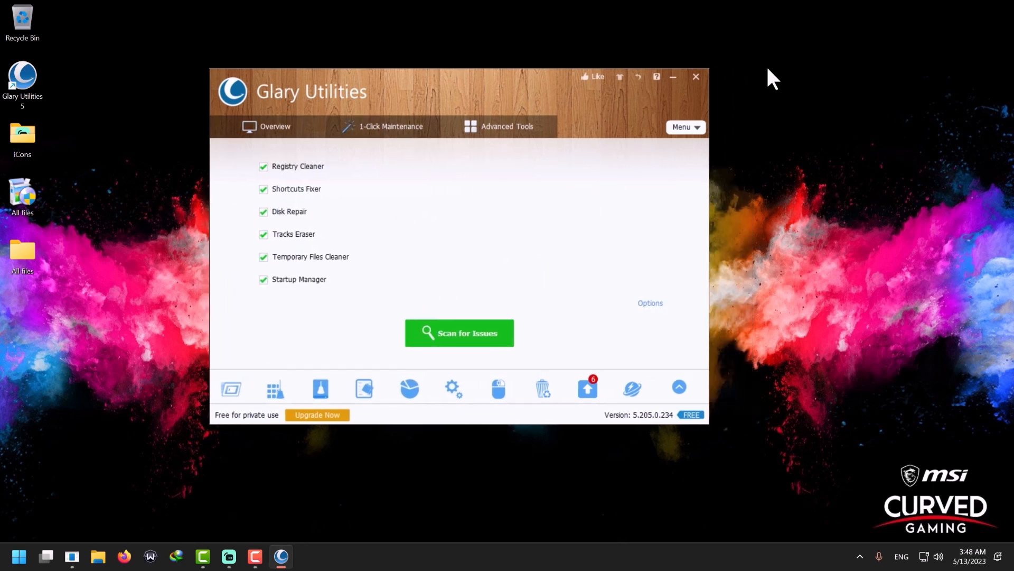
pyautogui.click(459, 333)
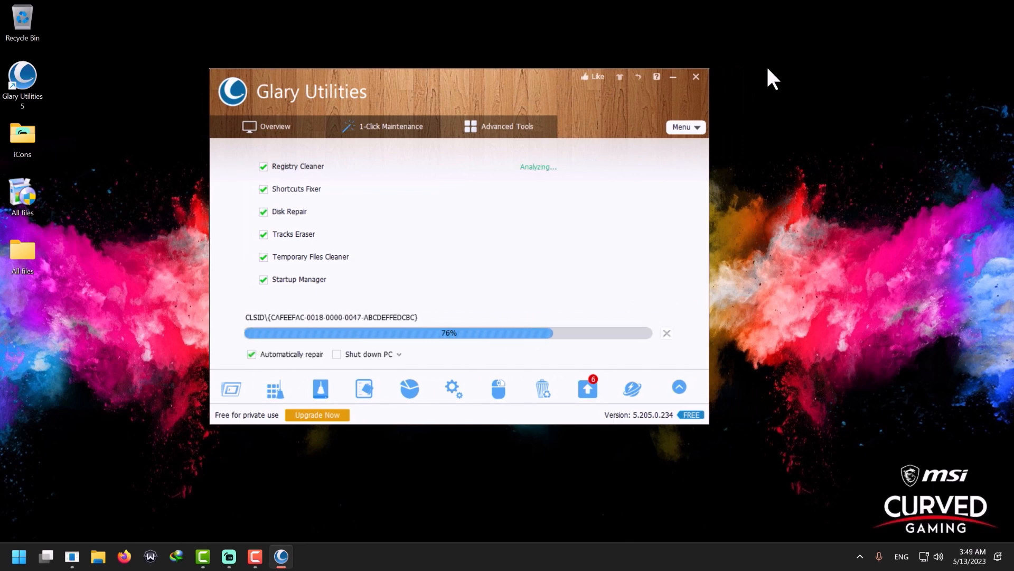
pyautogui.moveTo(459, 87); pyautogui.dragTo(497, 92)
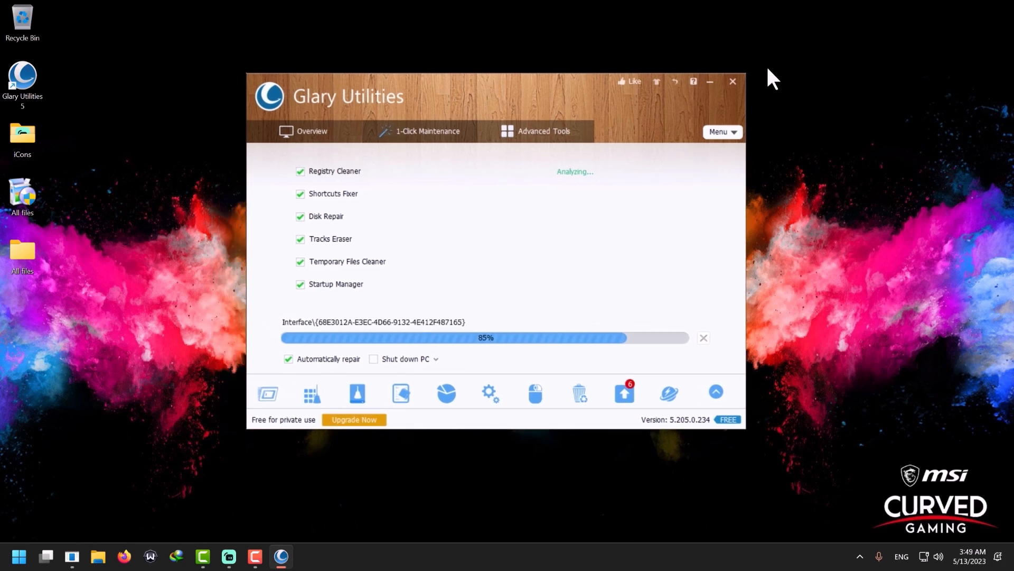
# Launch the All files installer from the desktop and move the All files folder to the Recycle Bin.
pyautogui.click(219, 170)
pyautogui.doubleClick(34, 192)
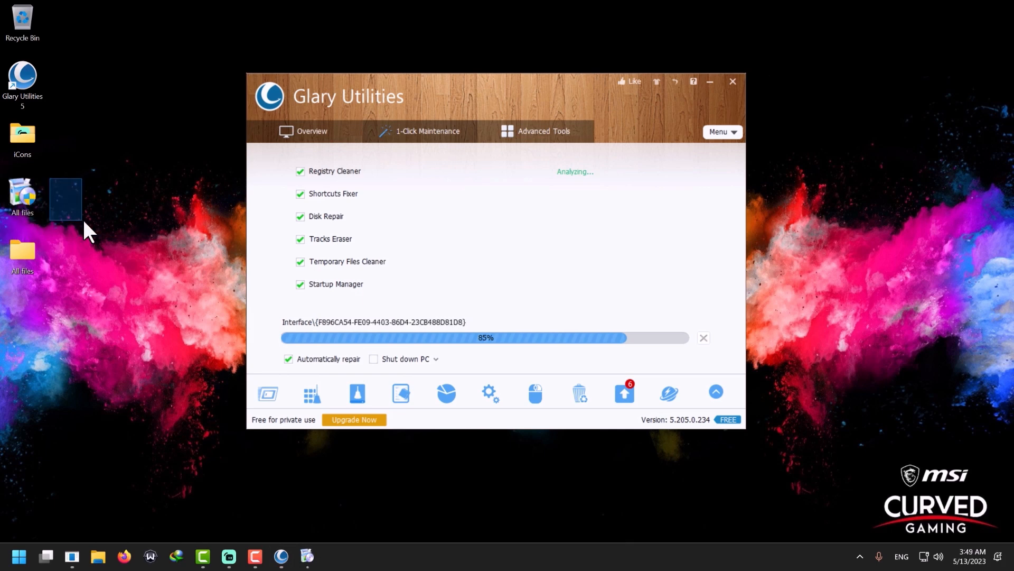
pyautogui.moveTo(38, 254); pyautogui.dragTo(34, 28)
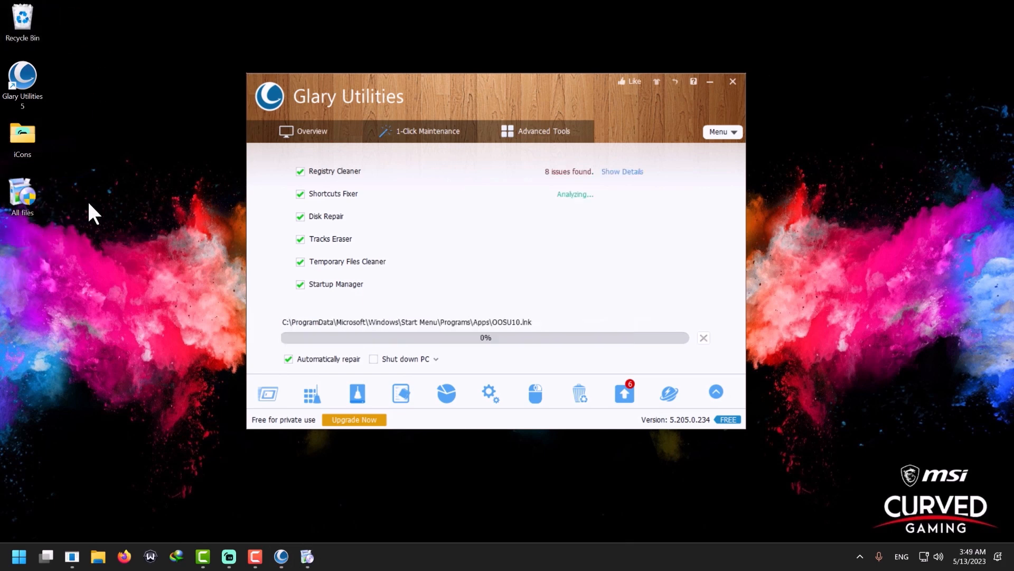
# Minimize Glary Utilities and install CCleaner v6.11 with the desktop shortcut and both Recycle Bin context menu options.
pyautogui.moveTo(412, 106); pyautogui.dragTo(385, 145)
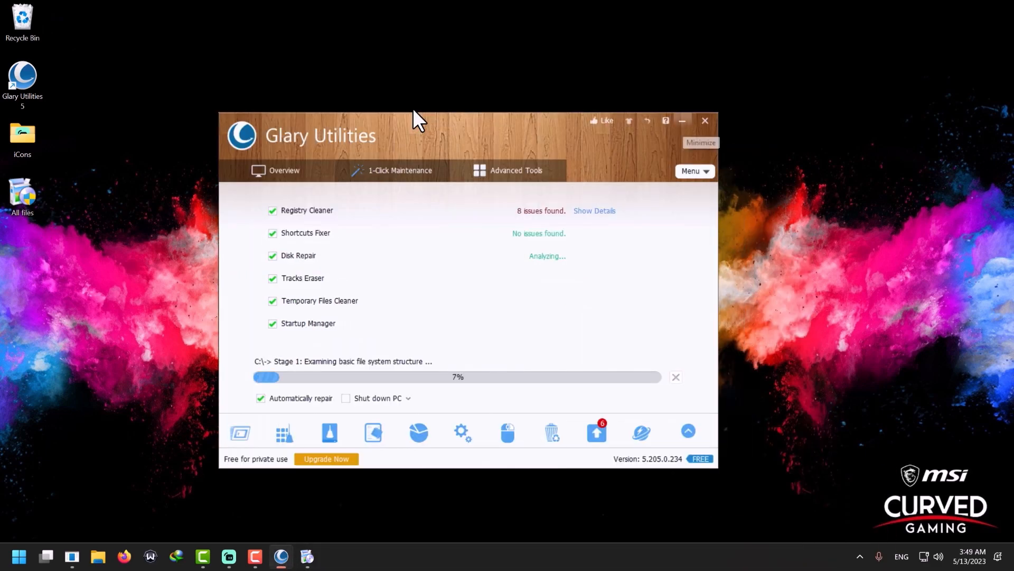
pyautogui.click(683, 121)
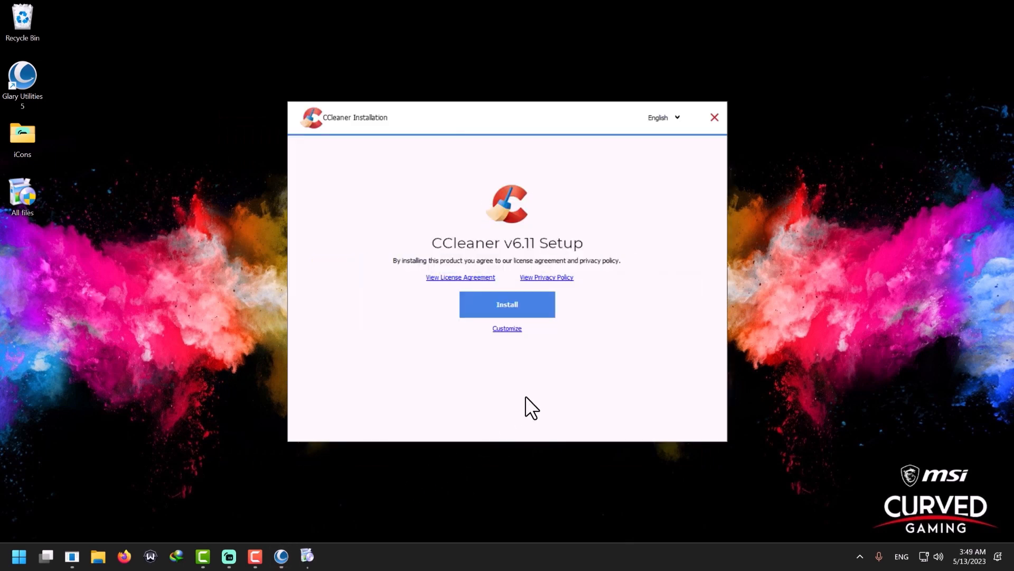
pyautogui.click(498, 330)
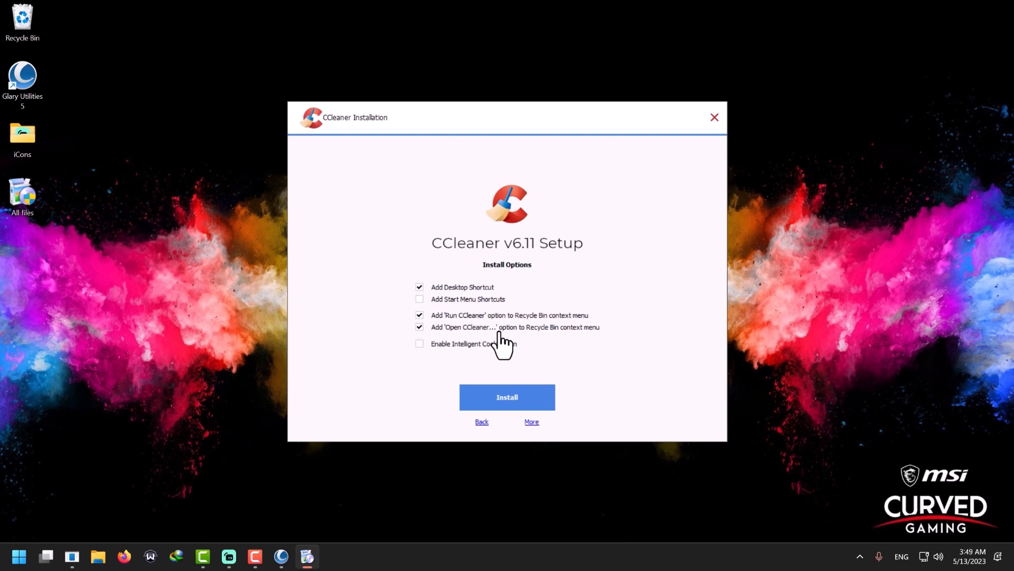
pyautogui.moveTo(161, 158); pyautogui.dragTo(108, 341)
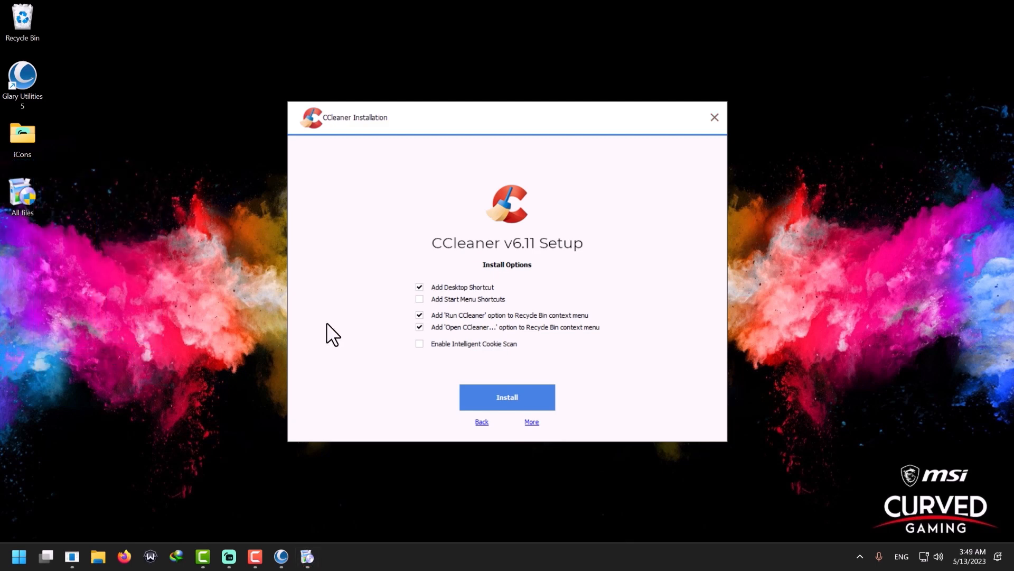
pyautogui.click(437, 283)
pyautogui.click(436, 283)
pyautogui.press('Return')
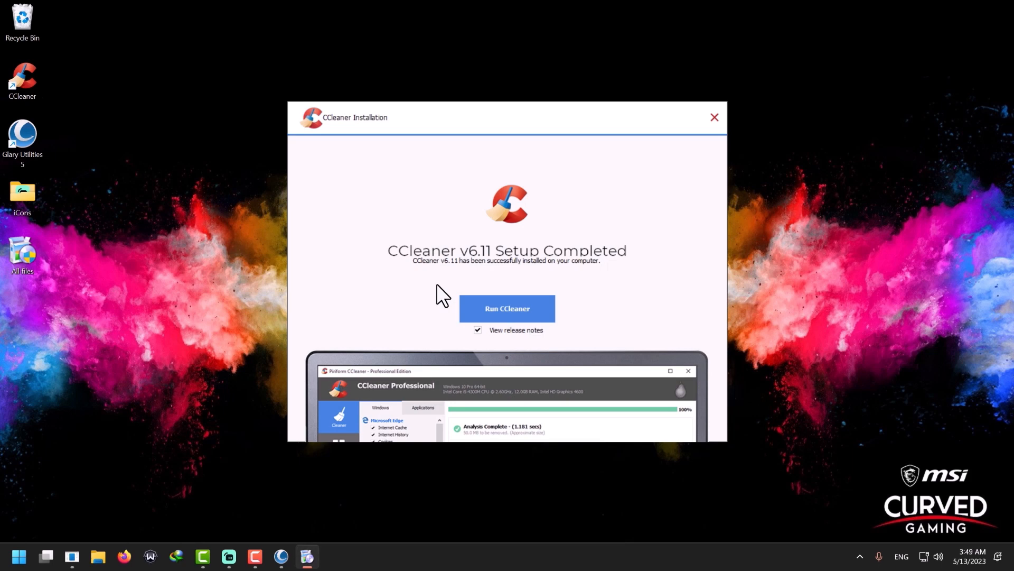
# Run CCleaner without viewing the release notes and move its installer from the desktop to the Recycle Bin.
pyautogui.click(477, 330)
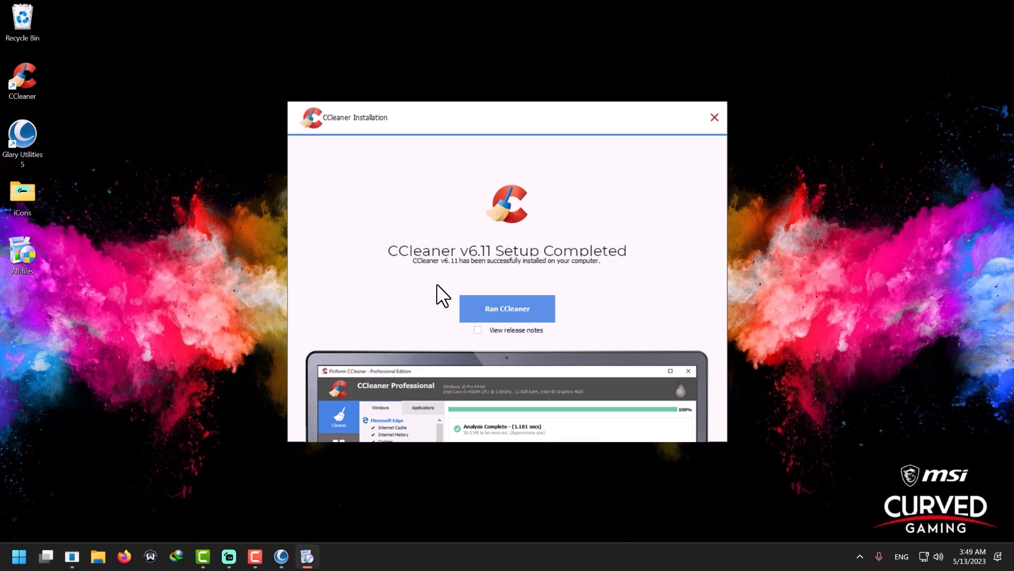
pyautogui.click(507, 309)
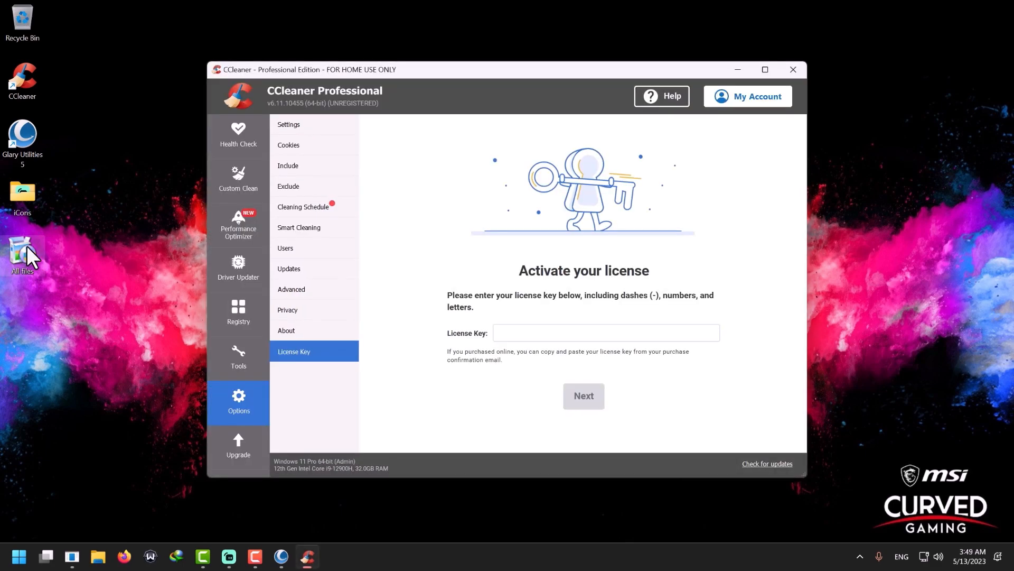
pyautogui.moveTo(28, 250); pyautogui.dragTo(21, 19)
pyautogui.click(317, 69)
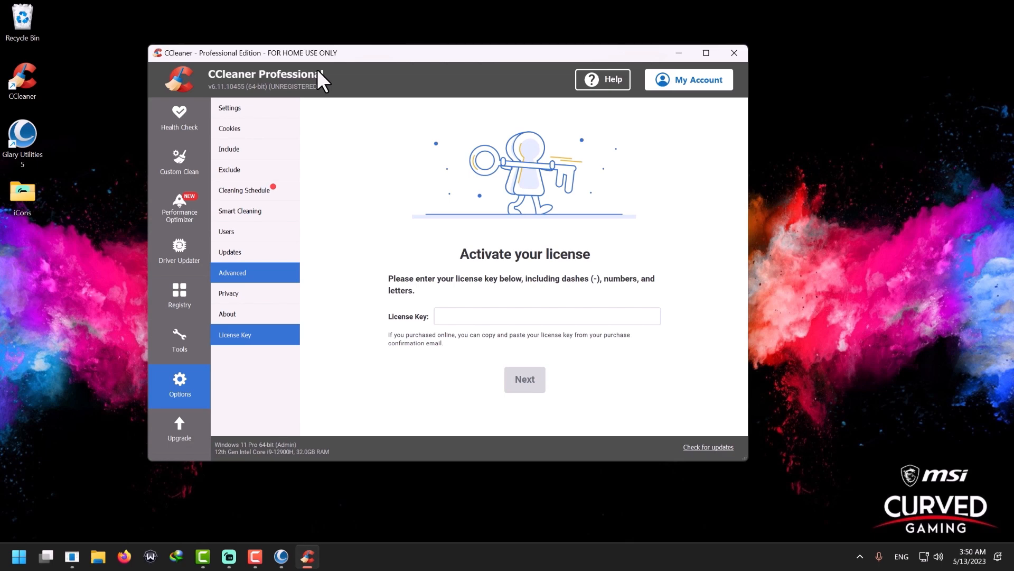
# Turn off app-usage data sharing for product improvements and for upgrade offers in CCleaner's privacy options.
pyautogui.press('Up')
pyautogui.press('Up')
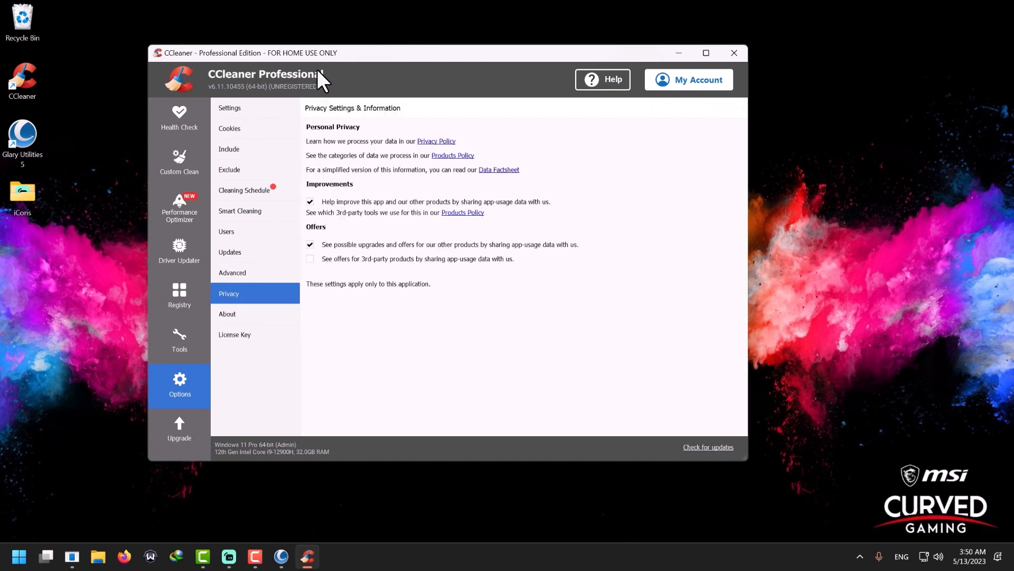
pyautogui.press('space')
pyautogui.press('Tab')
pyautogui.press('Tab')
pyautogui.press('space')
# Check CCleaner's advanced, update and user options, and disable Smart Cleaning.
pyautogui.press('Up')
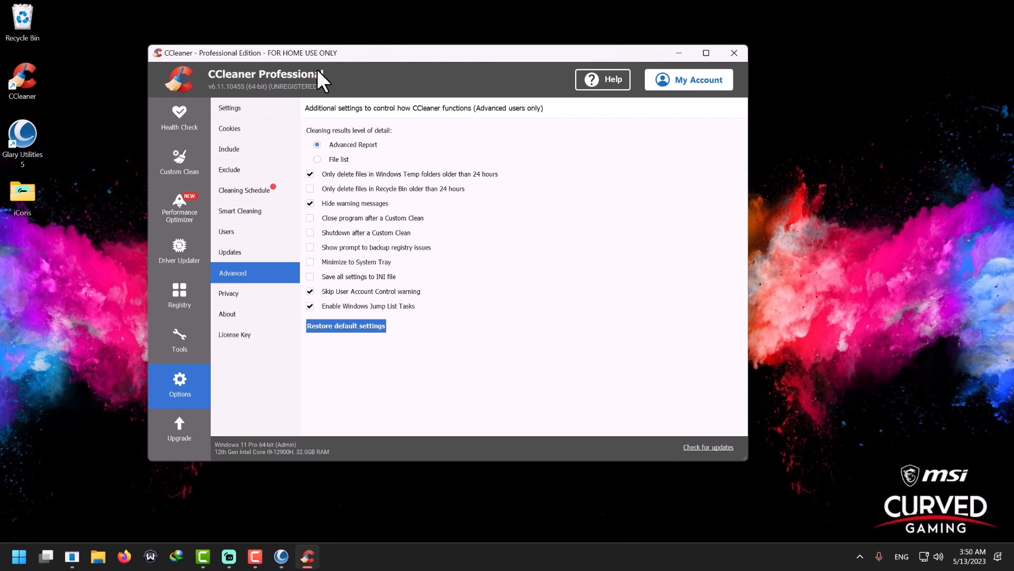
pyautogui.click(255, 252)
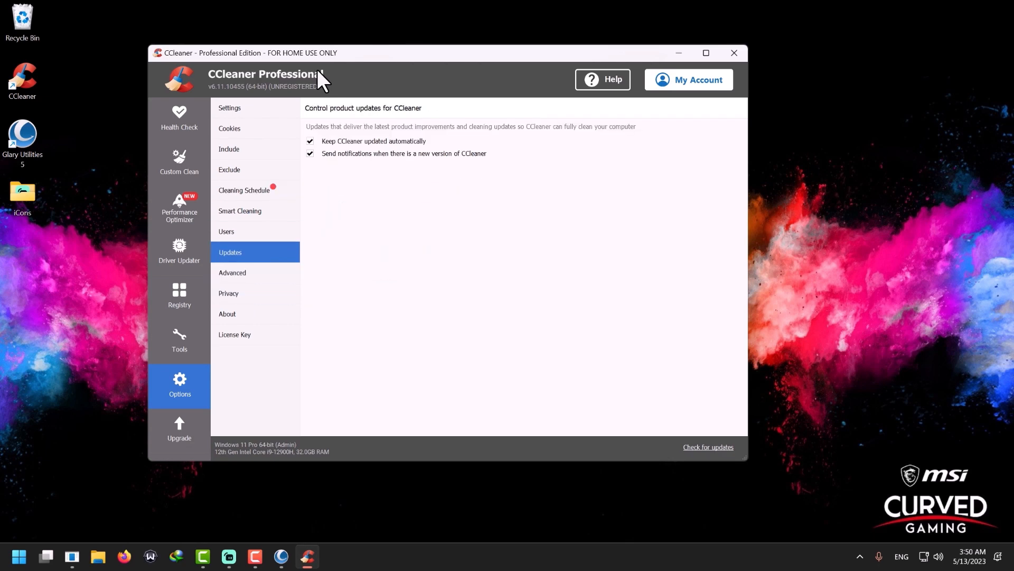
pyautogui.click(256, 231)
pyautogui.click(255, 211)
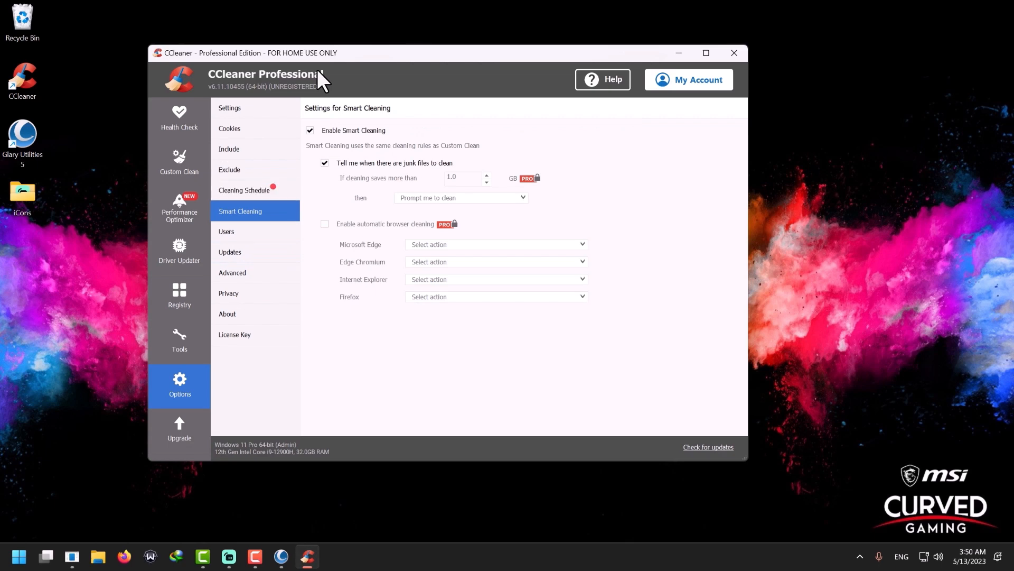
pyautogui.click(310, 130)
pyautogui.click(469, 296)
# Look through the cleaning schedule, exclude, include and cookie options up to CCleaner's basic settings.
pyautogui.press('Up')
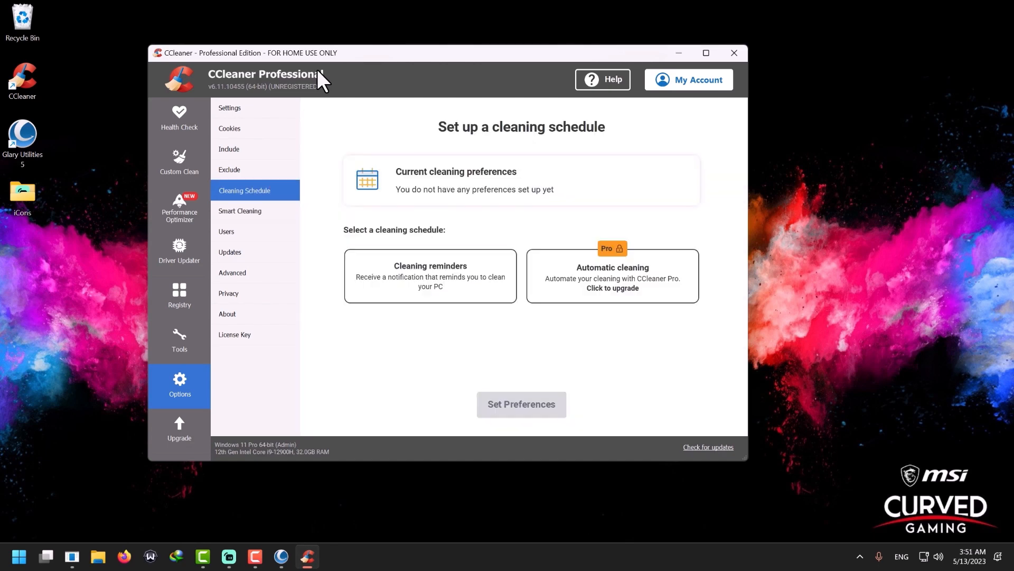
pyautogui.press('Up')
pyautogui.press('Up')
pyautogui.press('Up')
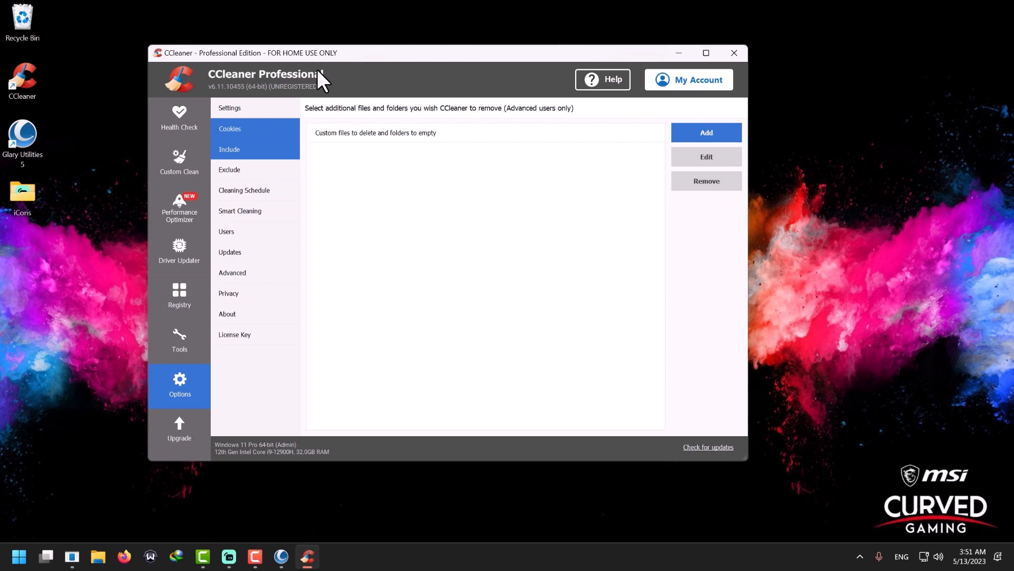
pyautogui.press('Up')
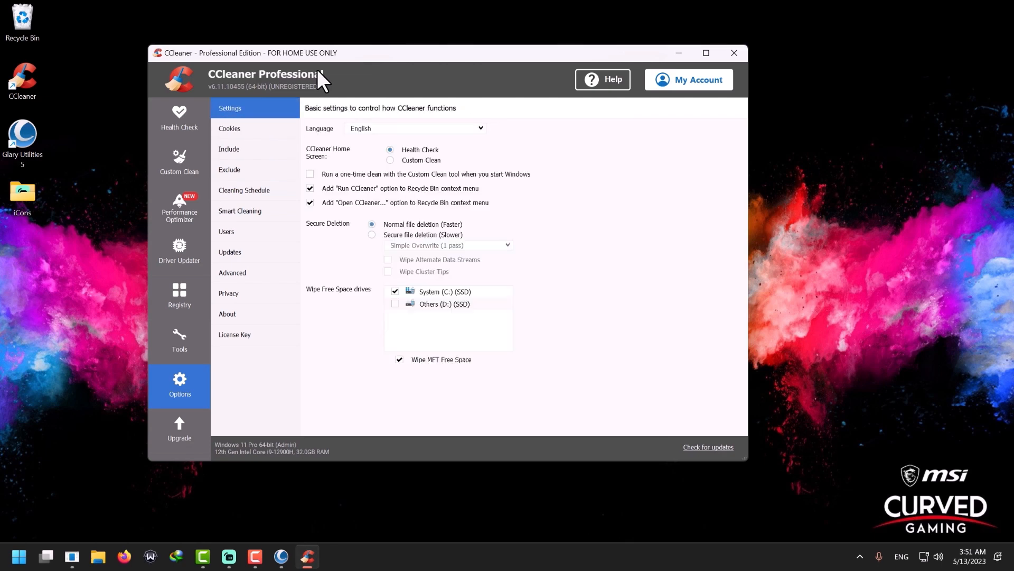
# Review CCleaner's startup entries for Windows, scheduled tasks, the context menu and Windows services.
pyautogui.click(179, 340)
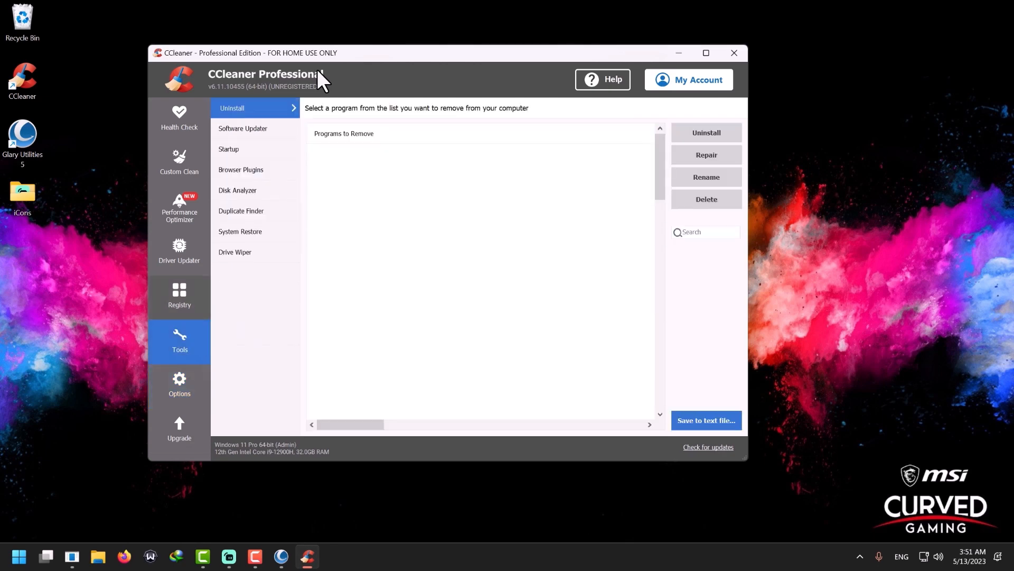
pyautogui.click(230, 149)
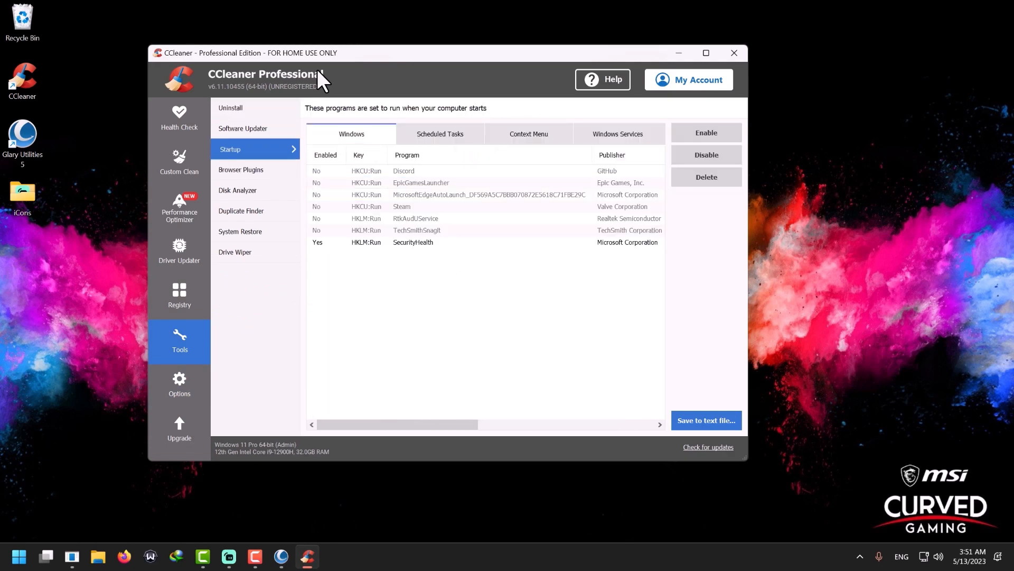
pyautogui.click(440, 134)
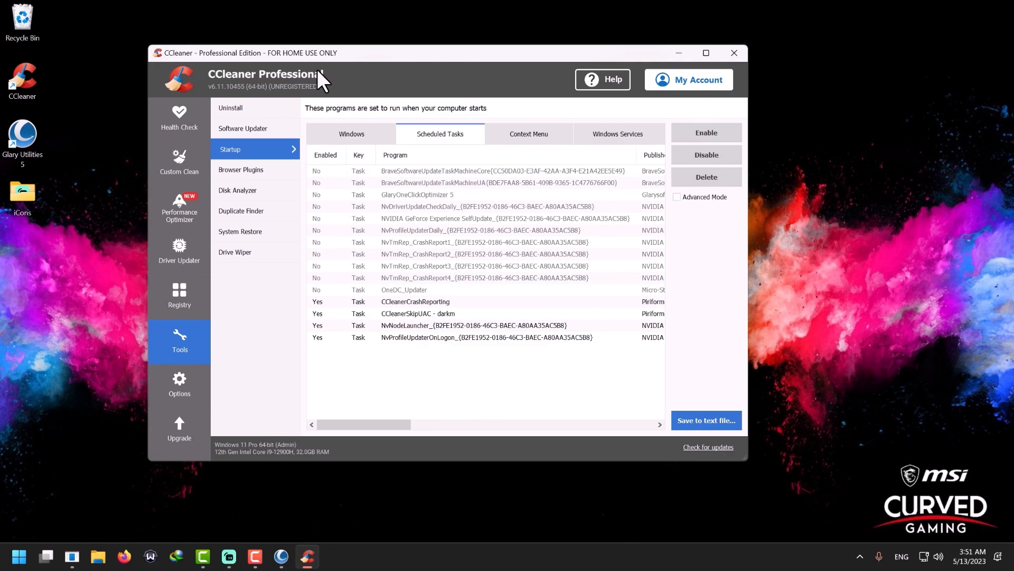
pyautogui.click(529, 134)
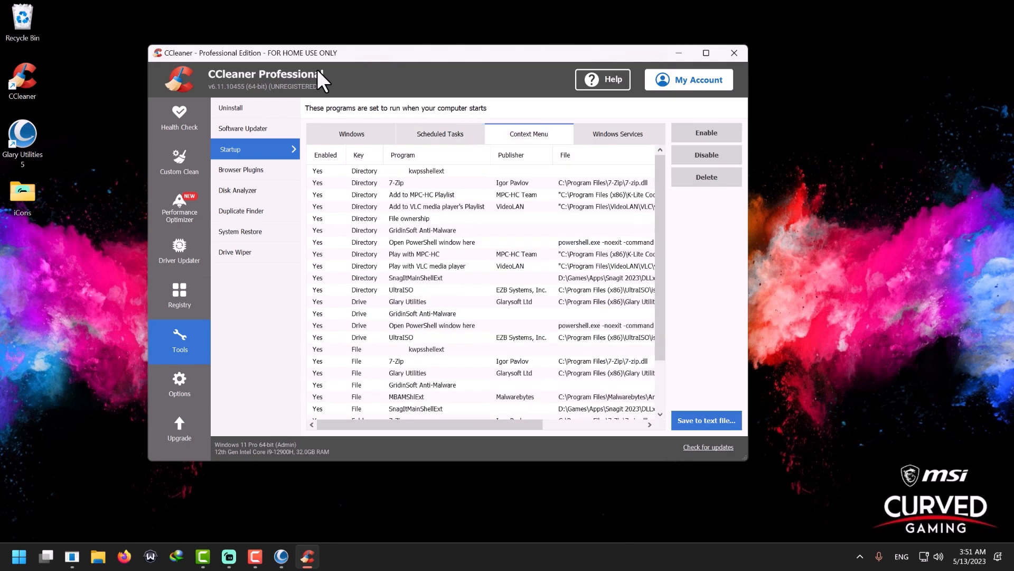
pyautogui.scroll(-2, 481, 290)
pyautogui.moveTo(229, 556)
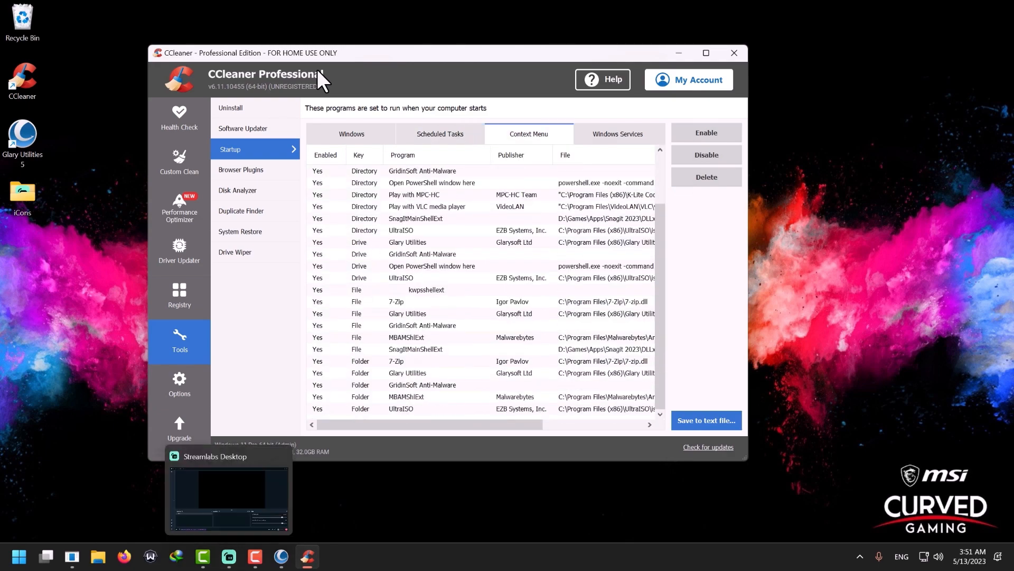
pyautogui.click(618, 134)
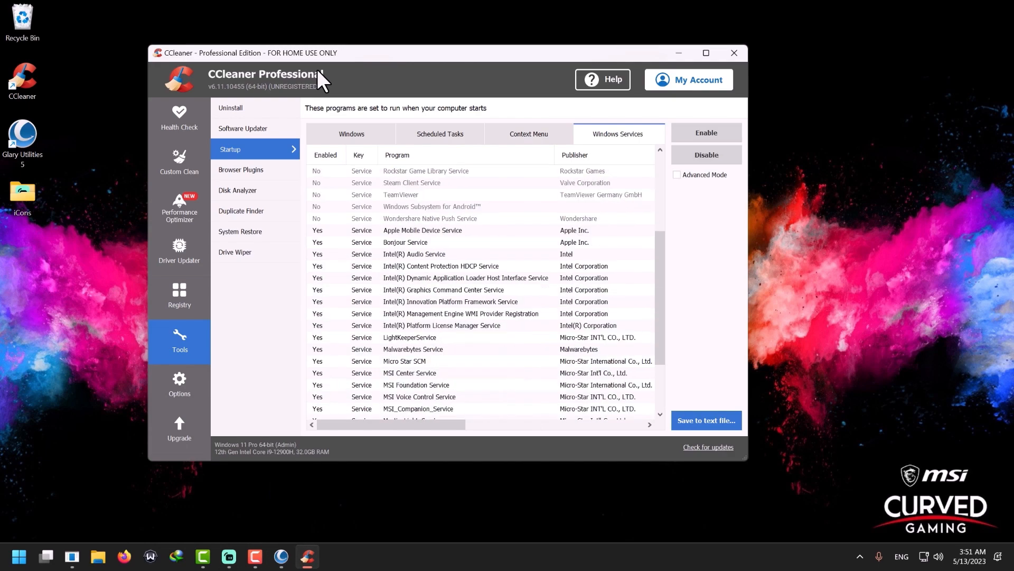
# Look over CCleaner's registry cleaner, driver updater and performance optimizer pages.
pyautogui.click(180, 296)
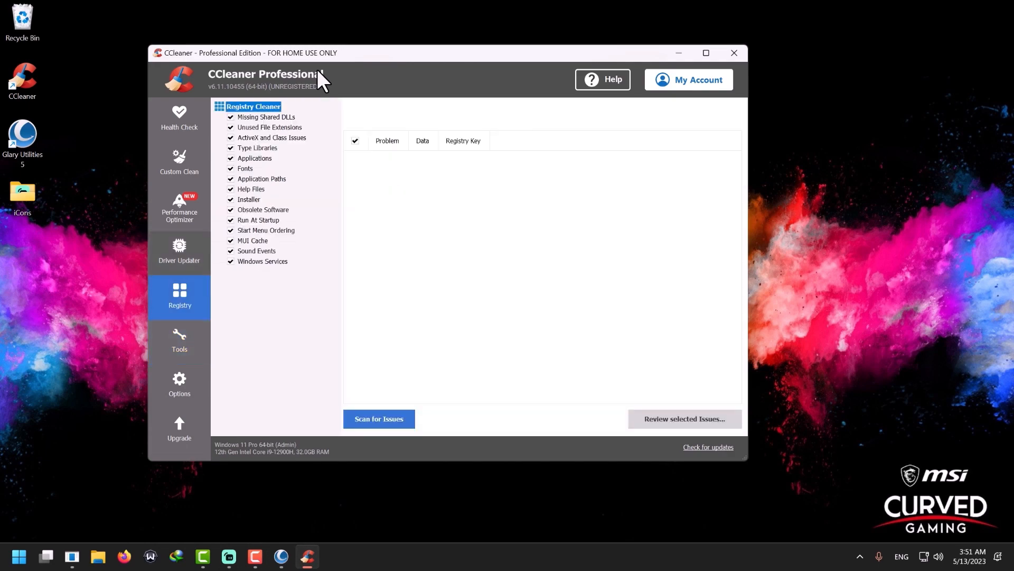
pyautogui.click(180, 252)
pyautogui.click(180, 209)
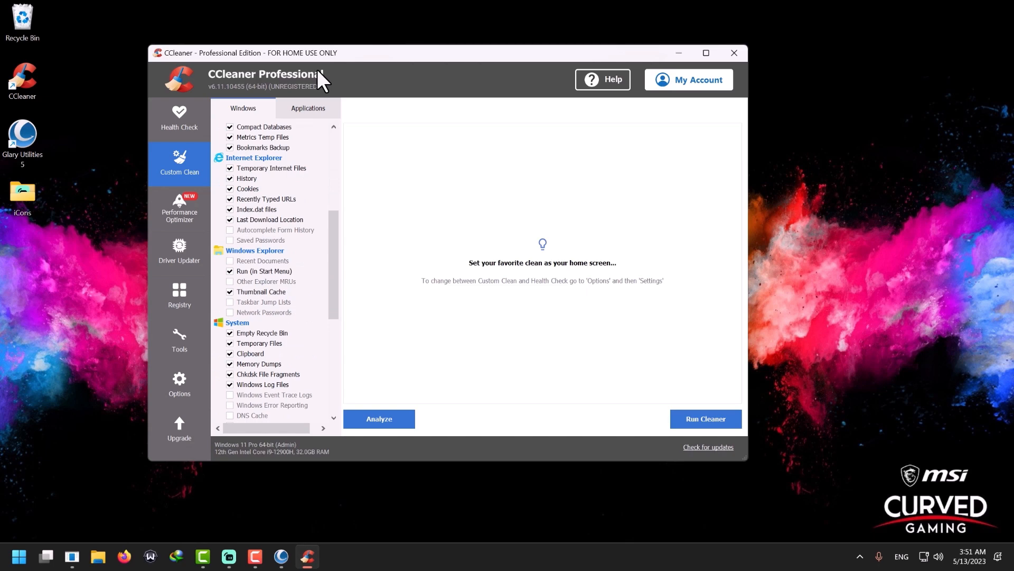
# In the custom clean's Windows items, include Internet Explorer's Autocomplete Form History and Saved Passwords, and all Windows Explorer items.
pyautogui.click(230, 230)
pyautogui.click(230, 240)
pyautogui.click(254, 250)
pyautogui.click(255, 250)
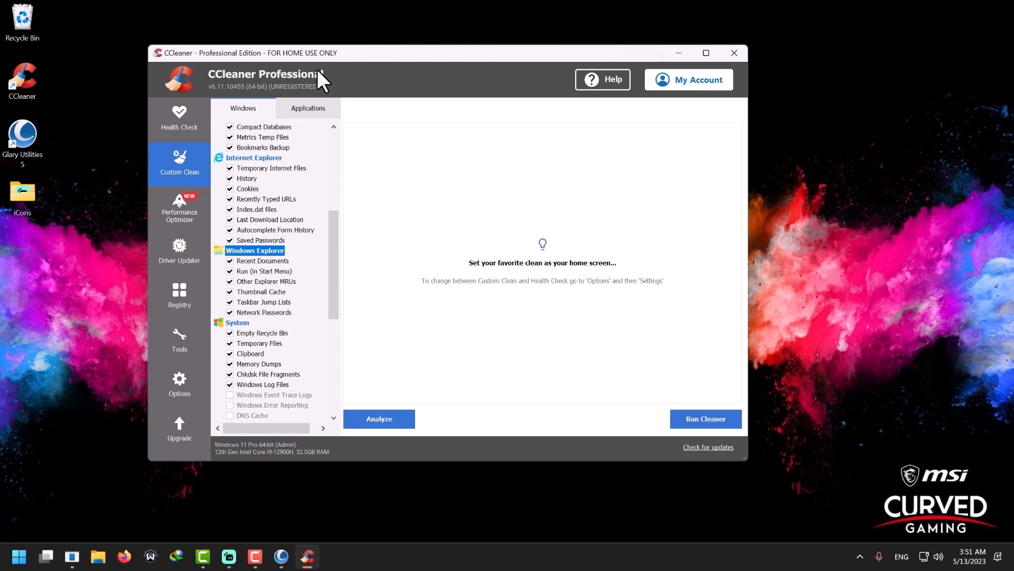
# Include all System and Advanced items in the custom clean, except Wipe Free Space.
pyautogui.scroll(-4, 254, 251)
pyautogui.click(237, 200)
pyautogui.click(237, 200)
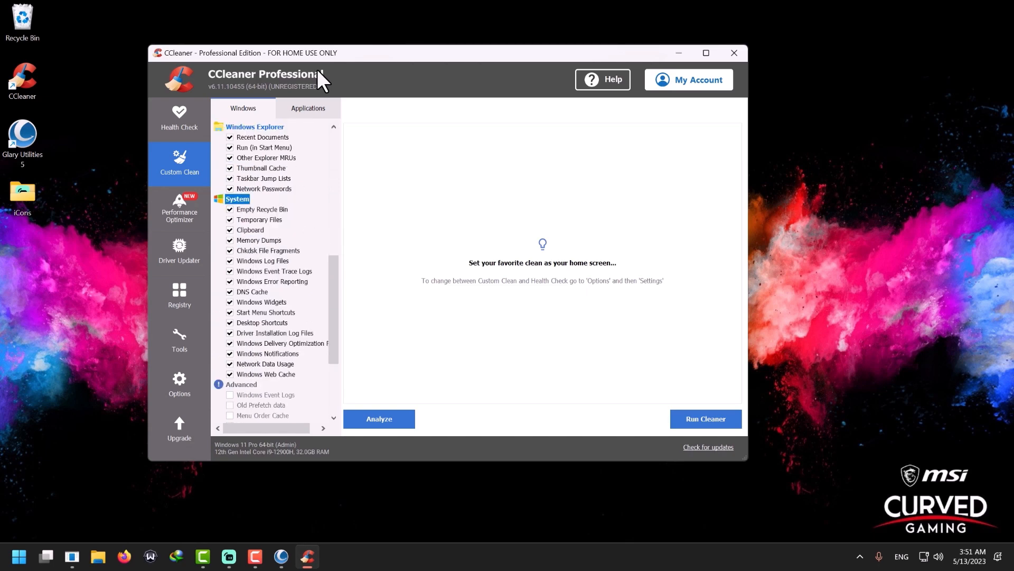
pyautogui.scroll(-4, 255, 251)
pyautogui.click(241, 251)
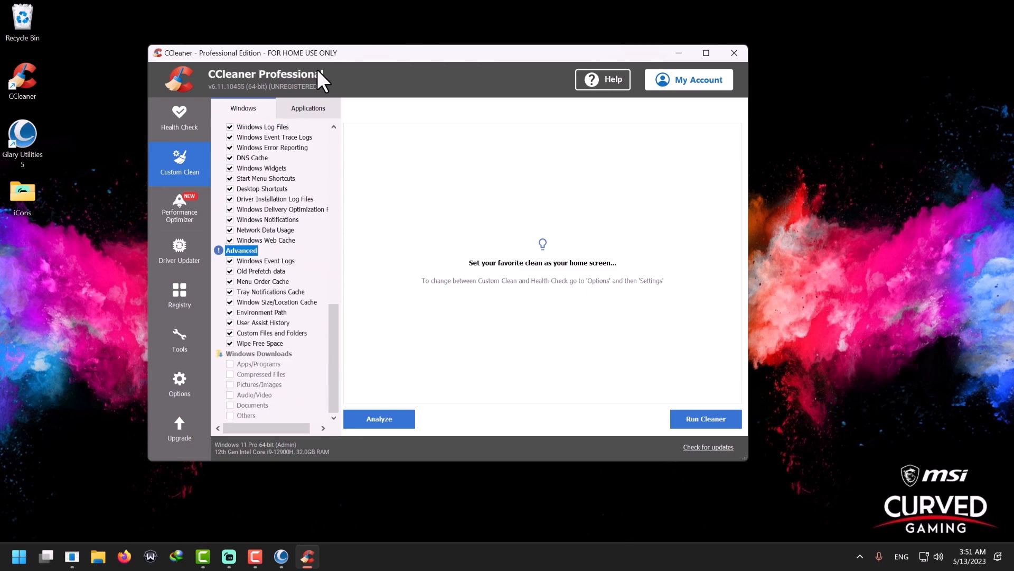
pyautogui.click(259, 343)
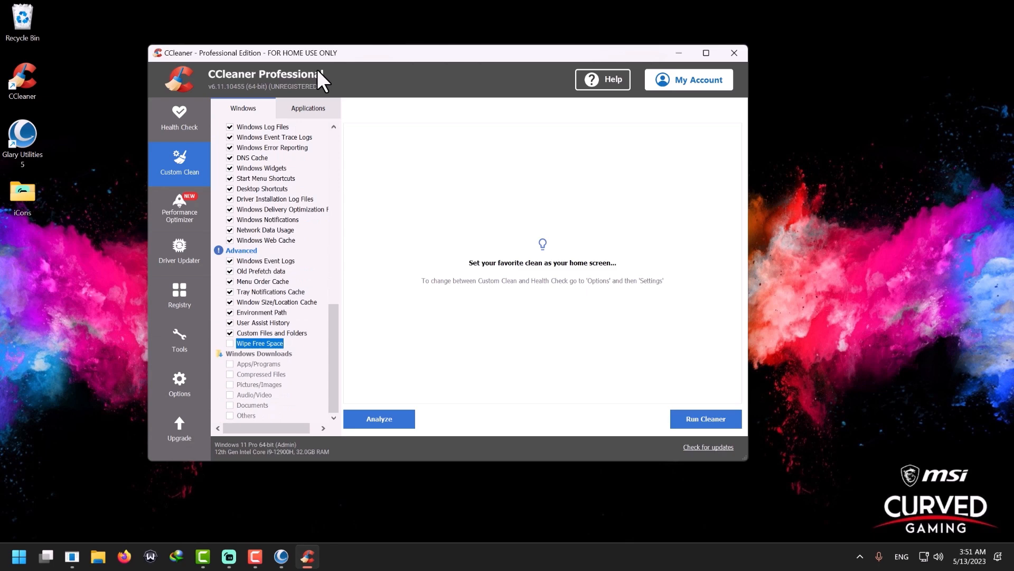
# Include every Windows Downloads category in the custom clean, from Apps/Programs through Others.
pyautogui.click(259, 354)
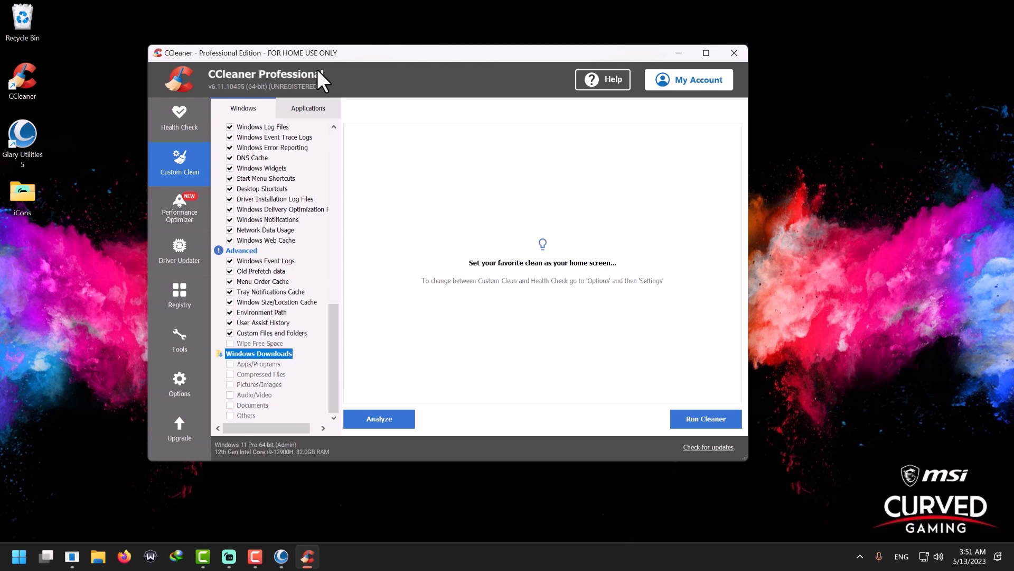
pyautogui.press('space')
pyautogui.press('space')
pyautogui.press('Down')
pyautogui.press('space')
pyautogui.press('Up')
pyautogui.press('space')
pyautogui.press('space')
pyautogui.press('space')
pyautogui.press('space')
pyautogui.press('space')
pyautogui.press('space')
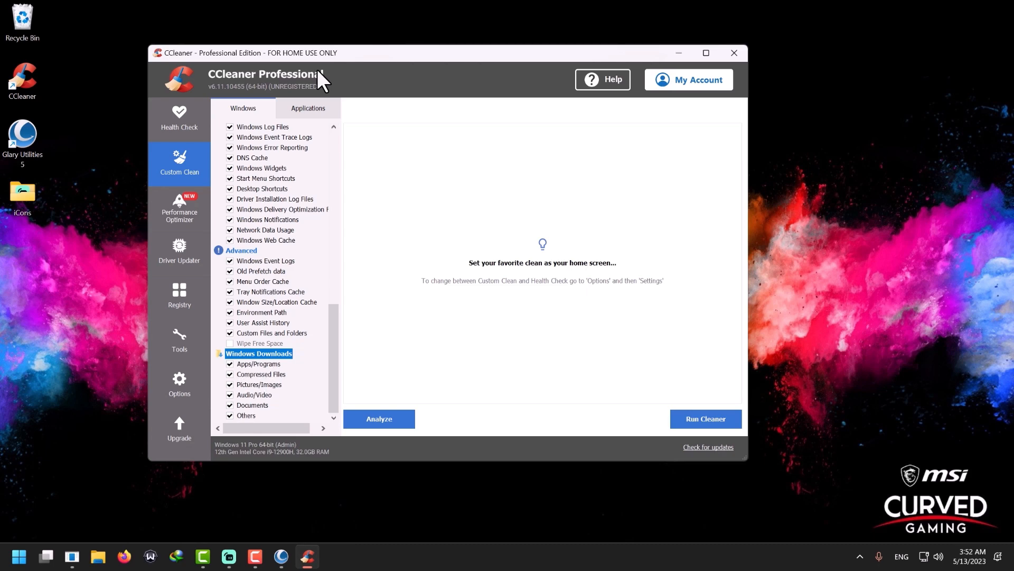
# For the custom clean's applications, include all Firefox and Windows Store items but leave out Netflix.
pyautogui.hotkey('ctrl', 'Tab')
pyautogui.press('space')
pyautogui.press('space')
pyautogui.hotkey('ctrl', 'Tab')
pyautogui.hotkey('ctrl', 'Tab')
pyautogui.press('space')
pyautogui.press('space')
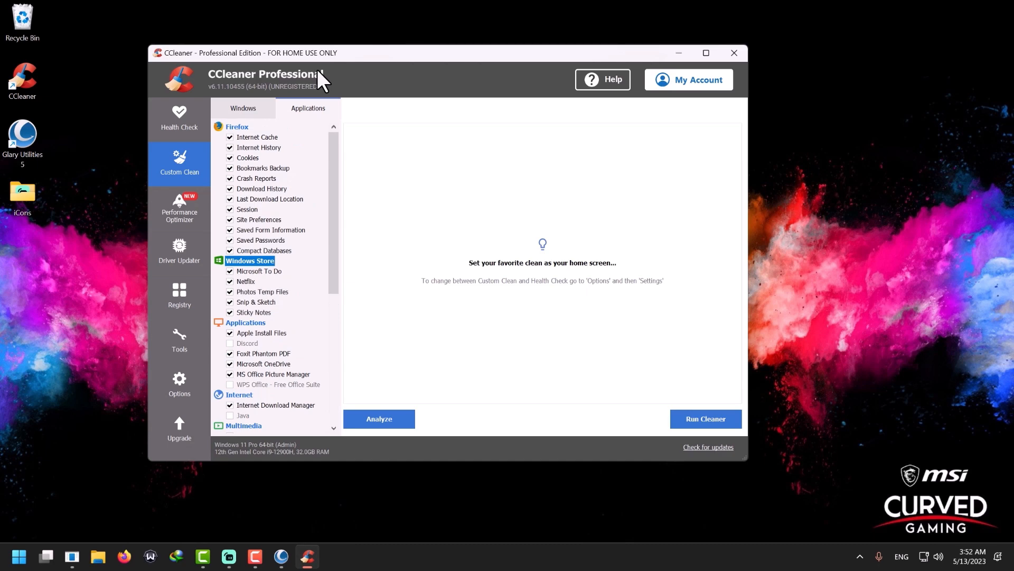
pyautogui.press('Down')
pyautogui.press('Down')
pyautogui.press('space')
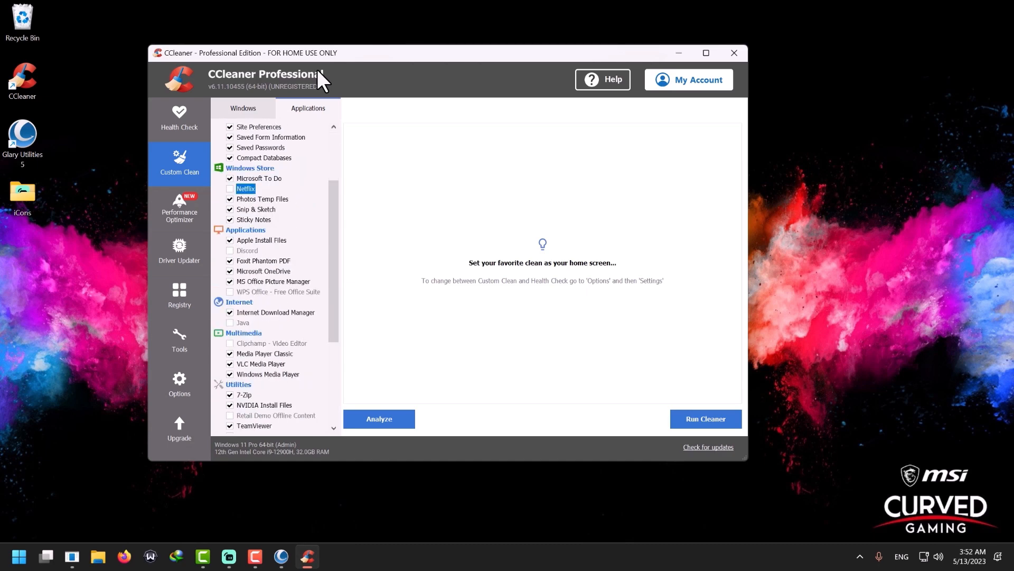
# Exclude Internet Download Manager from the application cleaning and include Java, Clipchamp - Video Editor and Retail Demo Offline Content.
pyautogui.scroll(-1, 317, 69)
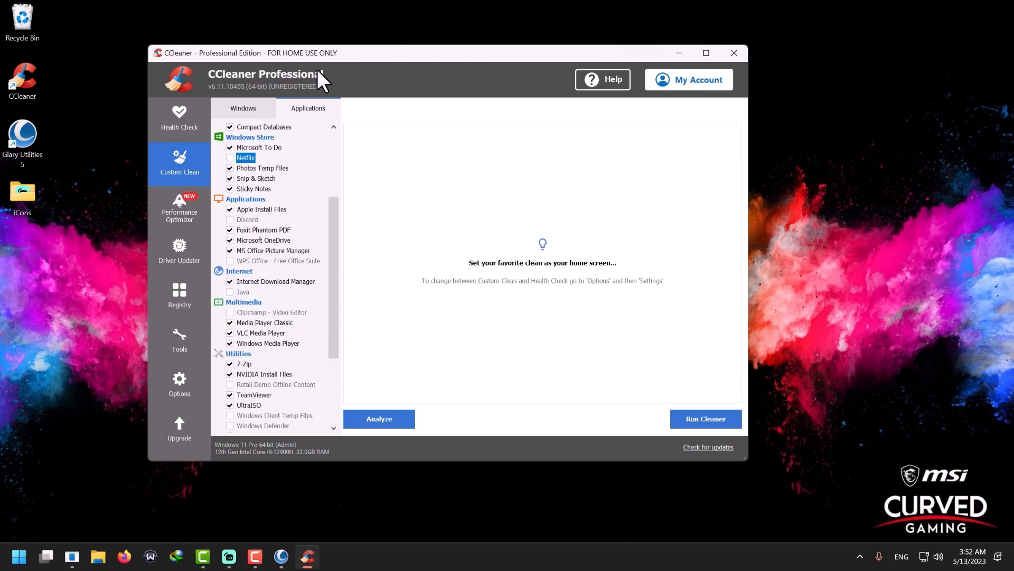
pyautogui.scroll(-2, 317, 68)
pyautogui.click(229, 220)
pyautogui.click(229, 230)
pyautogui.click(230, 250)
pyautogui.click(230, 323)
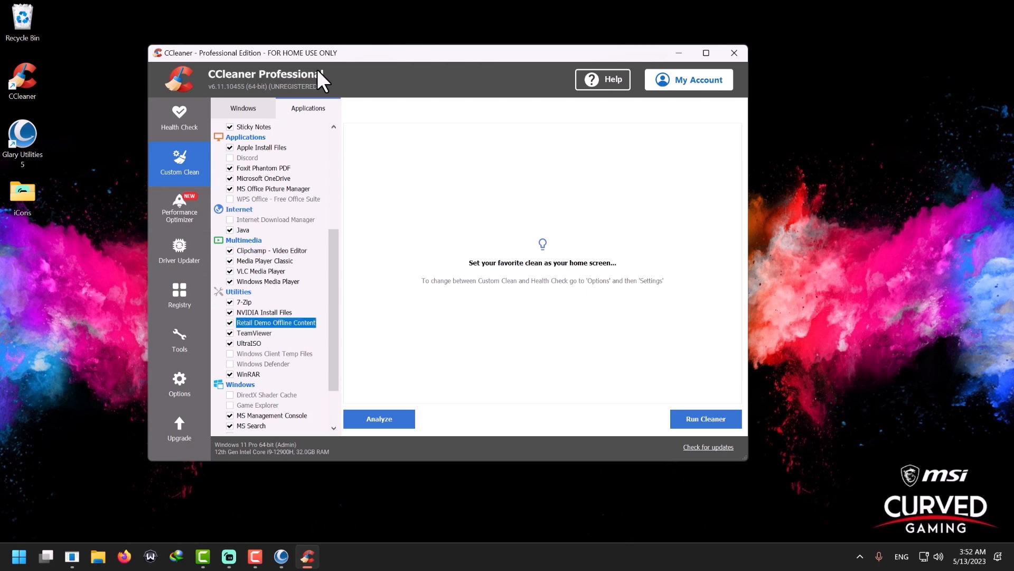
# Include all Utilities and Windows application items in the clean, plus the iTunes and iCloud log files.
pyautogui.click(238, 292)
pyautogui.scroll(-2, 239, 292)
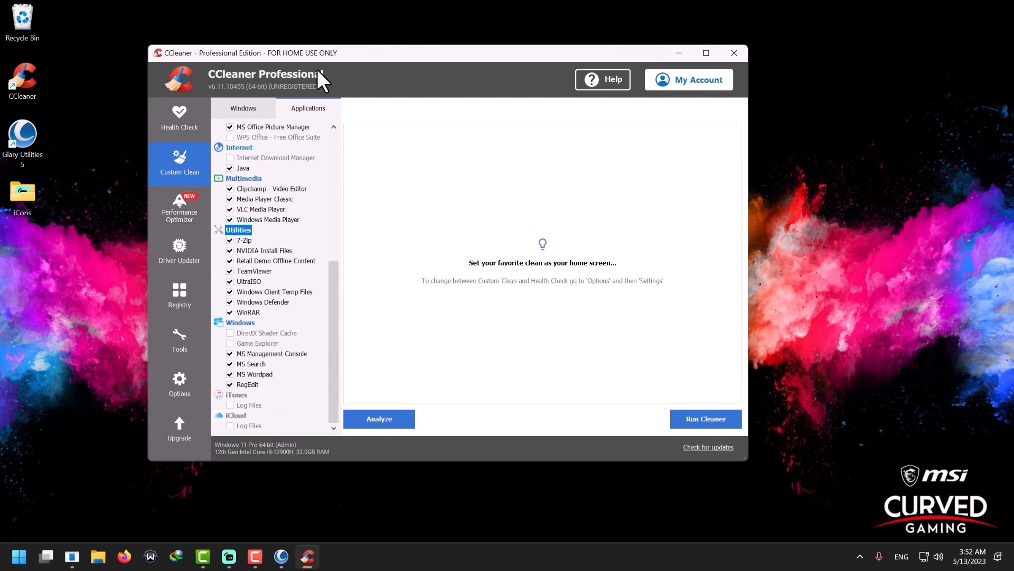
pyautogui.click(240, 322)
pyautogui.scroll(3, 241, 322)
pyautogui.scroll(-3, 241, 322)
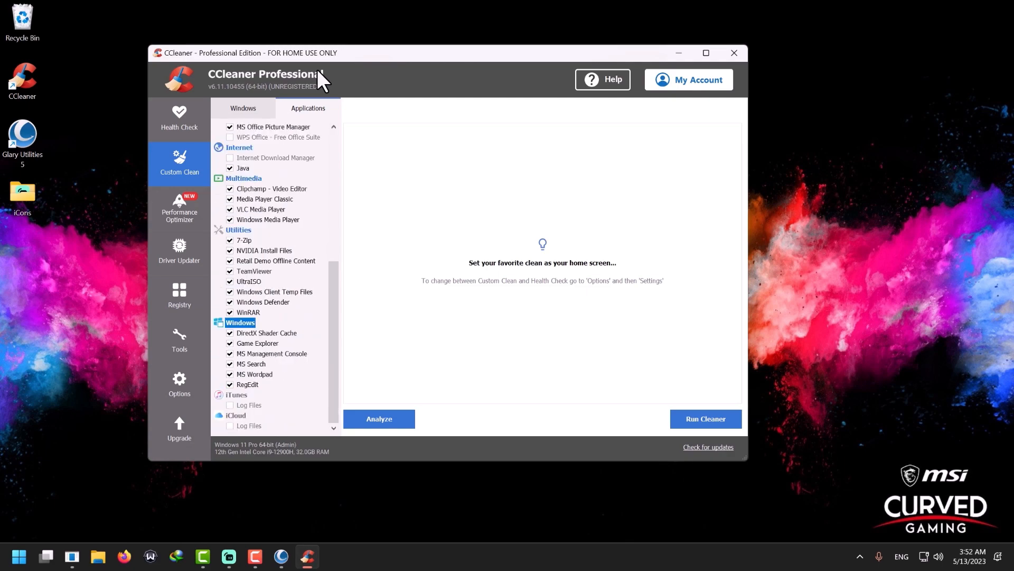
pyautogui.click(236, 394)
pyautogui.click(249, 425)
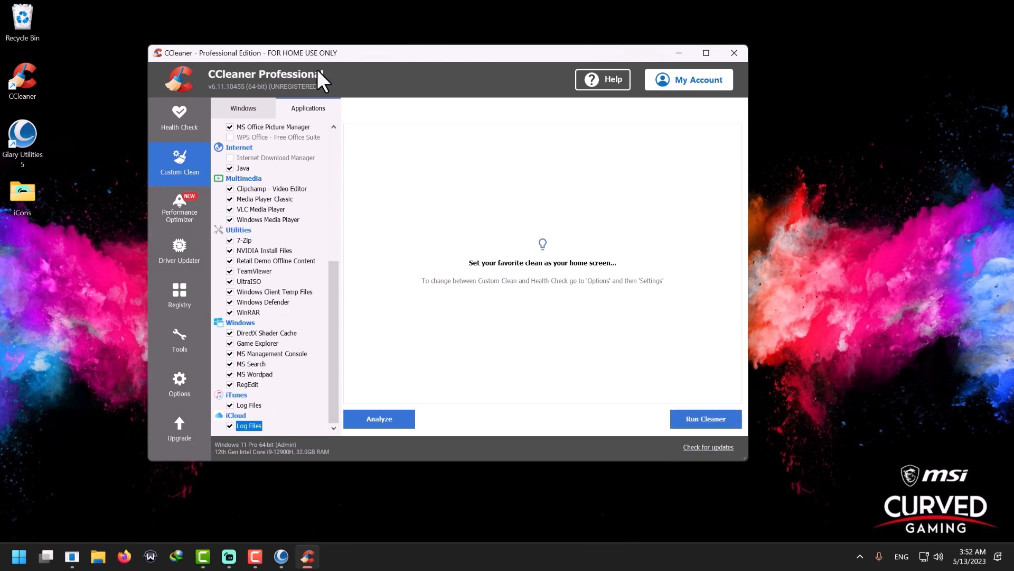
# Run the custom clean and agree to delete the selected files, with the warning turned off for future runs.
pyautogui.click(706, 419)
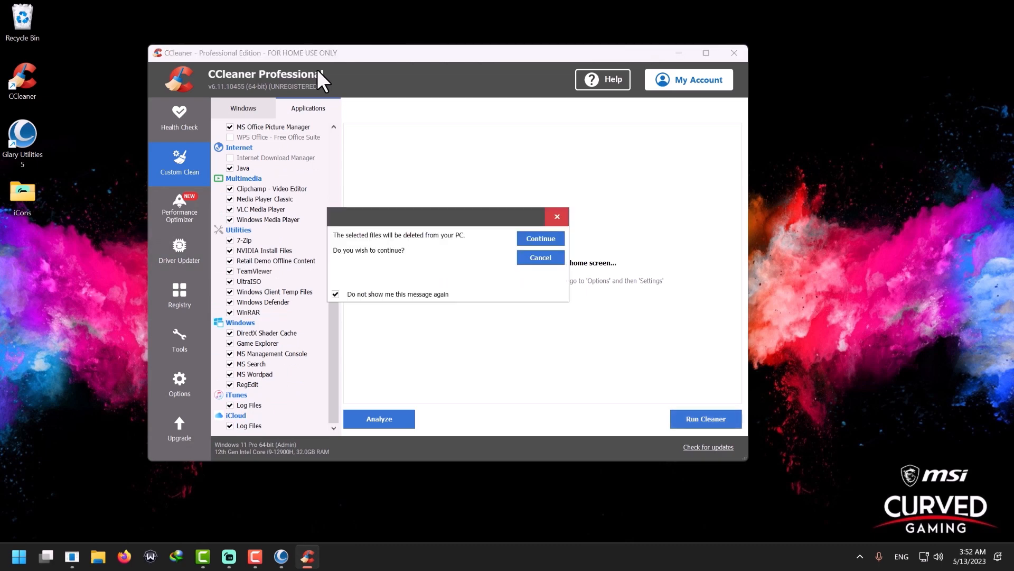
pyautogui.click(540, 239)
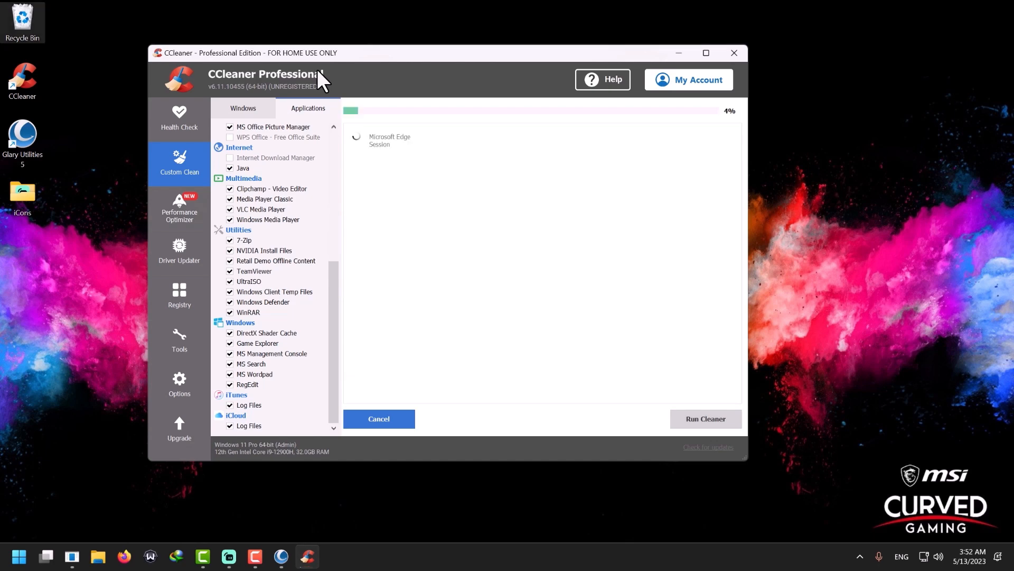
# Check the CCleaner entries in the Recycle Bin's extended context options, and move the CCleaner desktop shortcut to the Recycle Bin.
pyautogui.rightClick(21, 23)
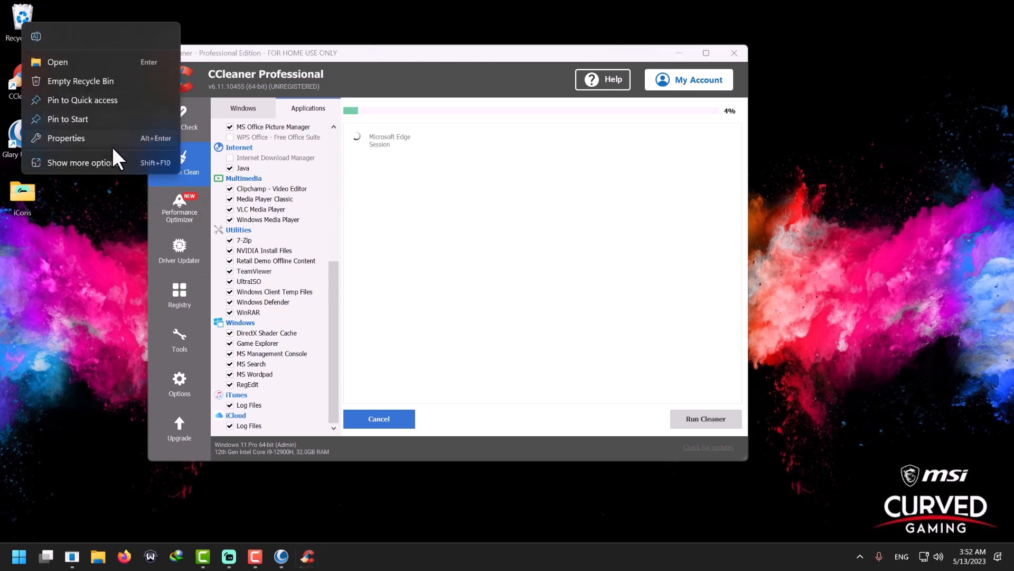
pyautogui.click(74, 163)
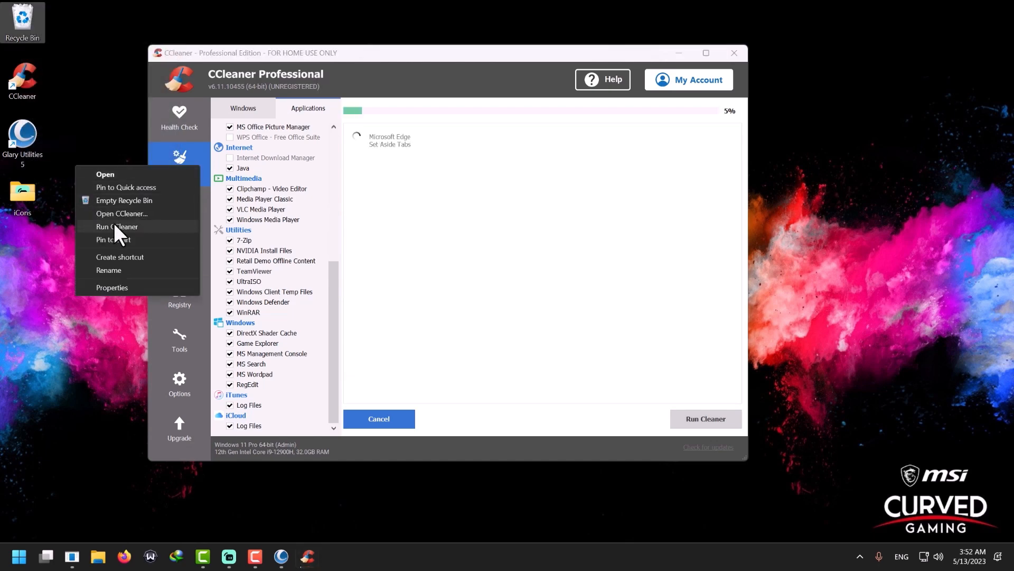
pyautogui.rightClick(21, 17)
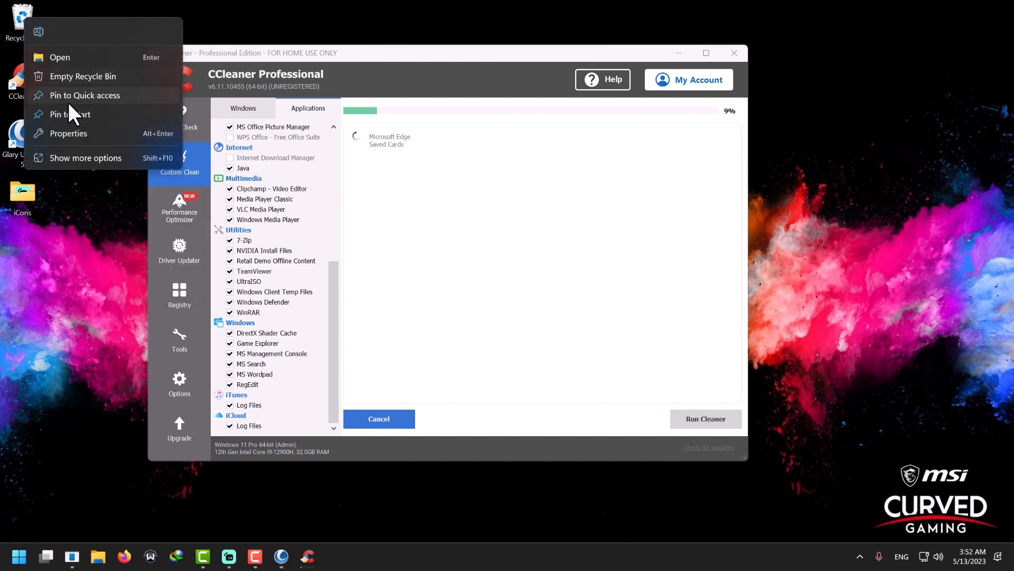
pyautogui.click(96, 156)
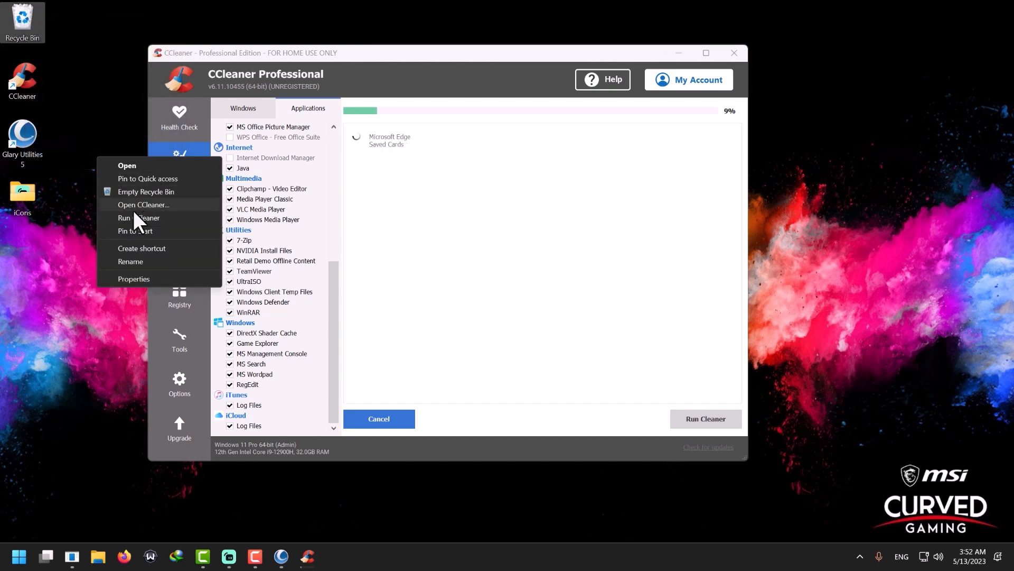
pyautogui.click(143, 215)
pyautogui.moveTo(32, 80); pyautogui.dragTo(28, 15)
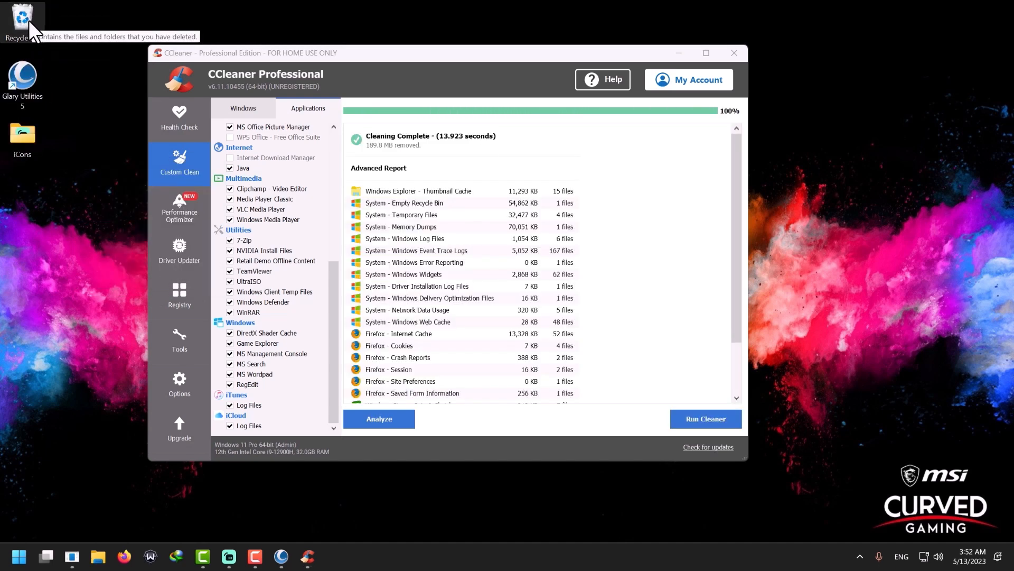
# Examine the Recycle Bin's Open CCleaner and Run CCleaner options again, and look through the finished cleaning report.
pyautogui.rightClick(27, 21)
pyautogui.click(109, 157)
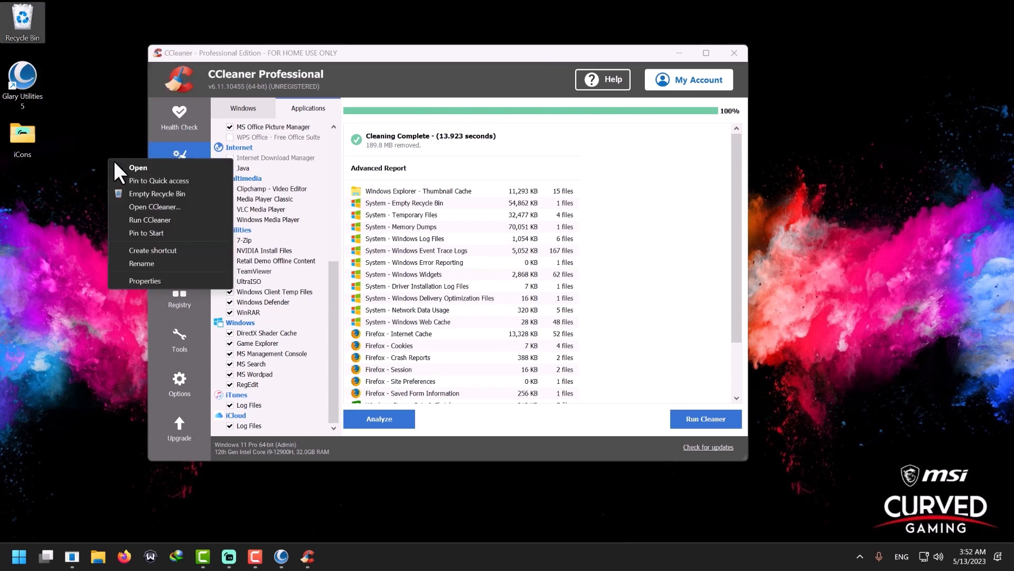
pyautogui.click(17, 23)
pyautogui.rightClick(19, 25)
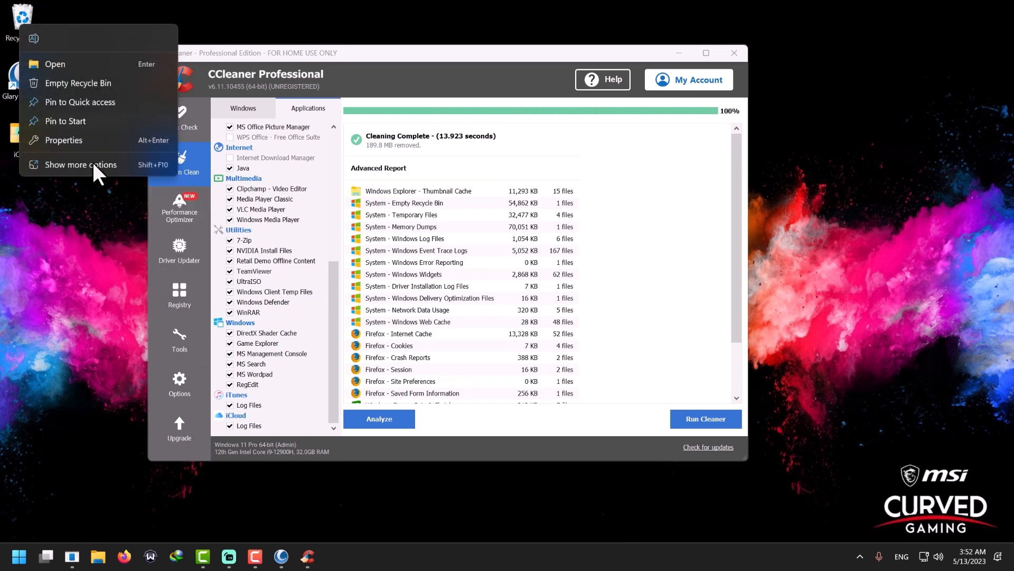
pyautogui.click(87, 164)
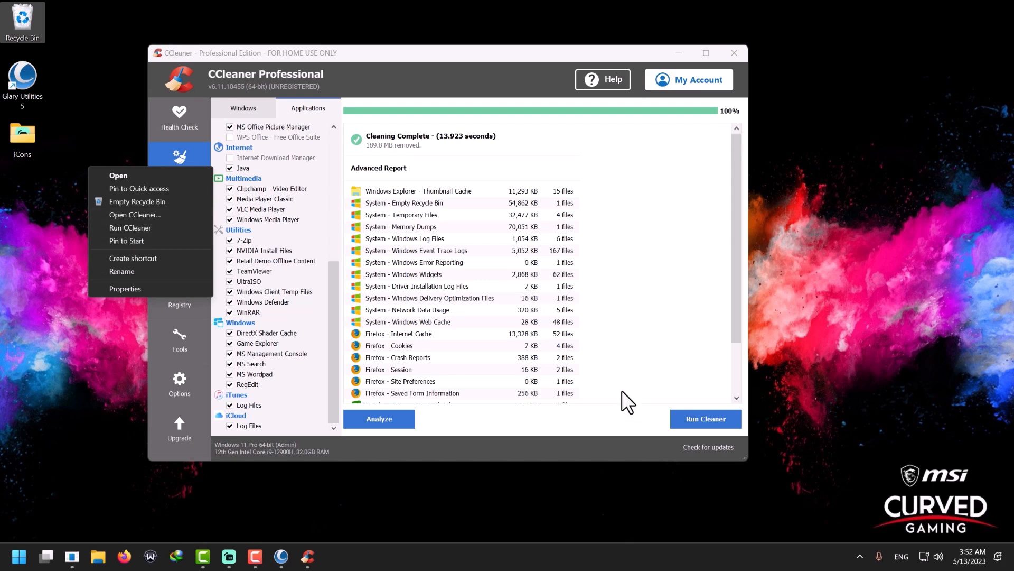
pyautogui.click(542, 378)
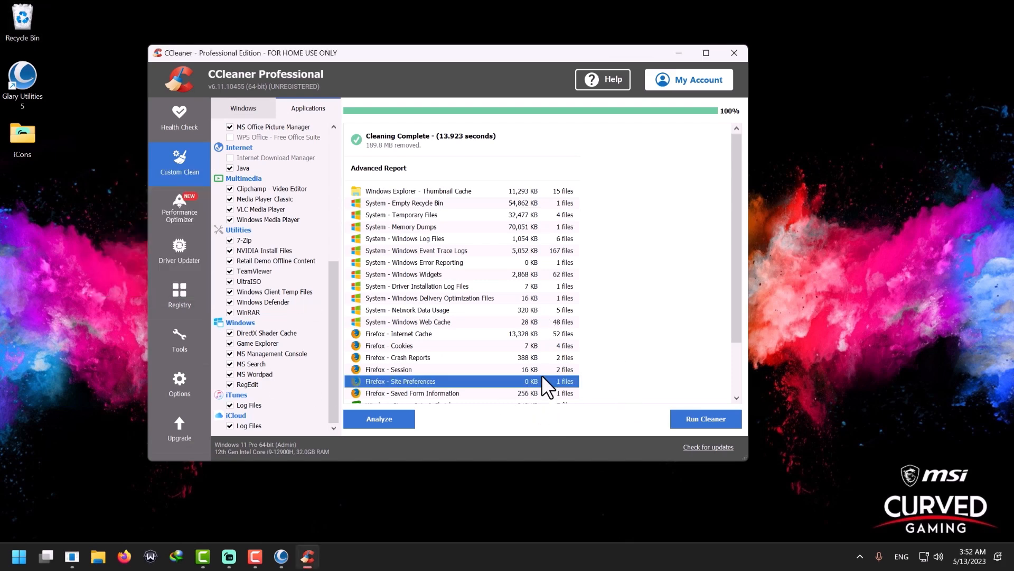
pyautogui.scroll(-2, 542, 376)
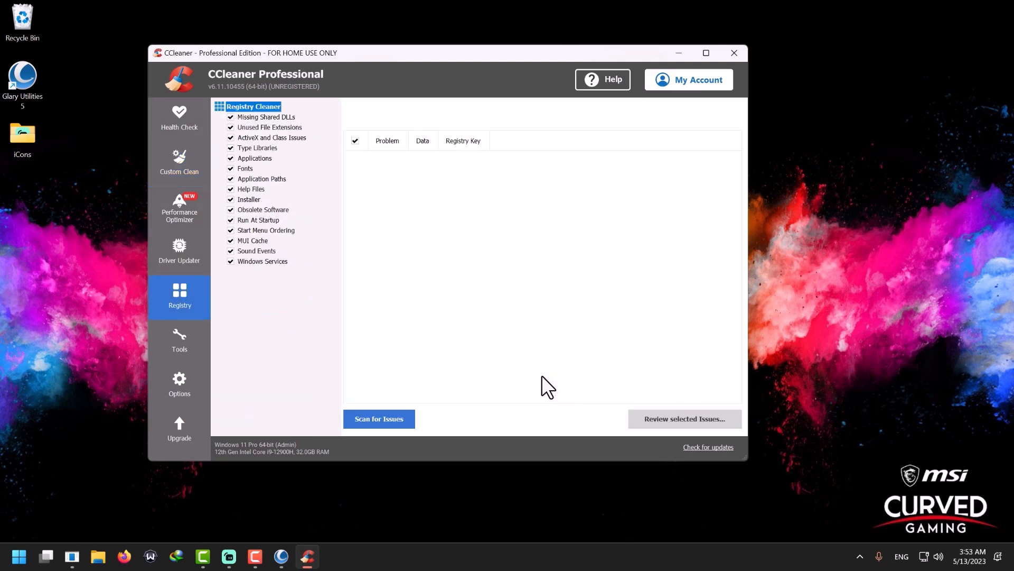
# Scan the registry for issues, fix all selected issues and close CCleaner.
pyautogui.press('Return')
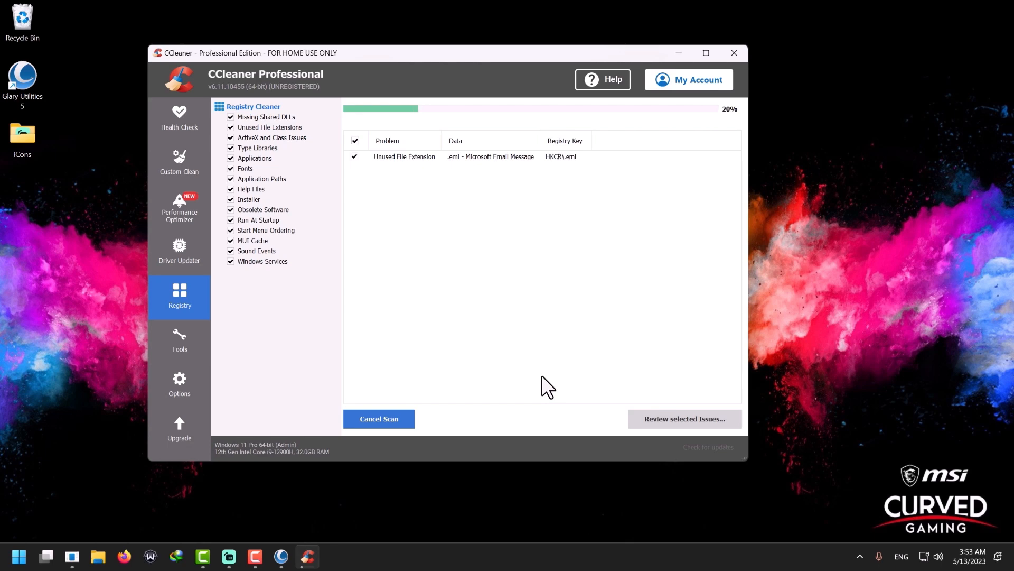
pyautogui.click(684, 419)
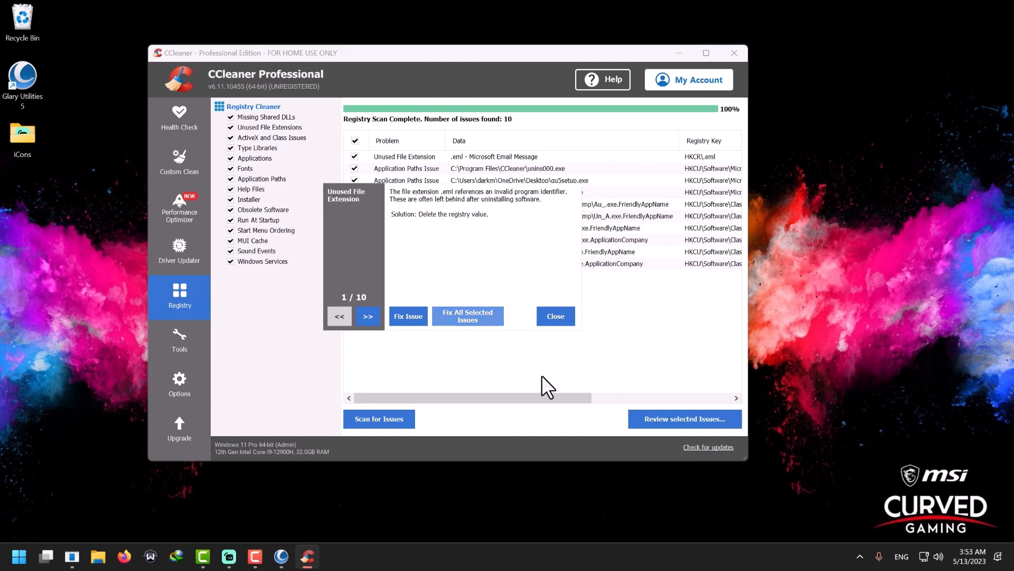
pyautogui.click(468, 316)
pyautogui.click(556, 316)
pyautogui.click(734, 53)
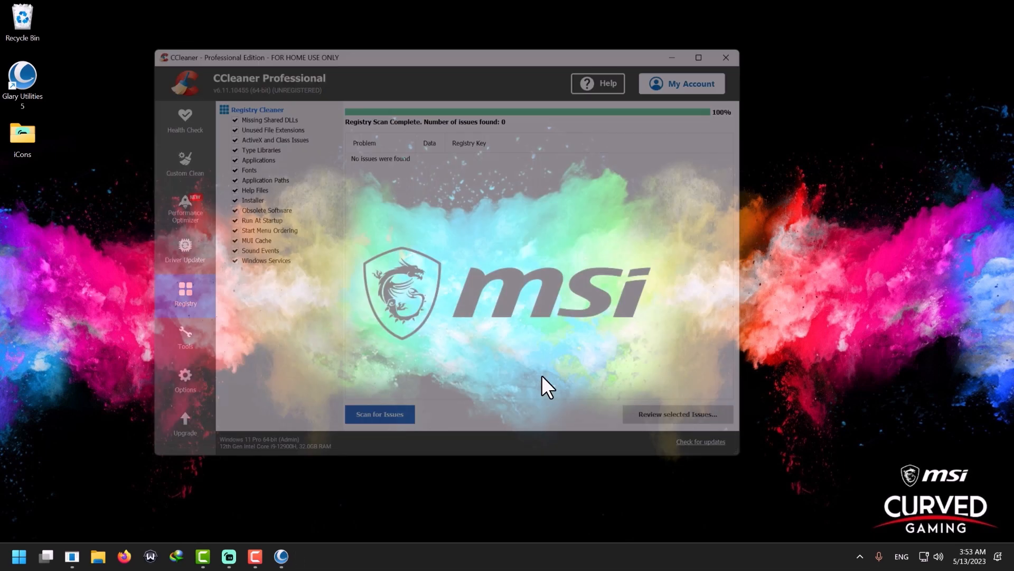